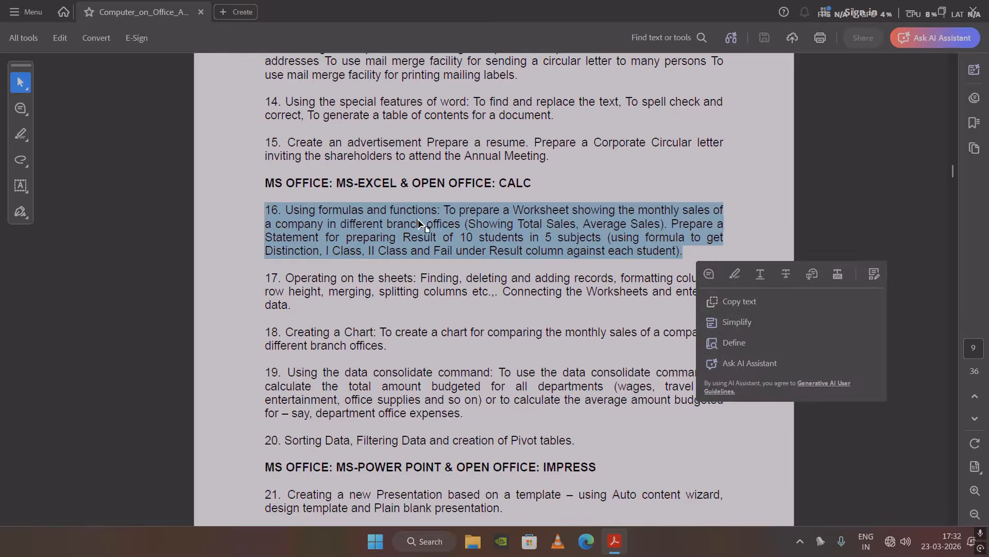
Start Microsoft Excel 2010 and maximize its blank workbook window, dismissing the activation wizard
left_click(450, 214)
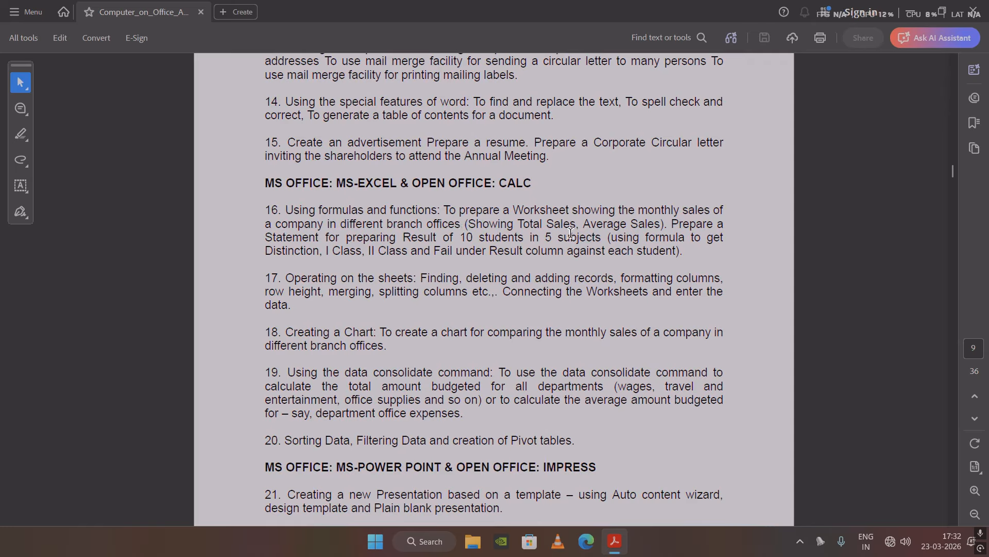
left_click(667, 224)
key("super")
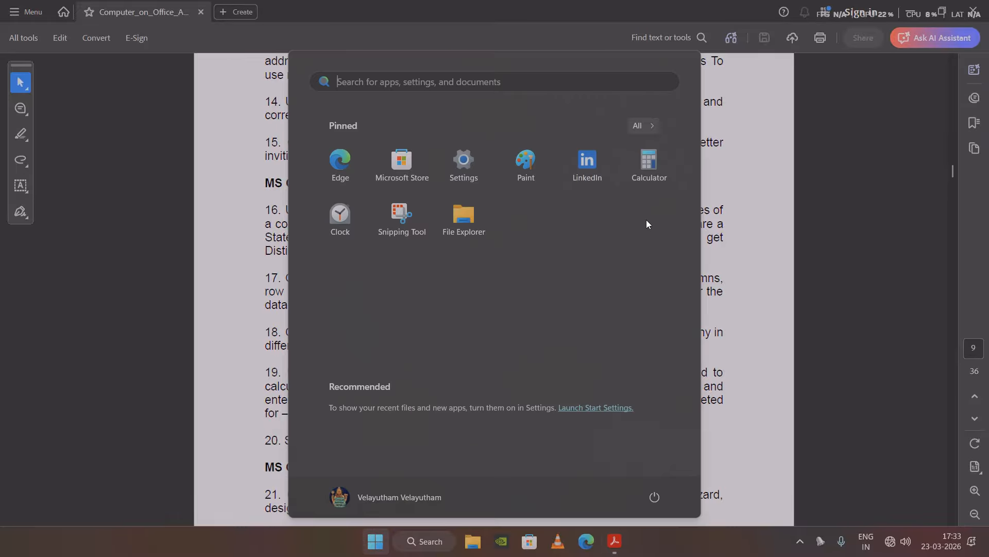
type("w")
type("exe")
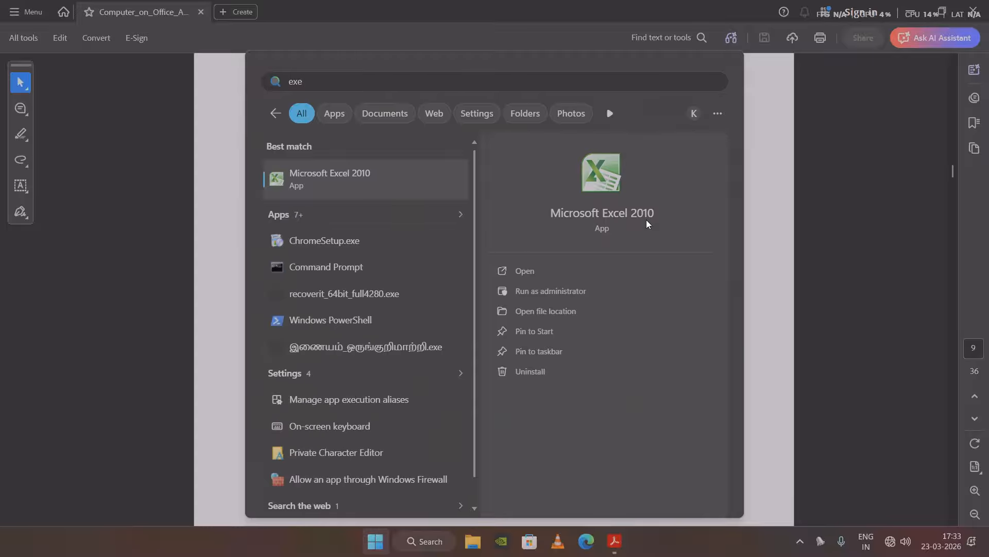
left_click(400, 186)
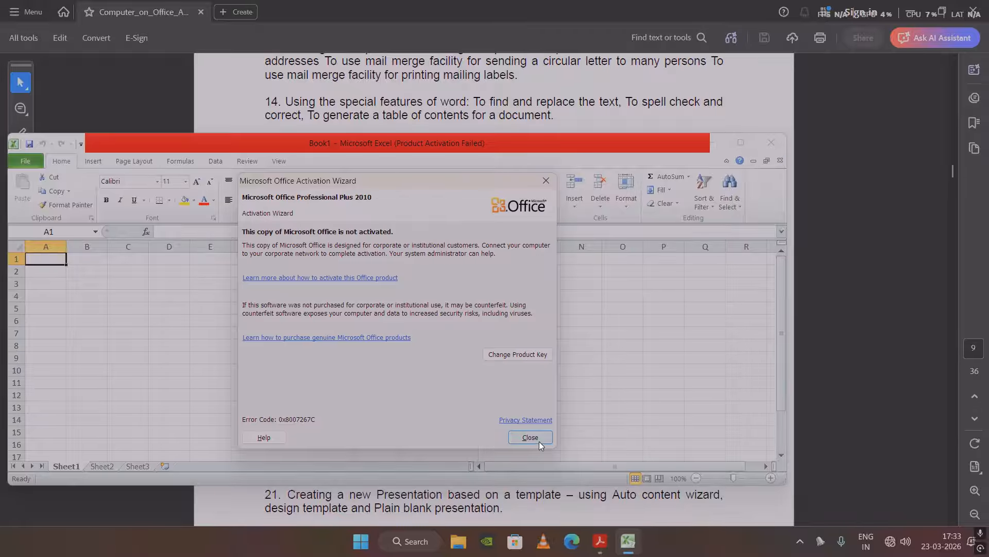
left_click(539, 441)
left_click(744, 142)
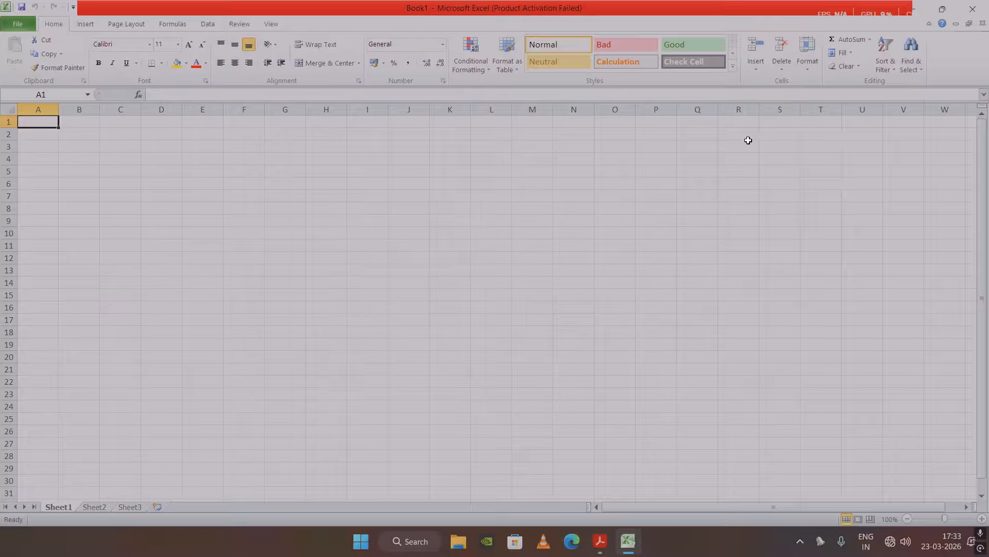
Enter the headers branches, jan, feb and mar in cells A1 to D1
type("branches")
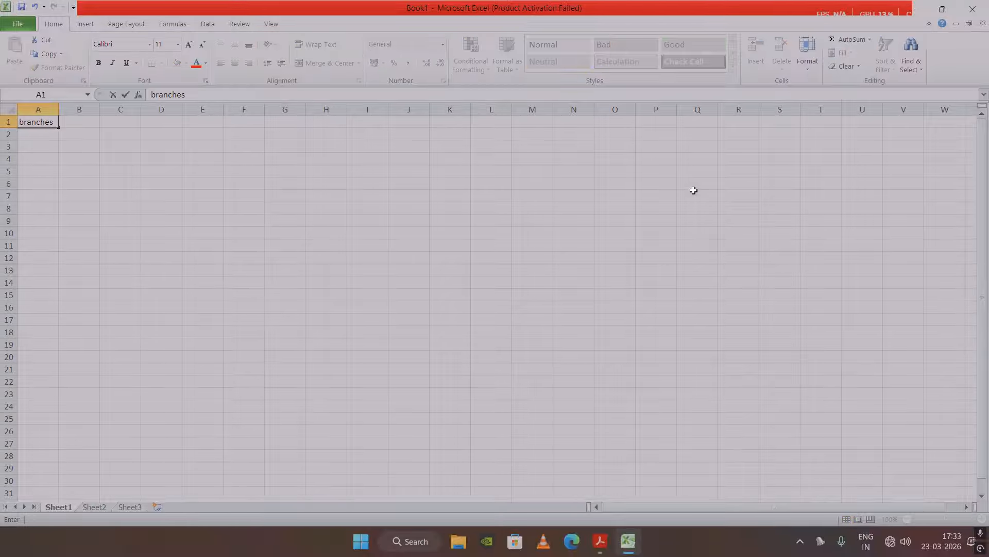
key("Tab")
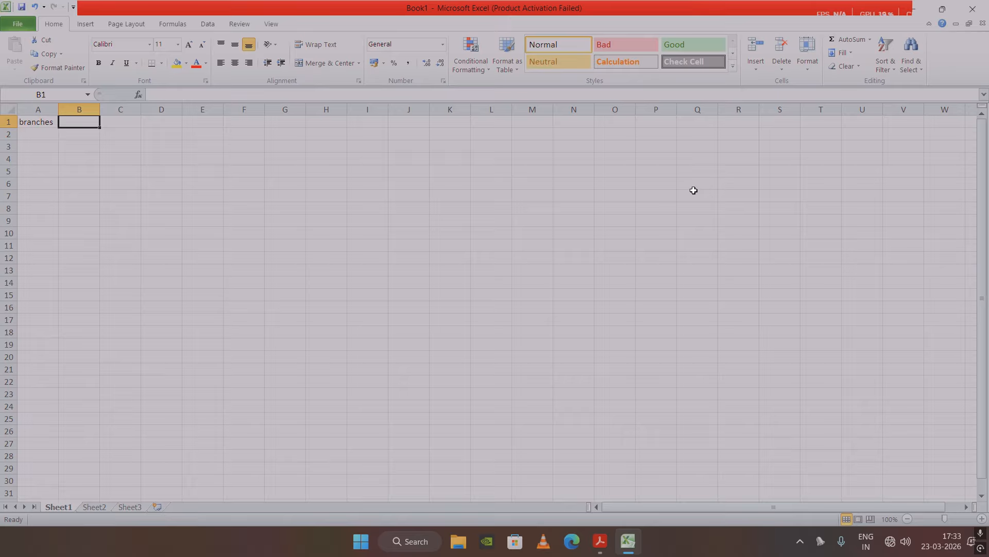
type("jan")
key("Tab")
type("feb")
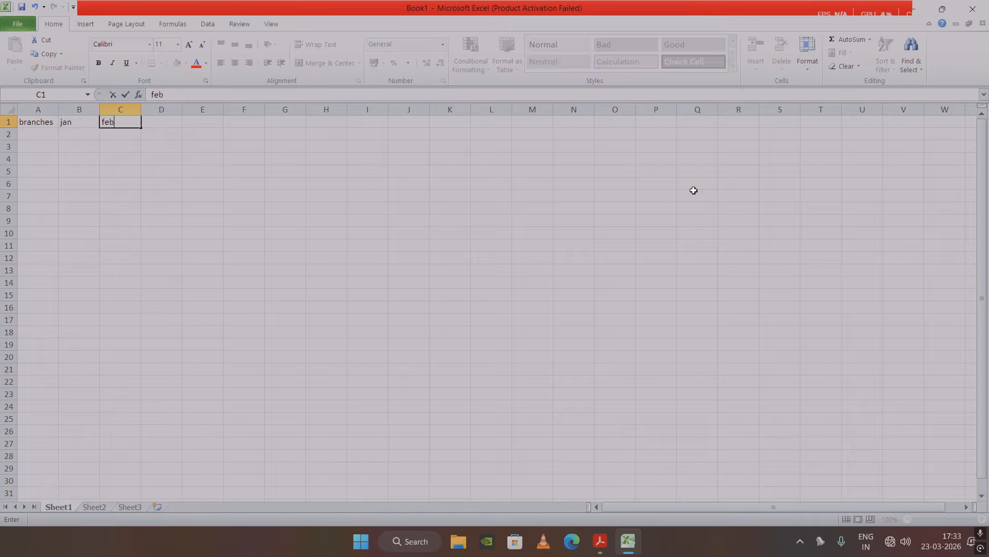
key("Tab")
type("mar")
key("Tab")
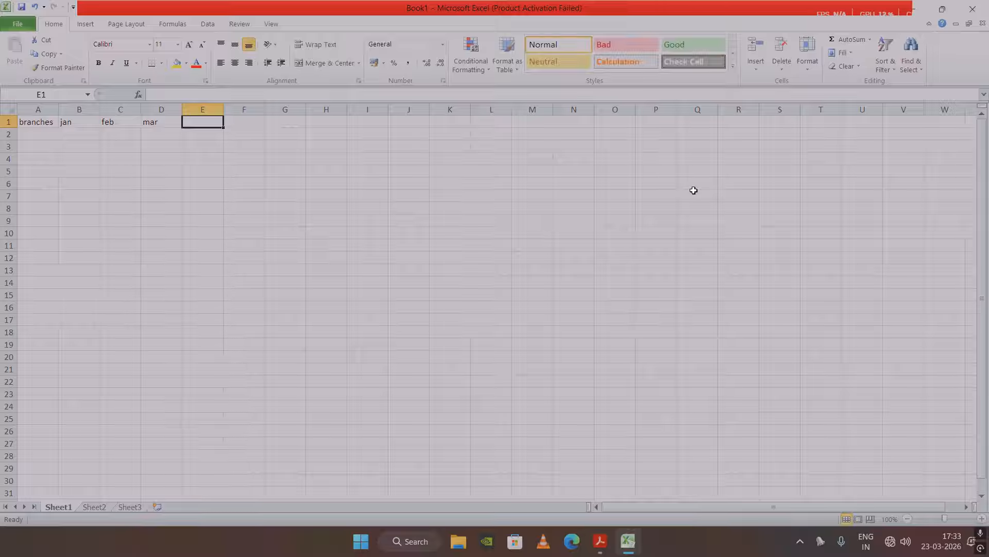
Add the headers total sales in E1 and average sales in F1, and autofit the widths of columns E and F
type("total sales")
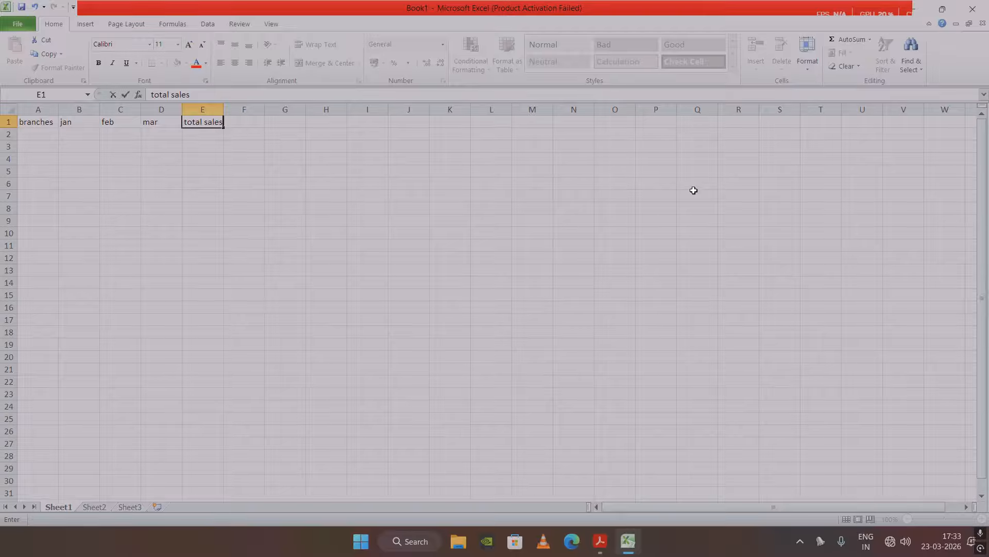
key("Tab")
type("averag")
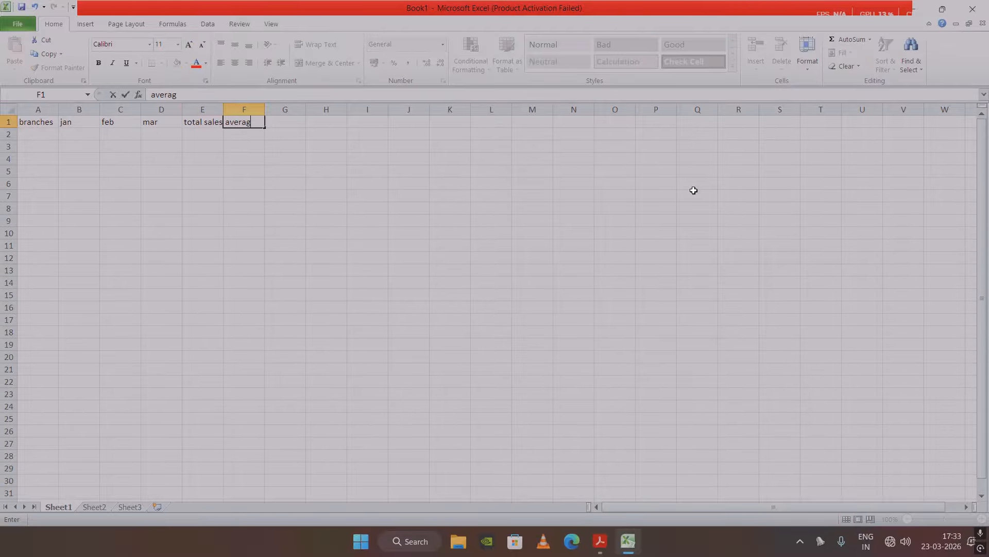
type("e sales")
key("Tab")
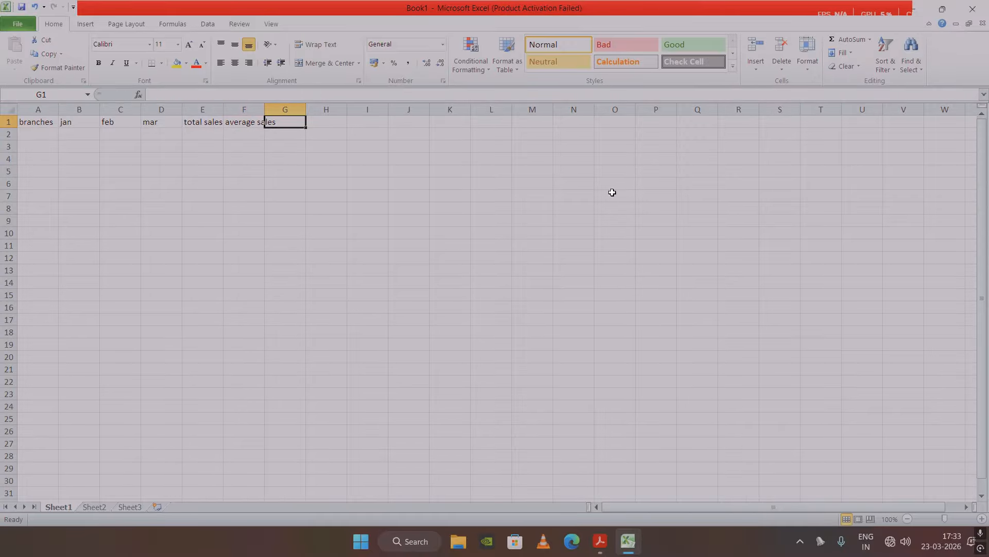
double_click(225, 107)
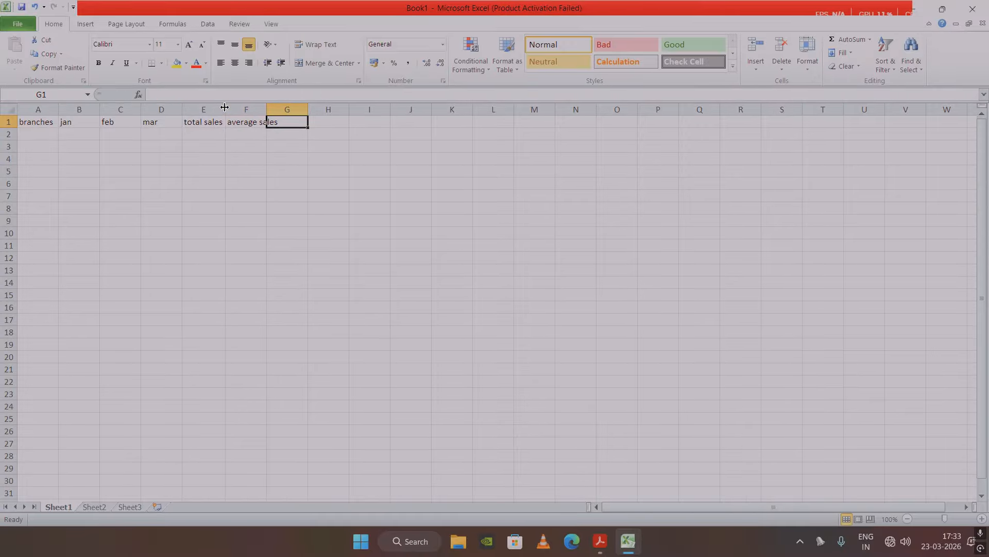
double_click(266, 109)
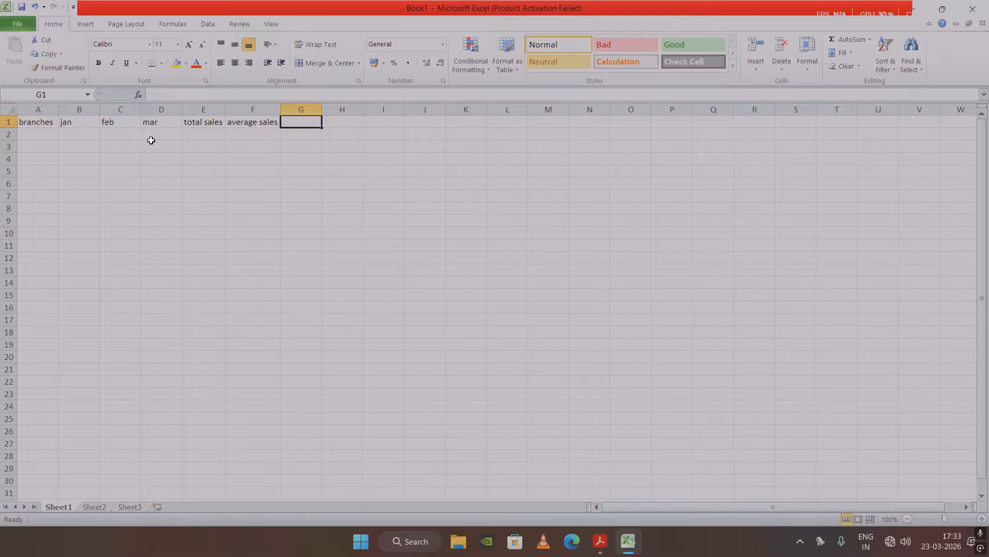
List the branch names tirunelveli, tenkasi and kovilpatti in cells A2 to A4
left_click(27, 133)
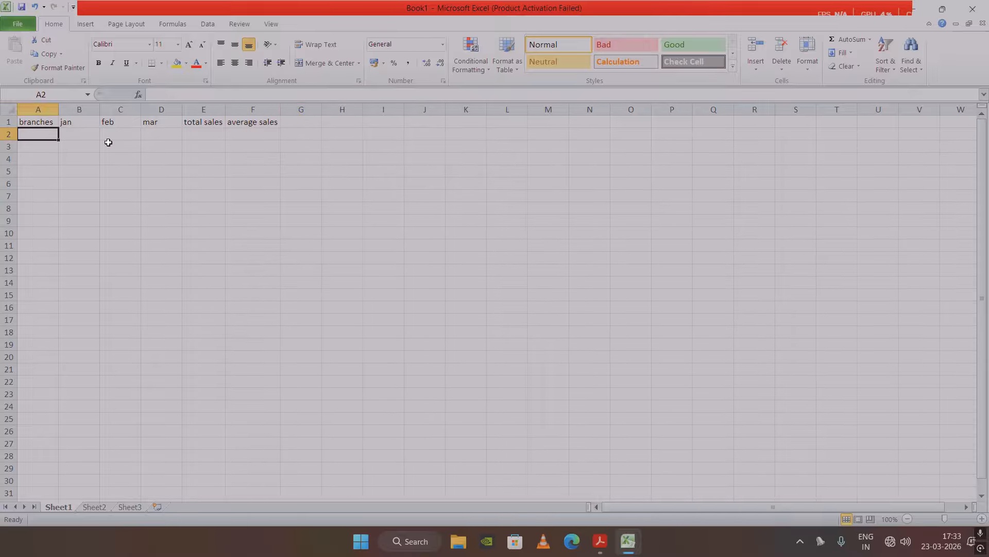
type("tiru")
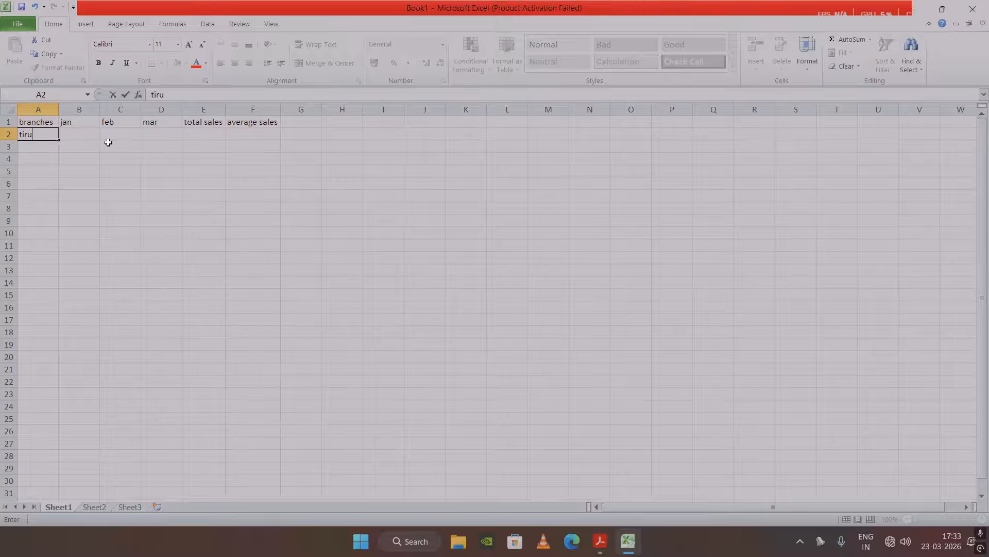
type("nvel")
key("BackSpace")
key("BackSpace")
key("BackSpace")
type("elveli")
key("Return")
type("te")
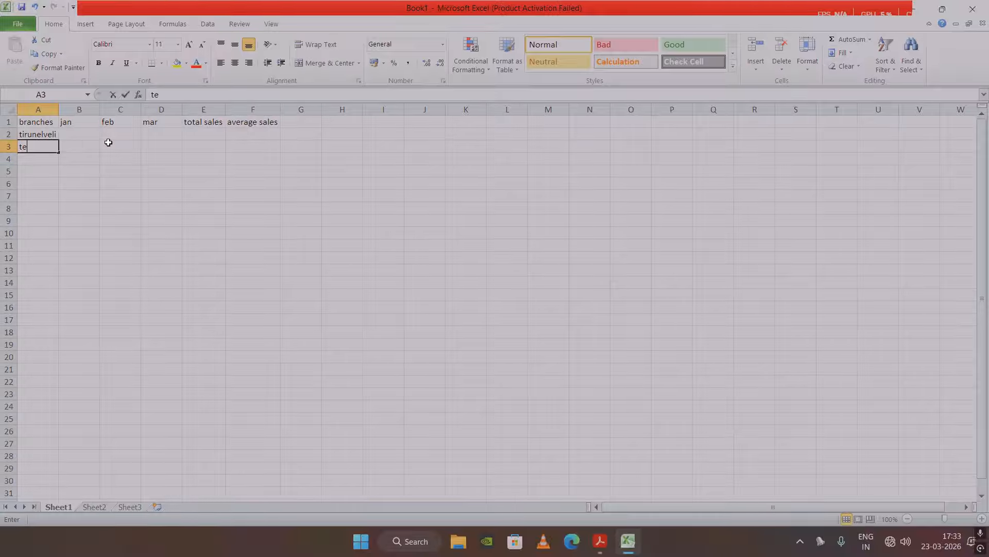
type("nkasi")
key("Return")
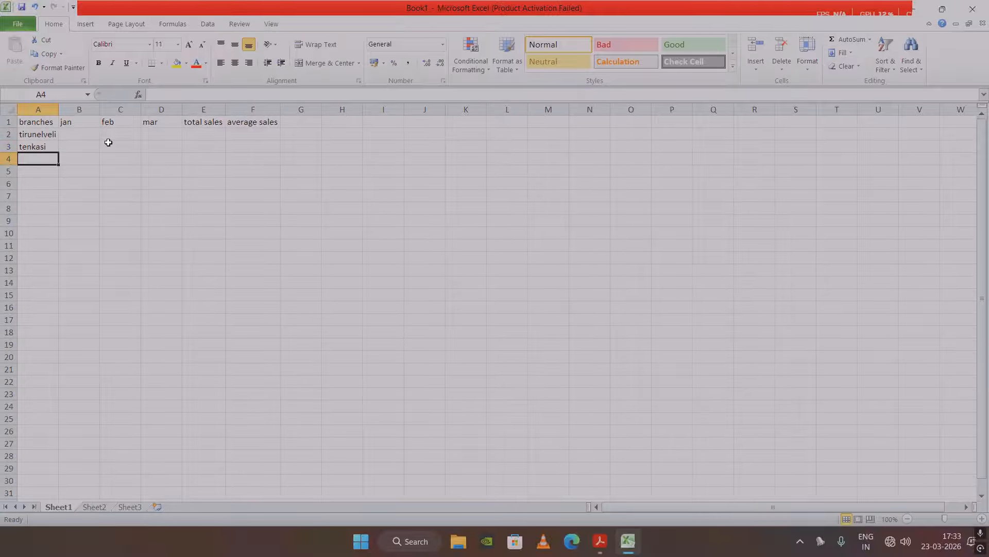
type("kovilpat")
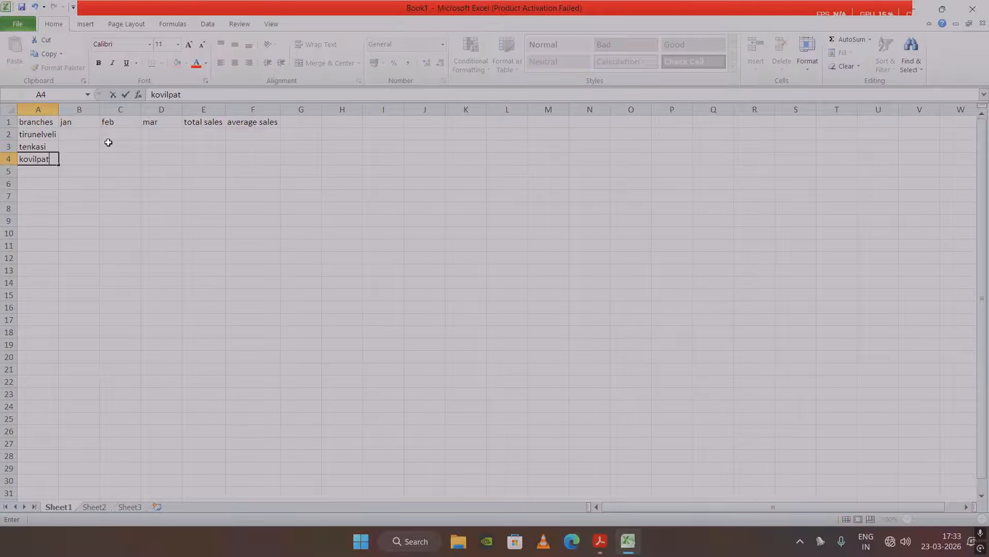
type("ti")
key("Tab")
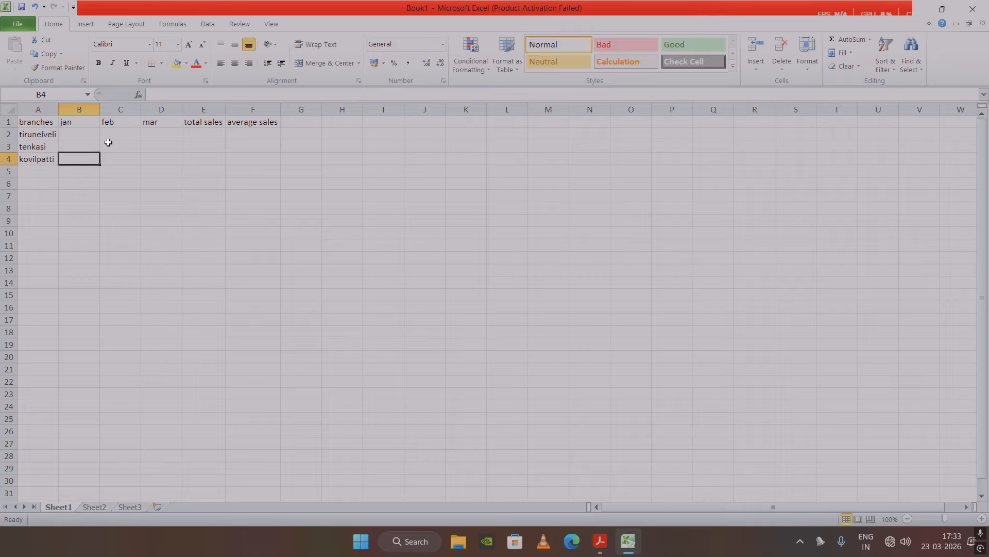
Enter the tirunelveli sales as 4500 for jan, 100 for feb and 1500 for mar
left_click(82, 133)
type("4")
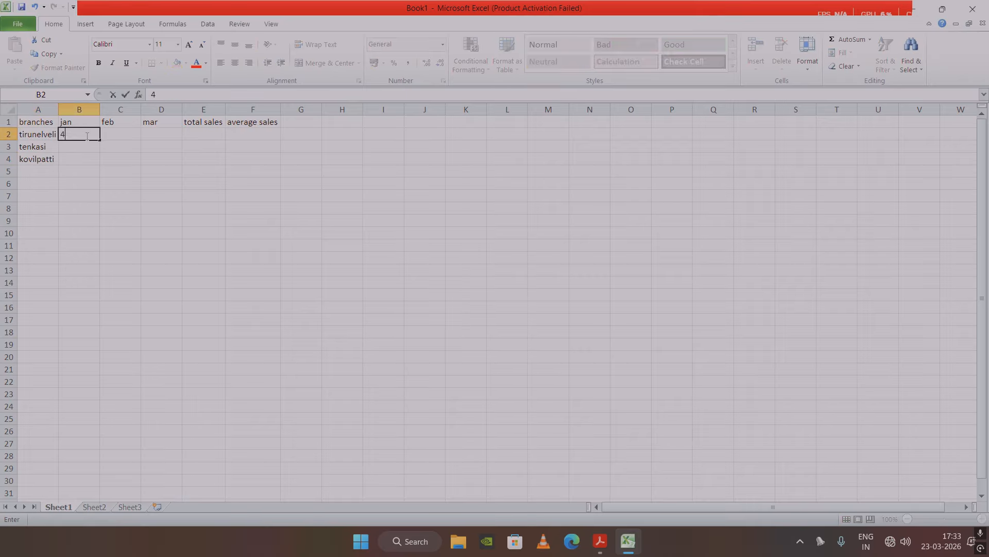
type("500")
key("Tab")
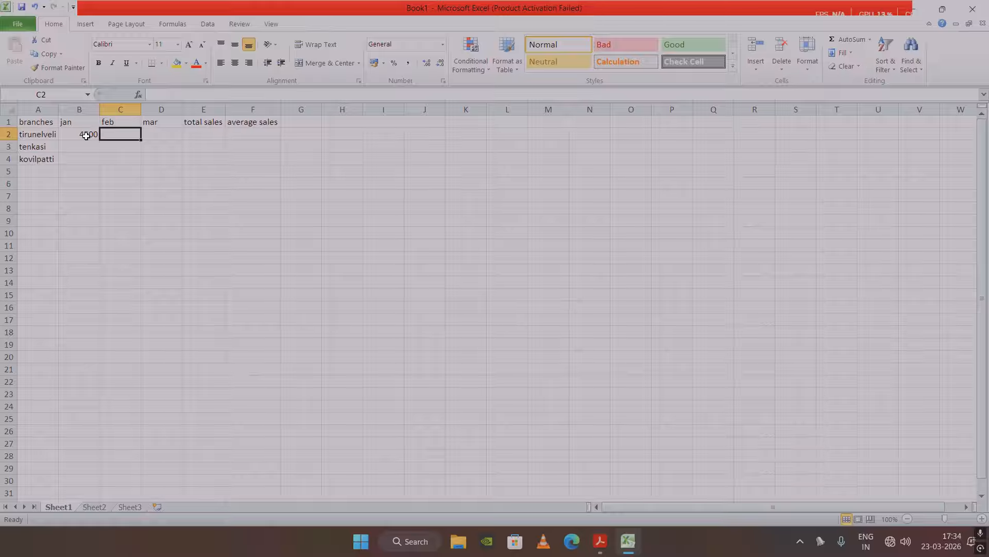
type("100")
key("Tab")
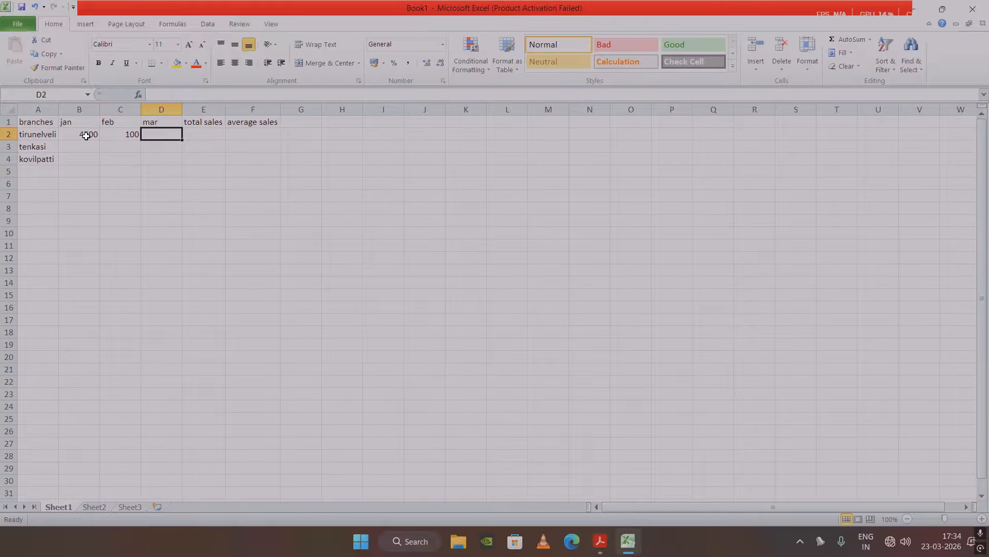
type("100")
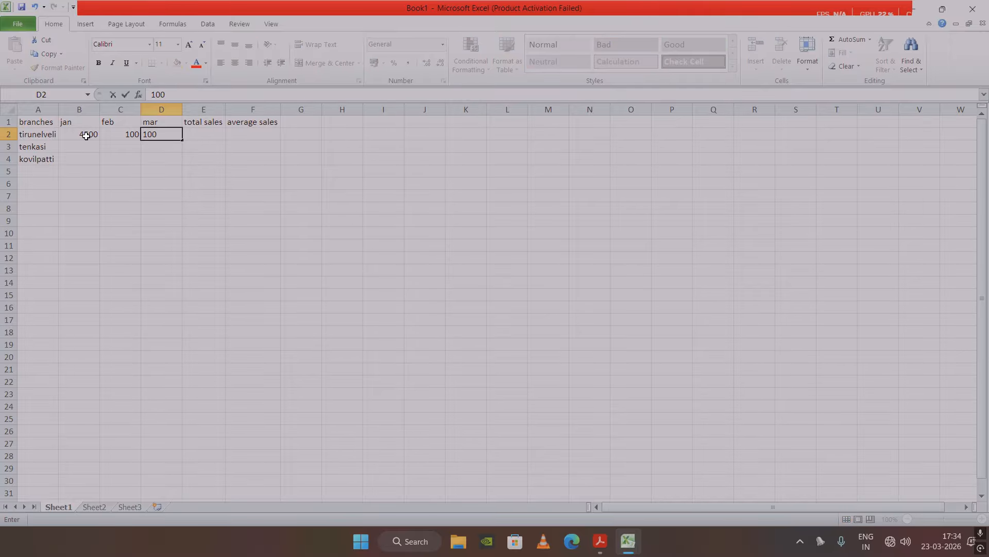
key("BackSpace")
key("BackSpace")
key("Right")
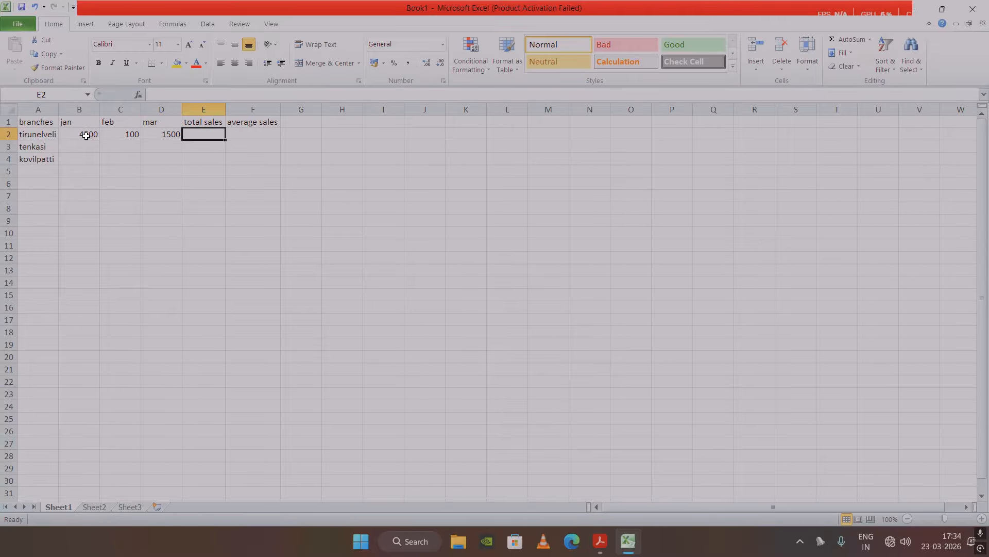
Set the feb sales of tirunelveli in C2 to 1000
key("Down")
key("Left")
key("Left")
key("Up")
type("10")
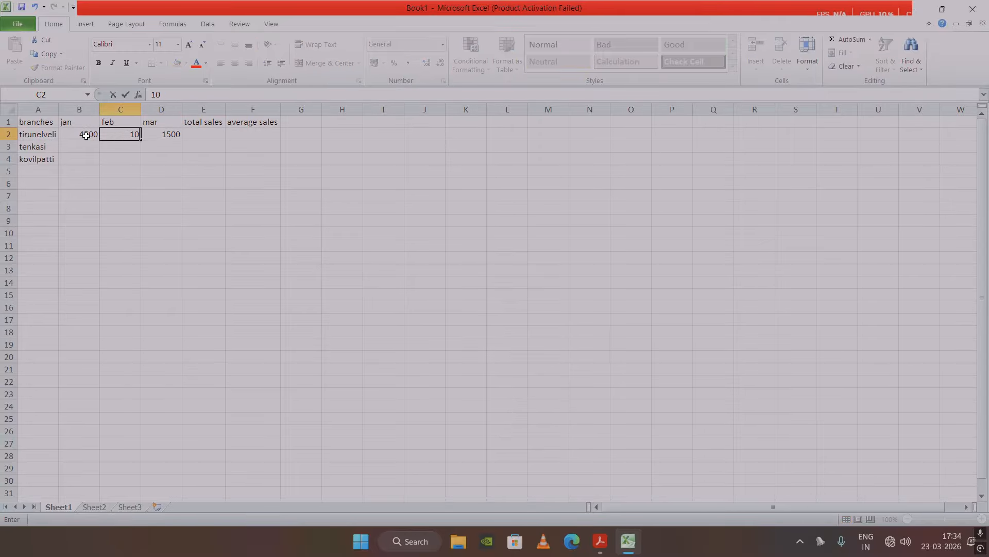
key("Return")
Enter the tenkasi sales as 2000 for jan, 4000 for feb and 1000 for mar
key("Left")
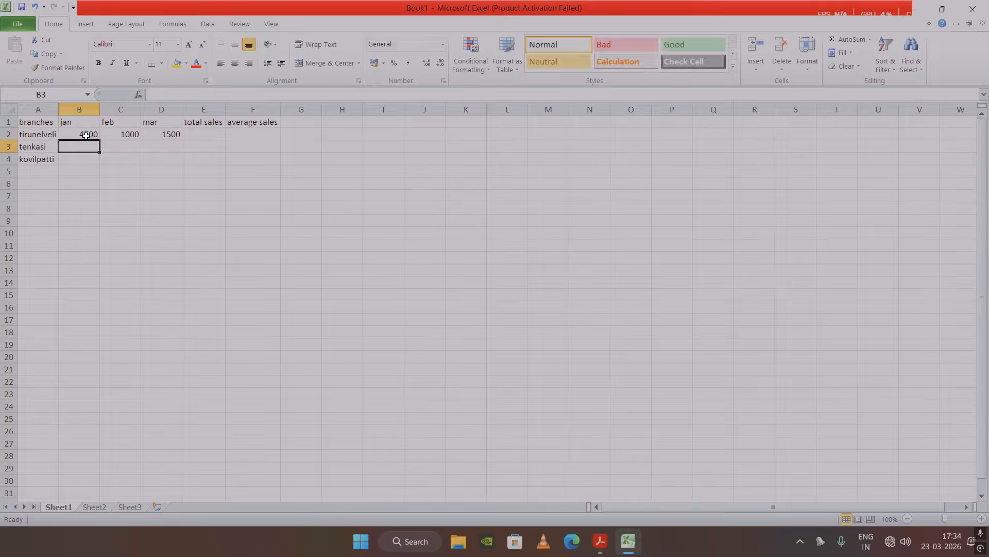
type("2000")
key("Tab")
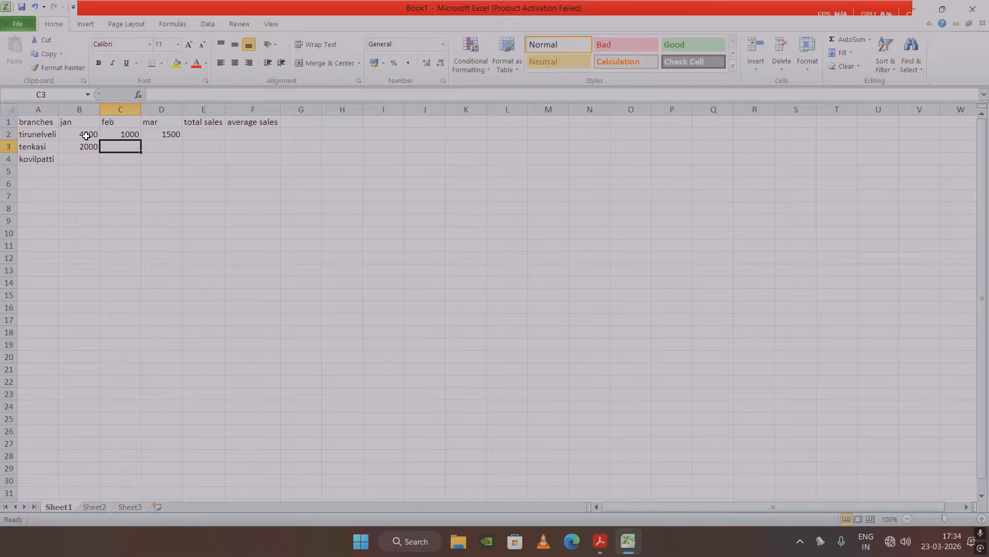
type("4000")
key("Tab")
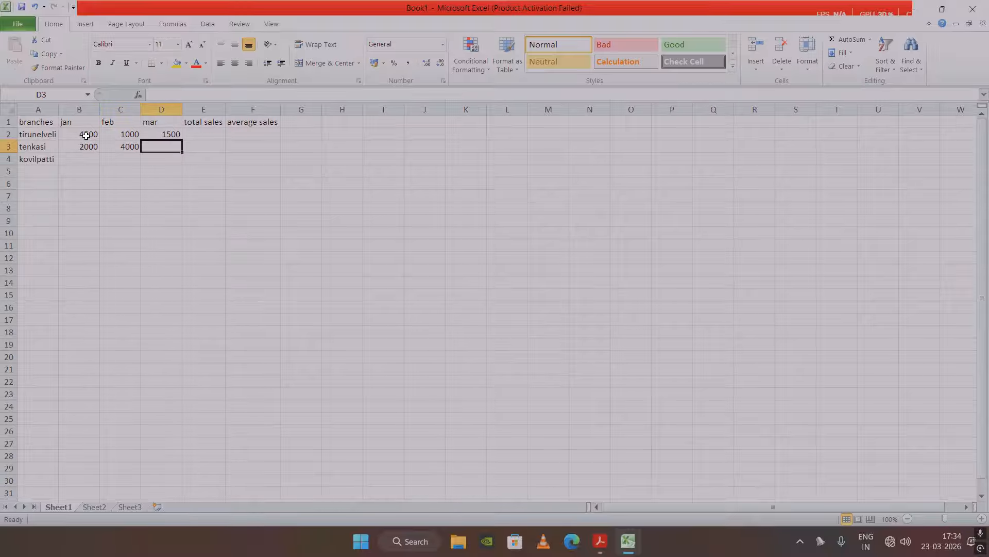
type("1000")
key("Return")
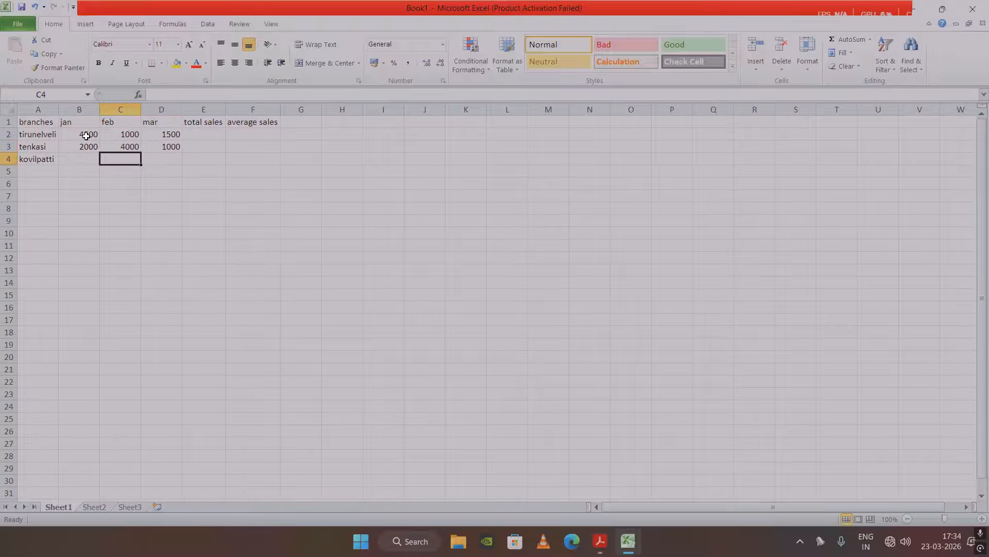
Enter the kovilpatti sales as 7000 for jan, 5500 for feb and 4200 for mar
key("Left")
key("Left")
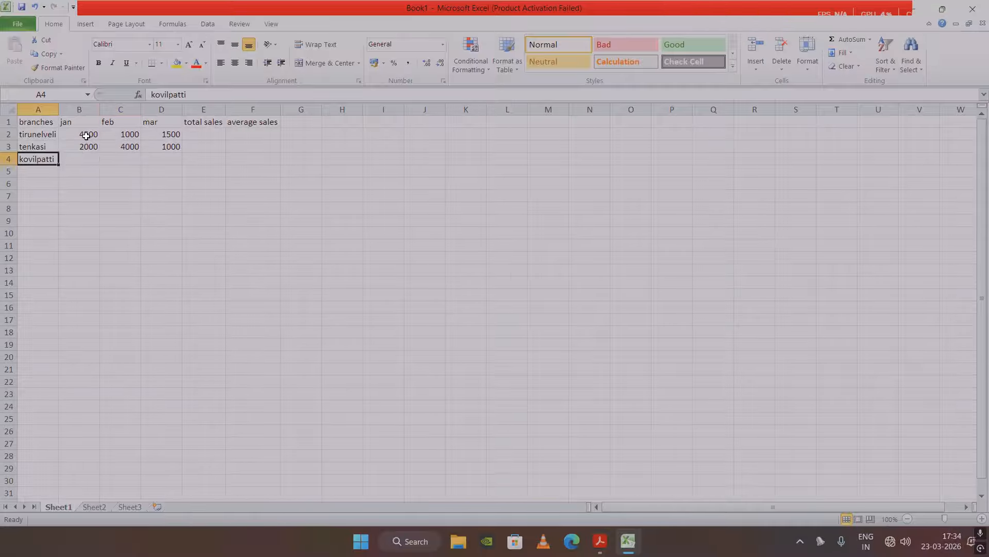
key("Right")
type("7")
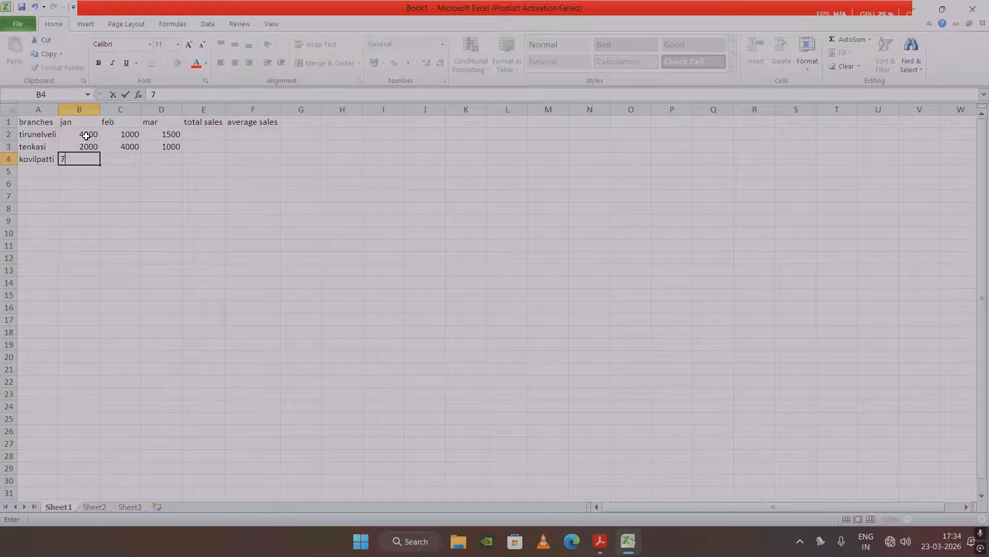
type("000")
key("Tab")
type("5")
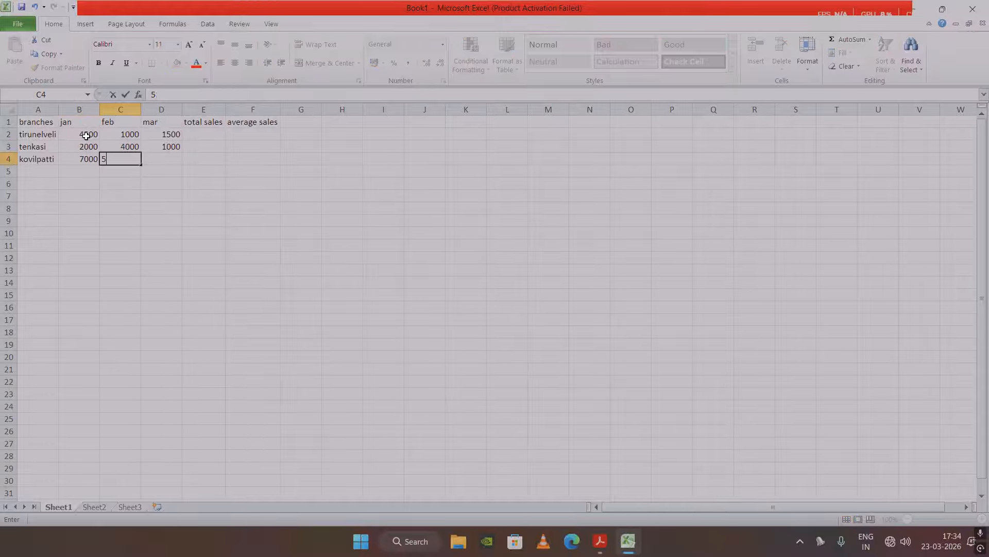
type("500")
key("Tab")
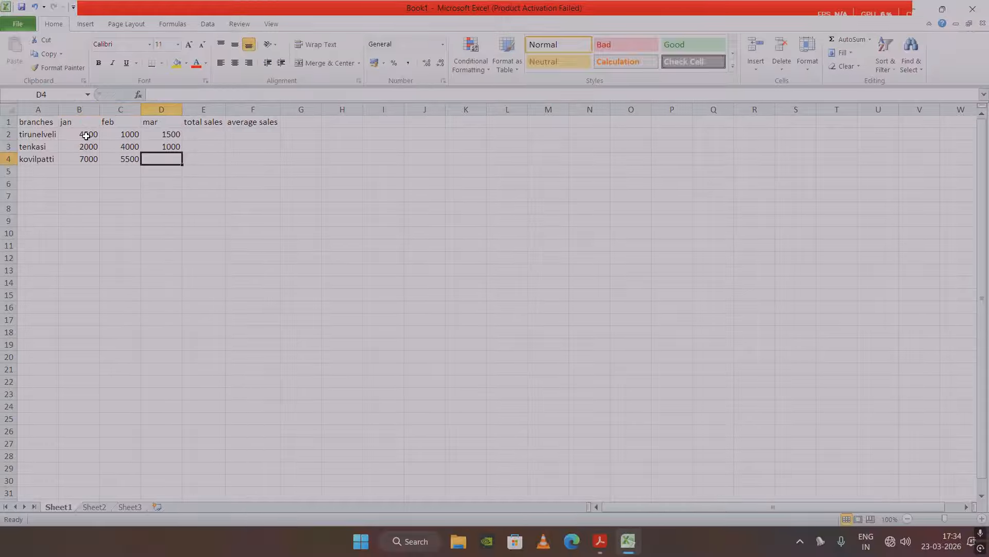
type("4200")
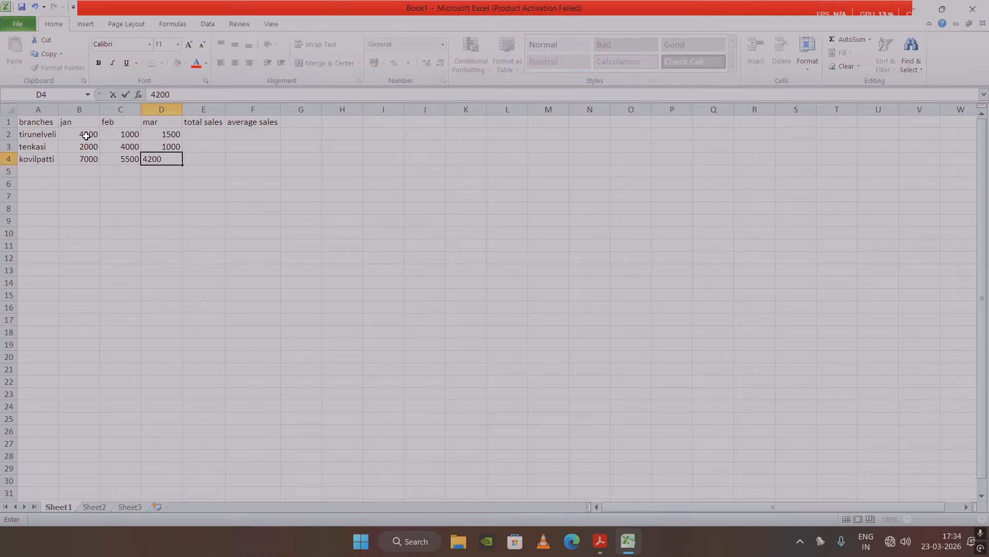
Commit the mar sales of 4200 for kovilpatti and select the tirunelveli sales in B2:D2
key("Tab")
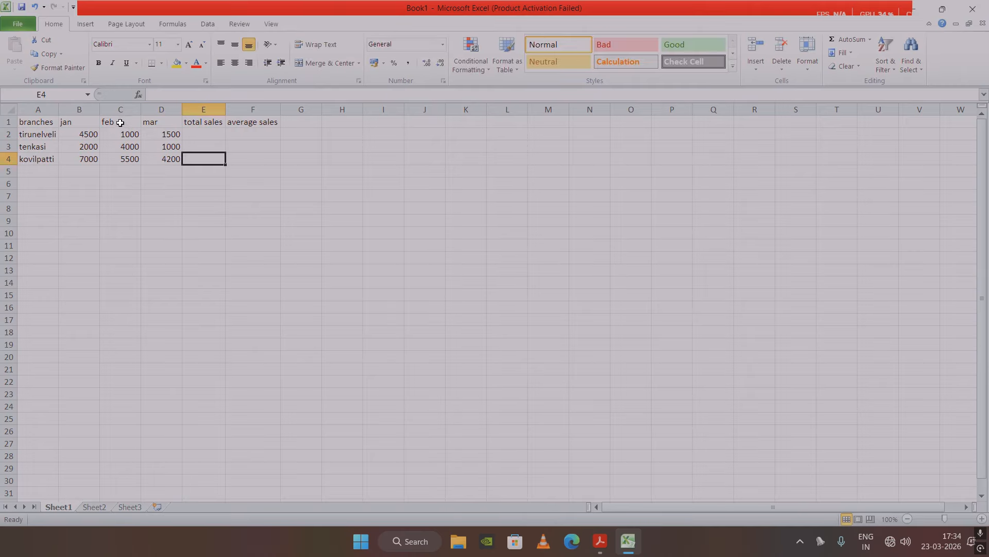
left_click(75, 134)
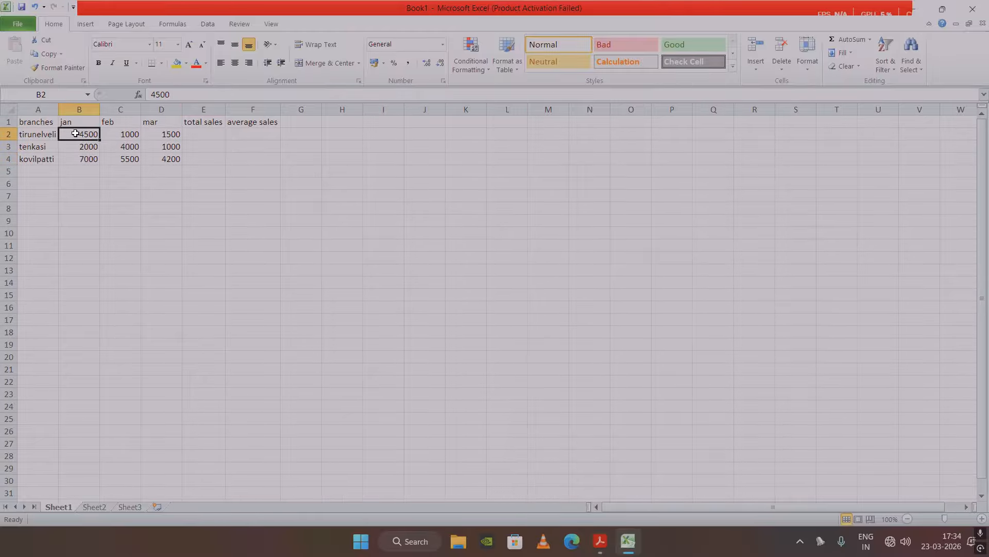
key("shift+Right")
key("shift+Right")
key("shift+Down")
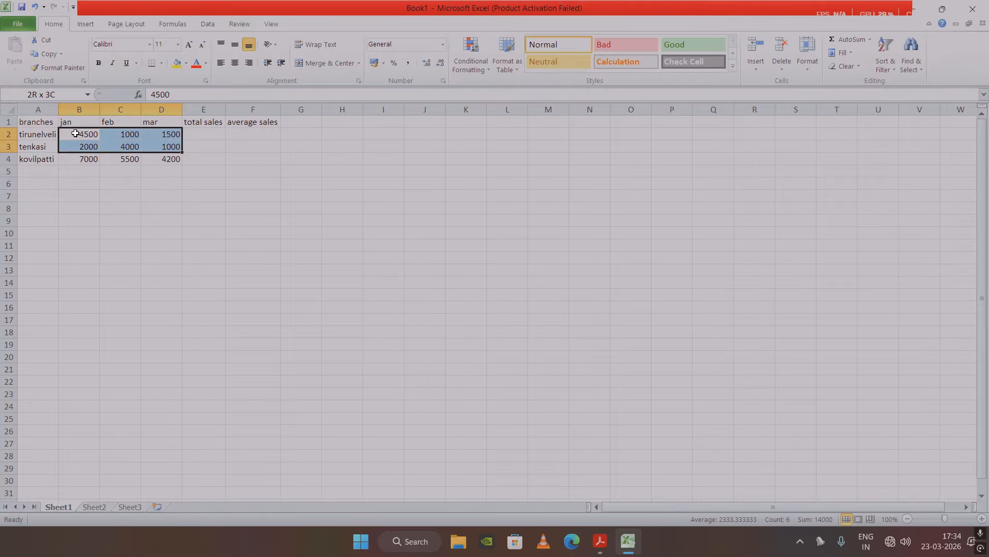
key("shift+Up")
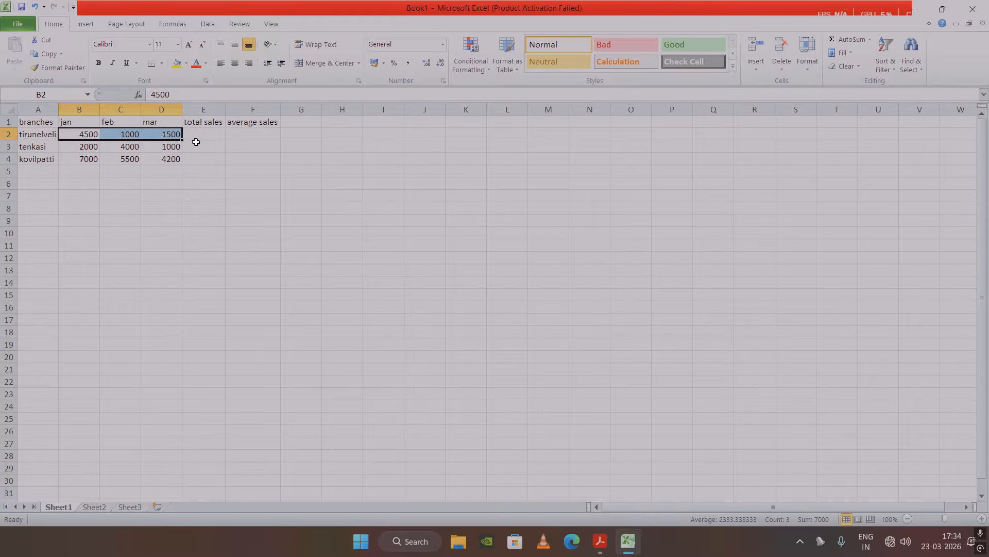
Calculate the tirunelveli total sales in E2 with =SUM(B2:D2) and fill the formula down to E4
left_click(208, 134)
type("=")
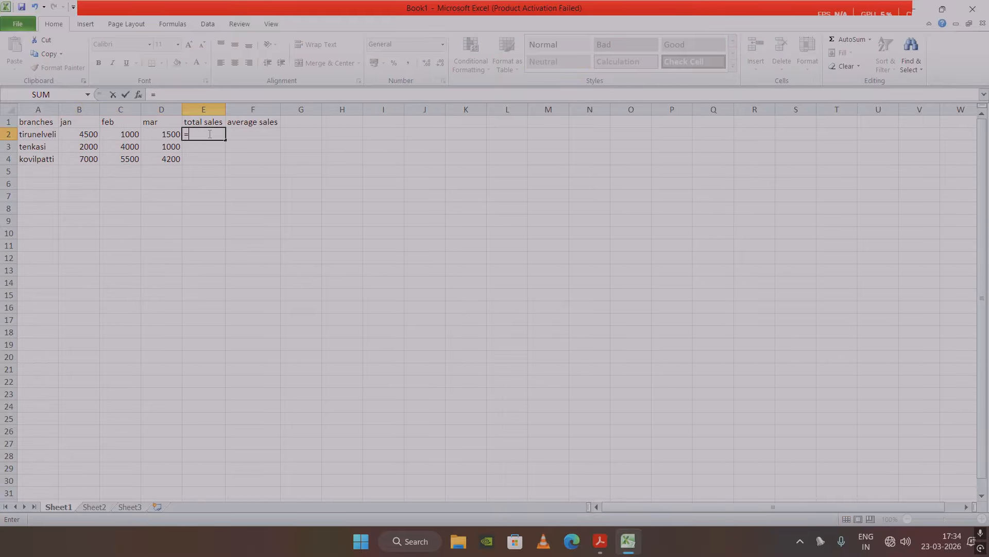
type("sum")
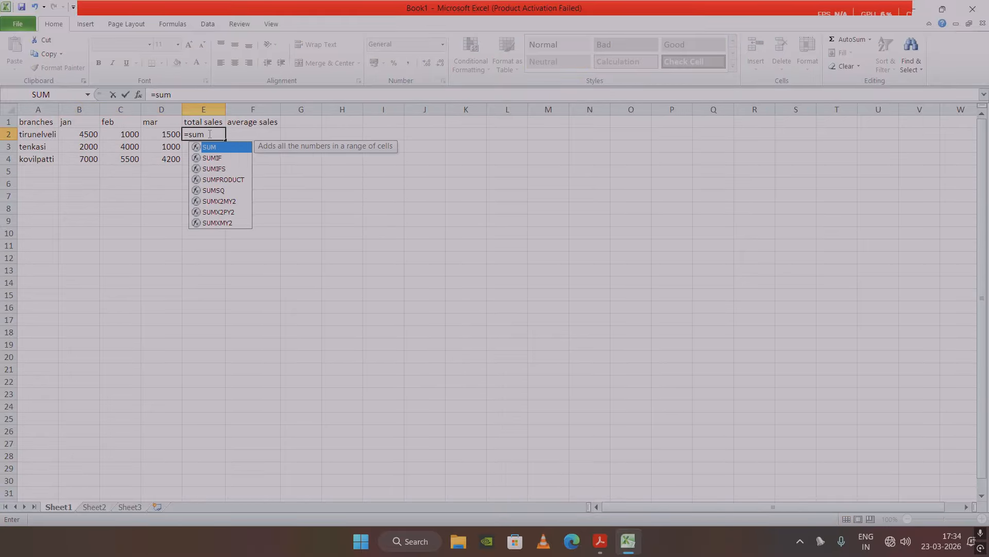
key("Tab")
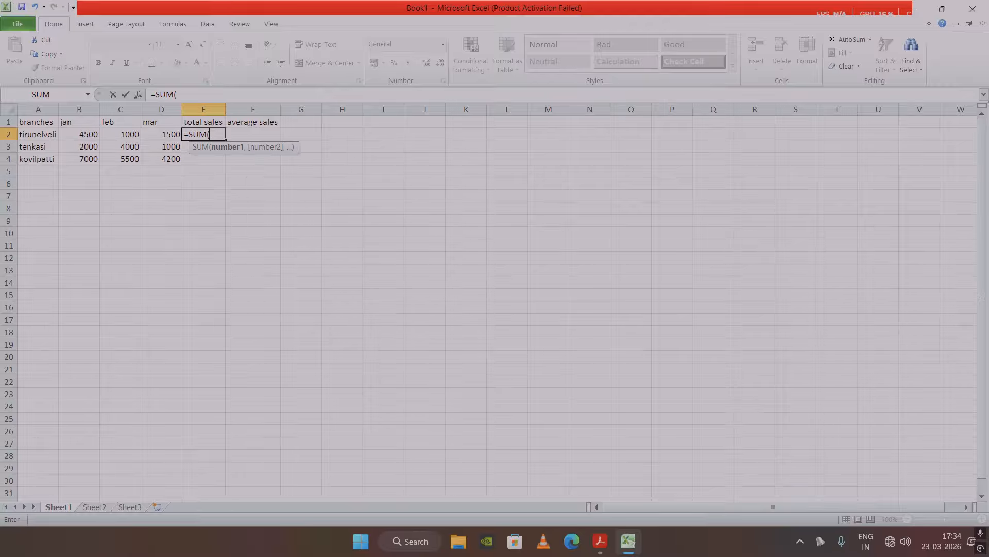
left_click(76, 137)
key("shift+Right")
key("shift+Right")
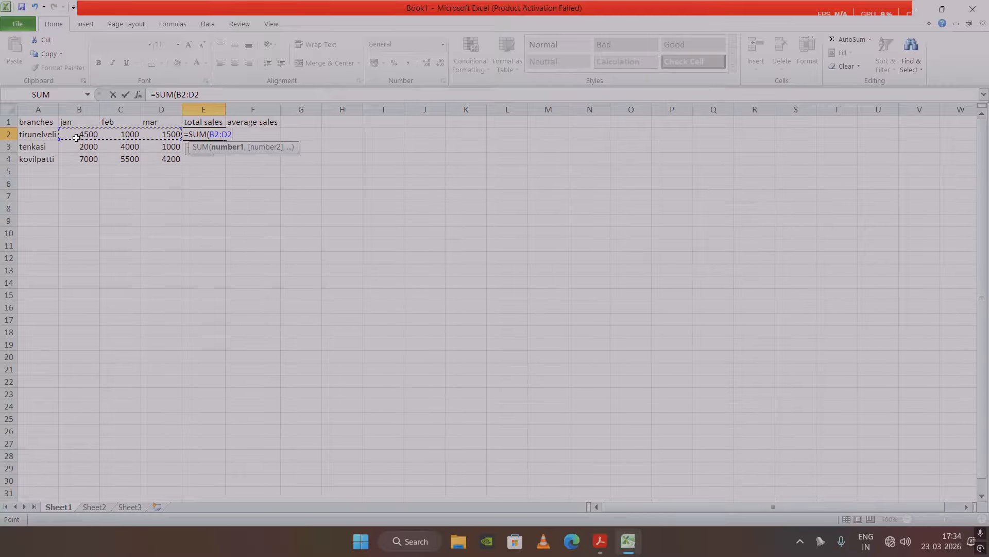
type(")")
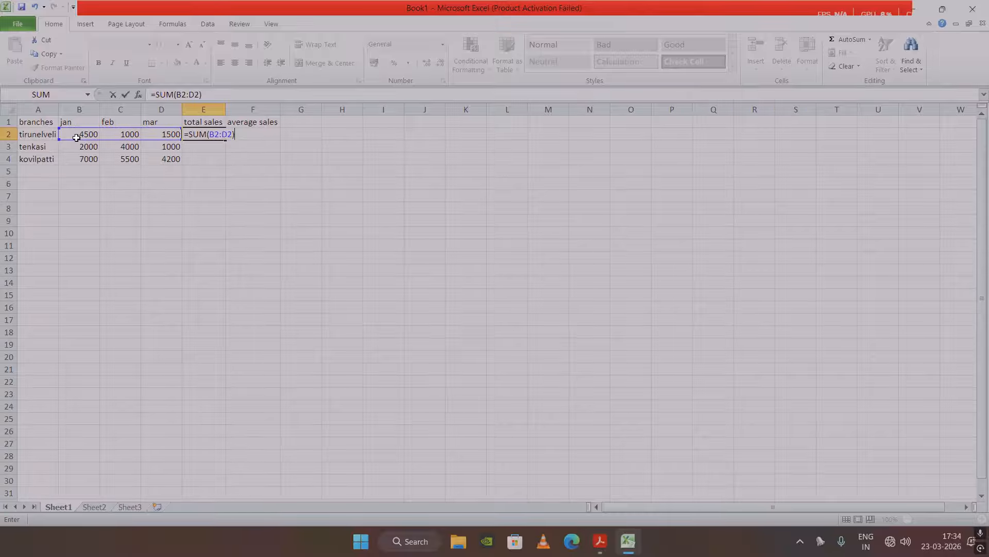
key("Return")
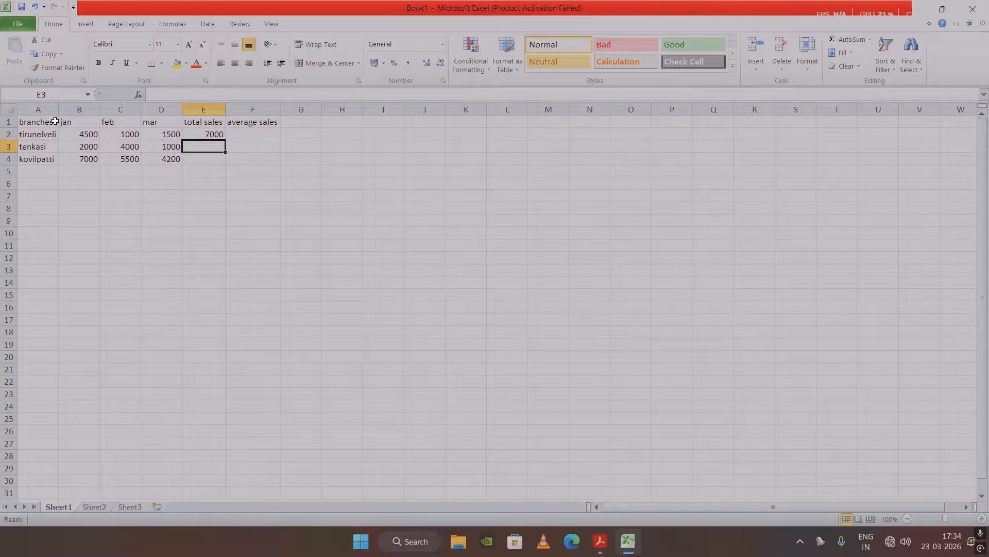
left_click(186, 135)
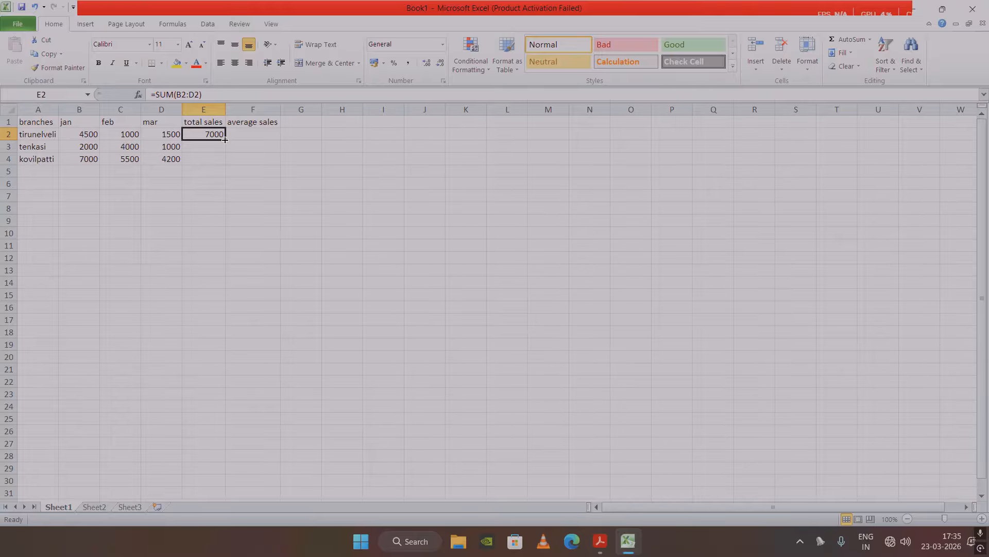
double_click(225, 140)
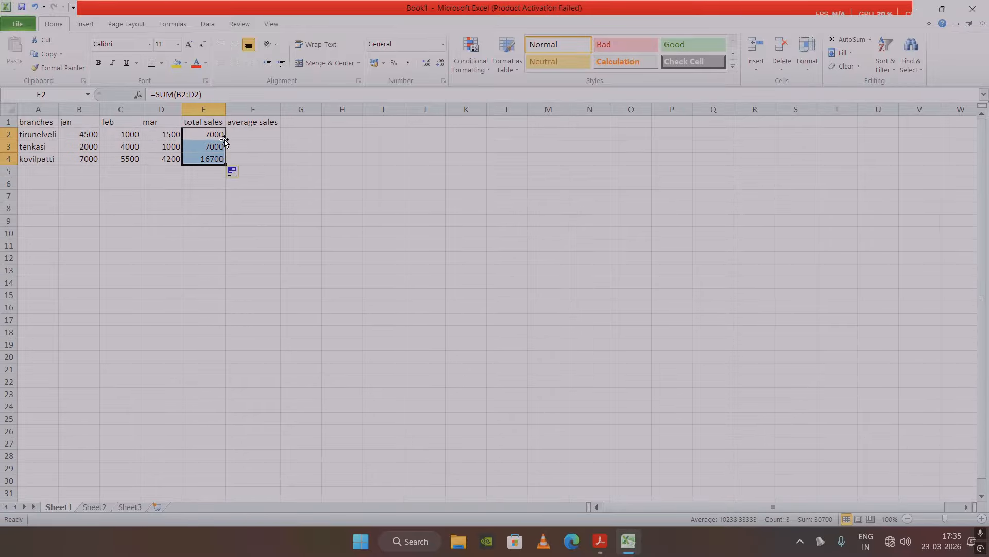
Calculate the tirunelveli average sales in F2 with =AVERAGE(B2:D2) and fill the formula down to F4
left_click(239, 134)
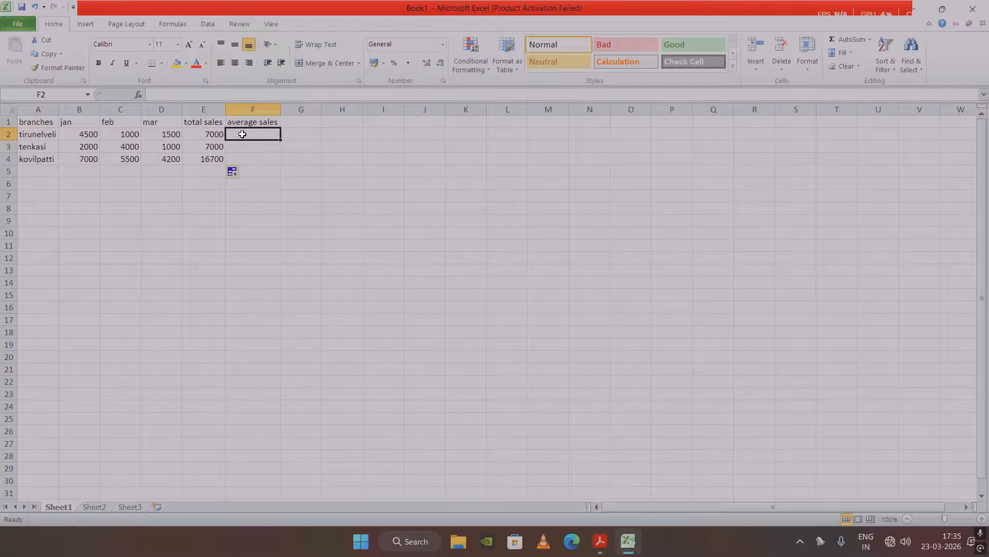
type("=avera")
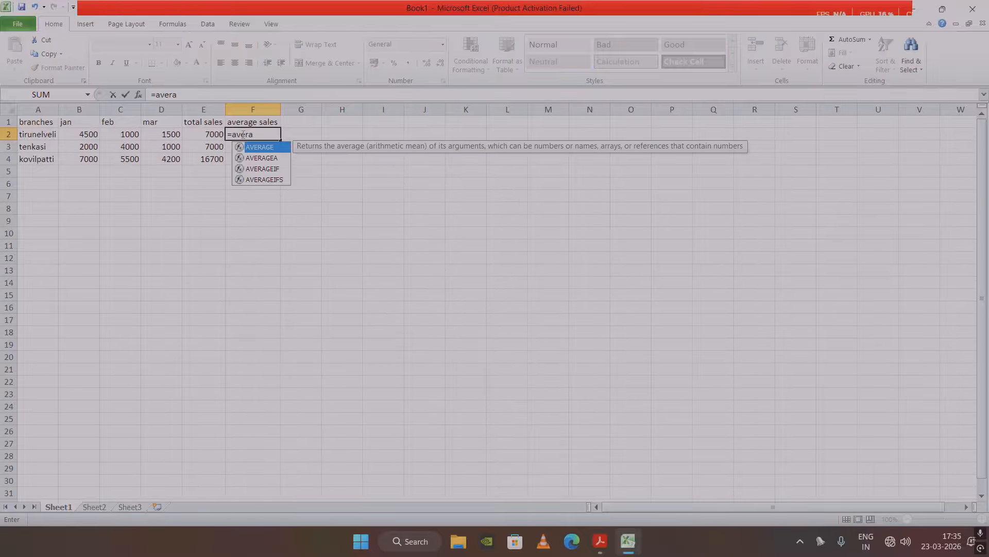
double_click(271, 149)
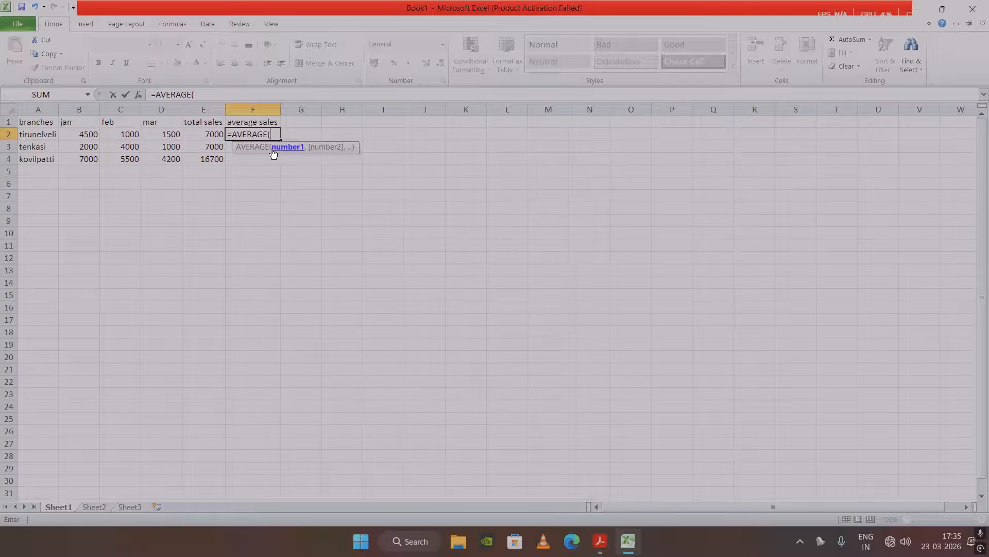
left_click(89, 135)
left_click_drag(90, 135, 155, 136)
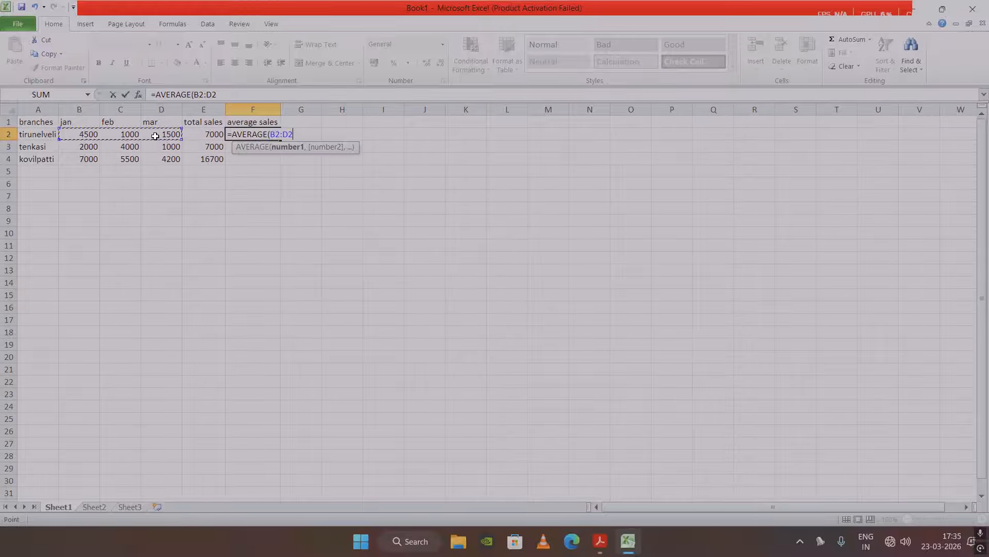
type(")")
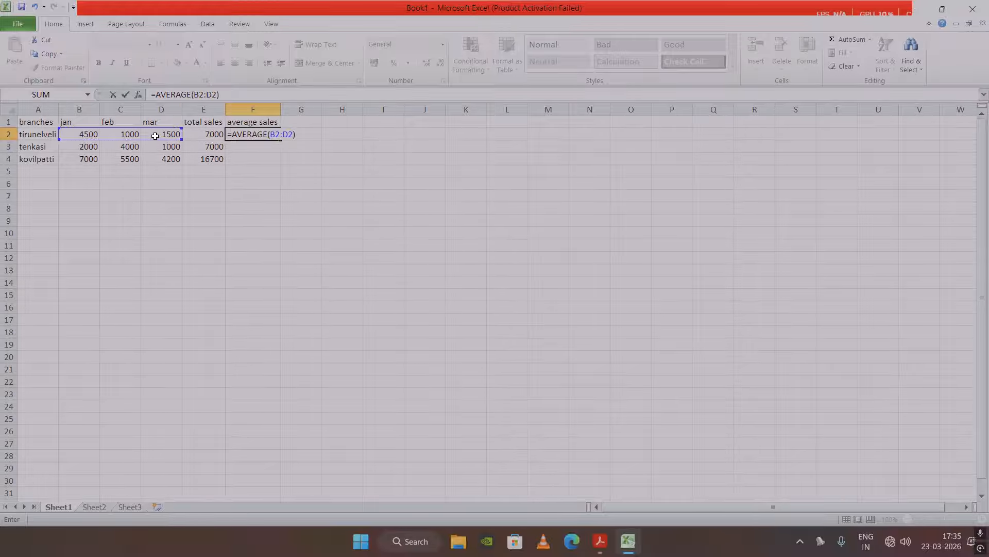
key("Return")
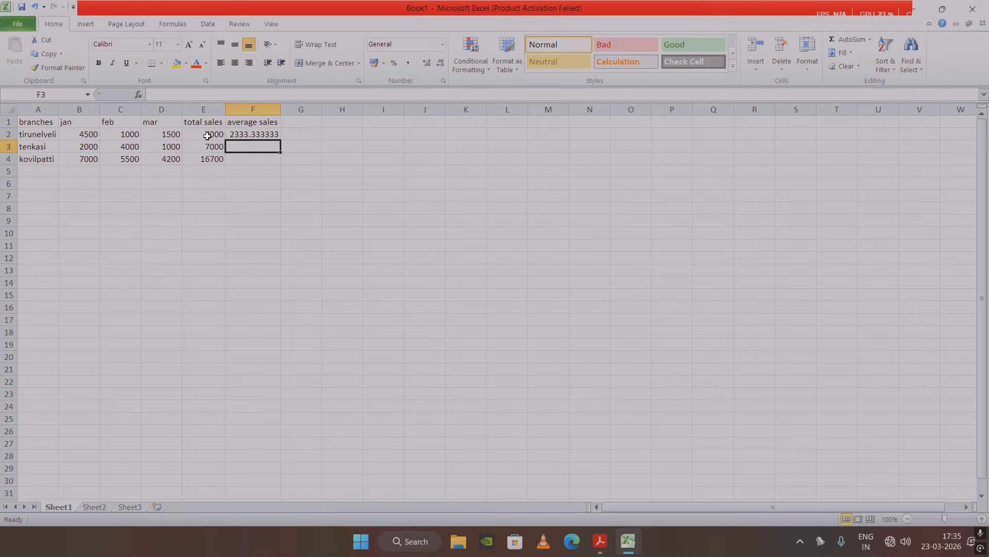
left_click(257, 137)
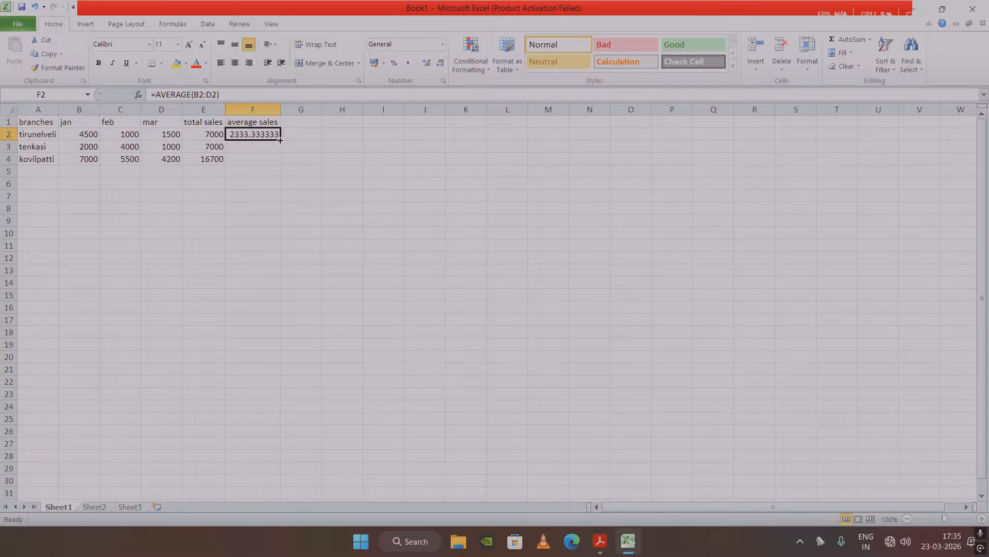
double_click(279, 141)
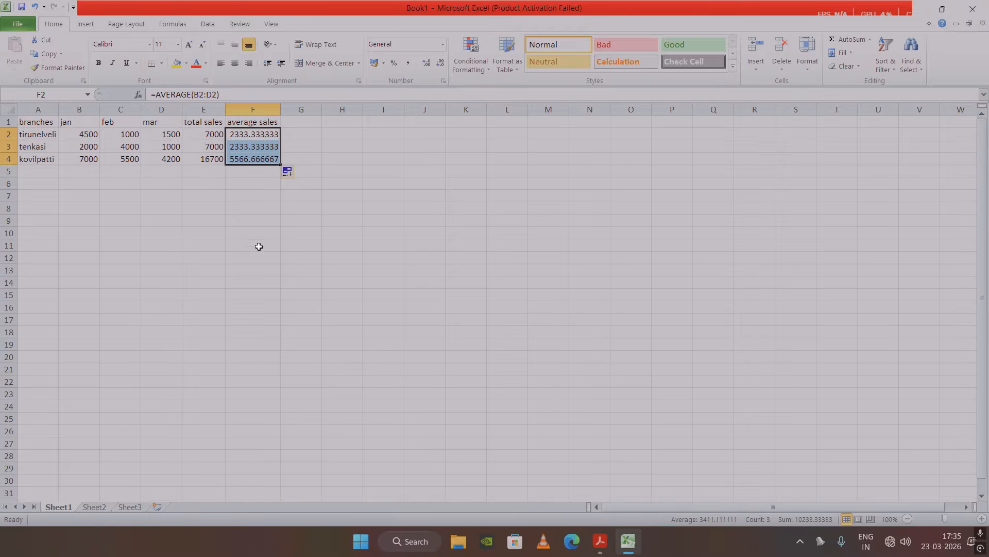
Switch to the PDF syllabus, copy exercise 16's sentence about the result statement of 10 students in 5 subjects, and paste it into A6 of the Excel sheet
left_click(600, 541)
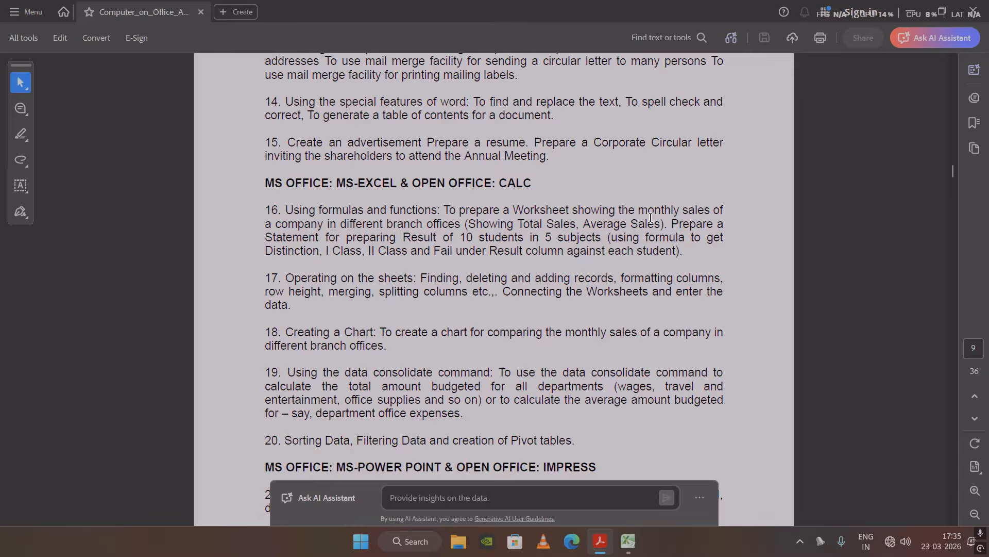
left_click_drag(639, 210, 669, 227)
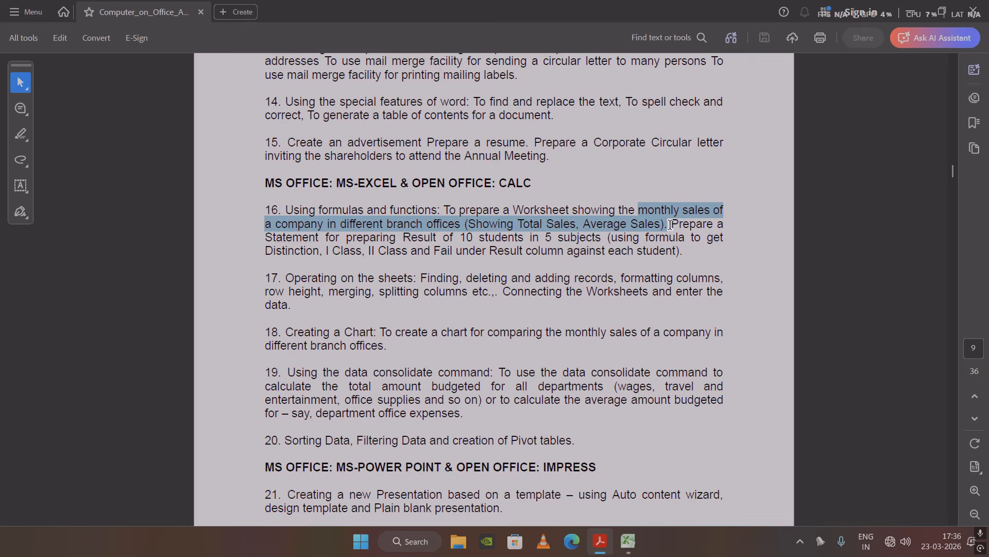
left_click_drag(670, 224, 689, 255)
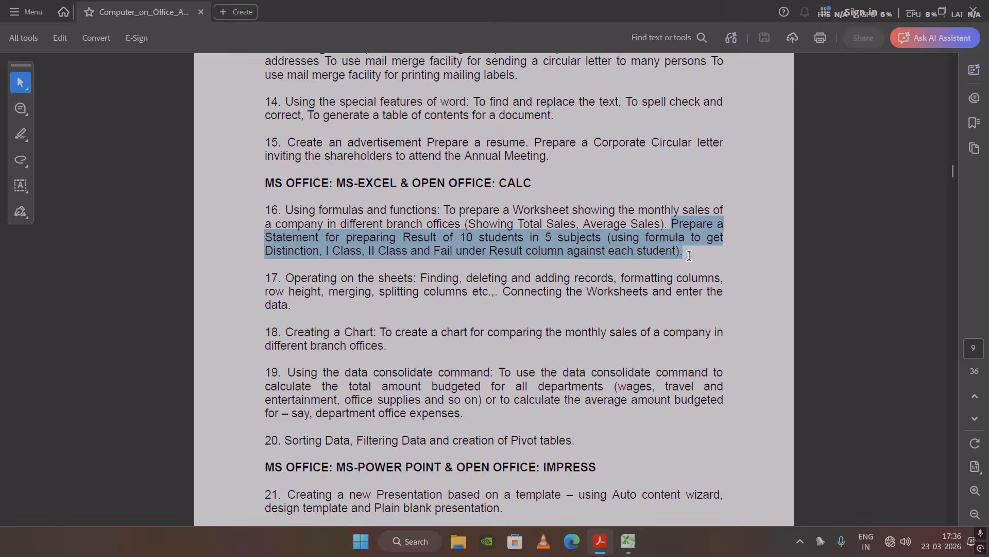
right_click(689, 256)
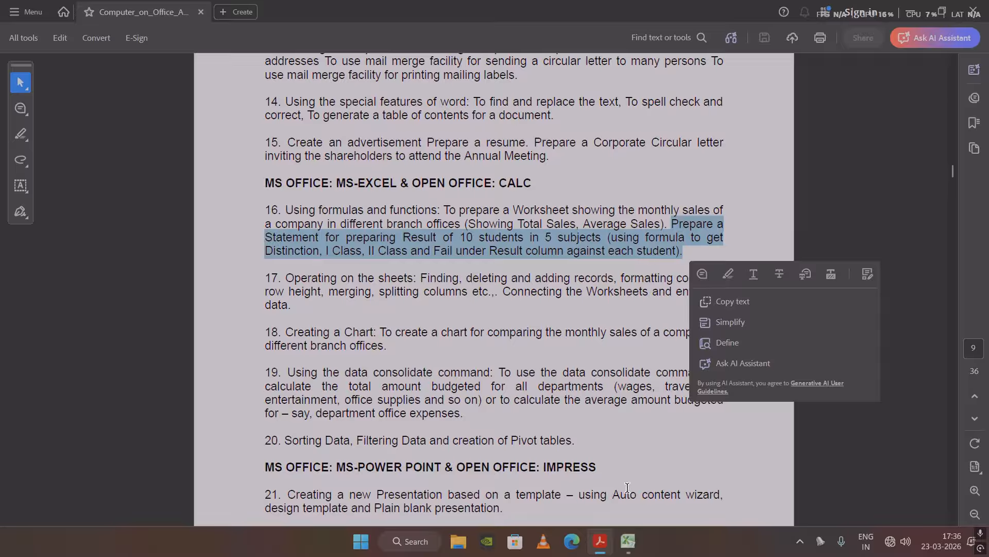
left_click(627, 540)
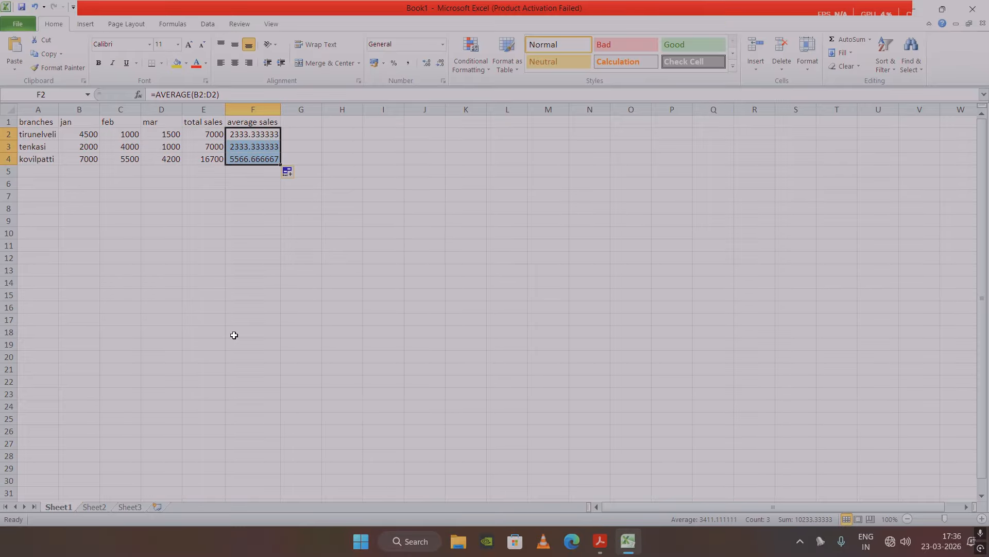
left_click(601, 540)
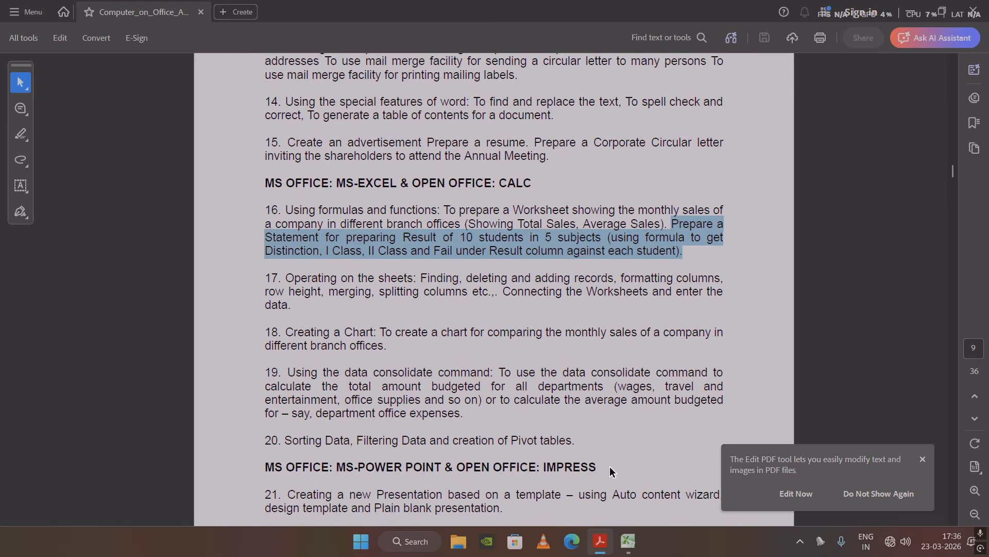
left_click(627, 541)
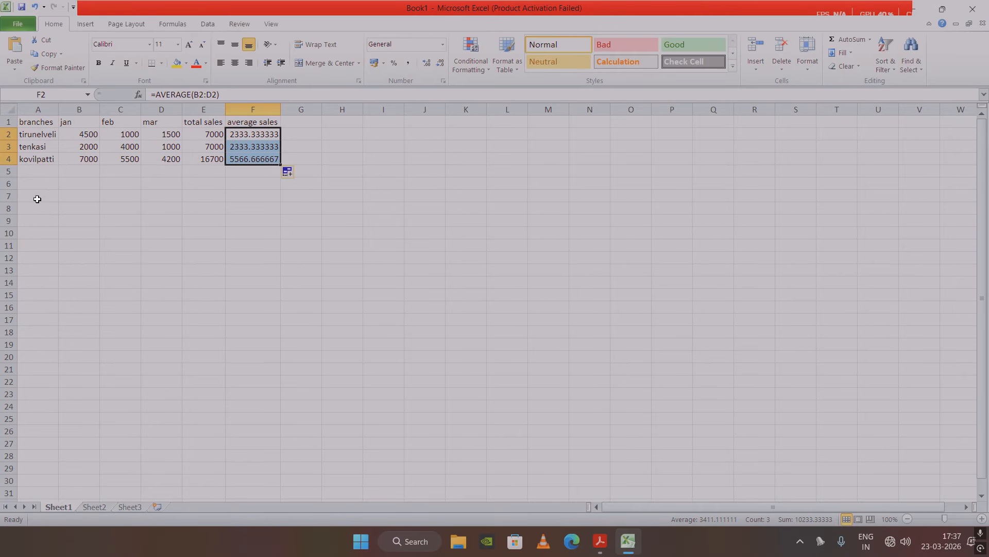
left_click(42, 180)
key("ctrl+v")
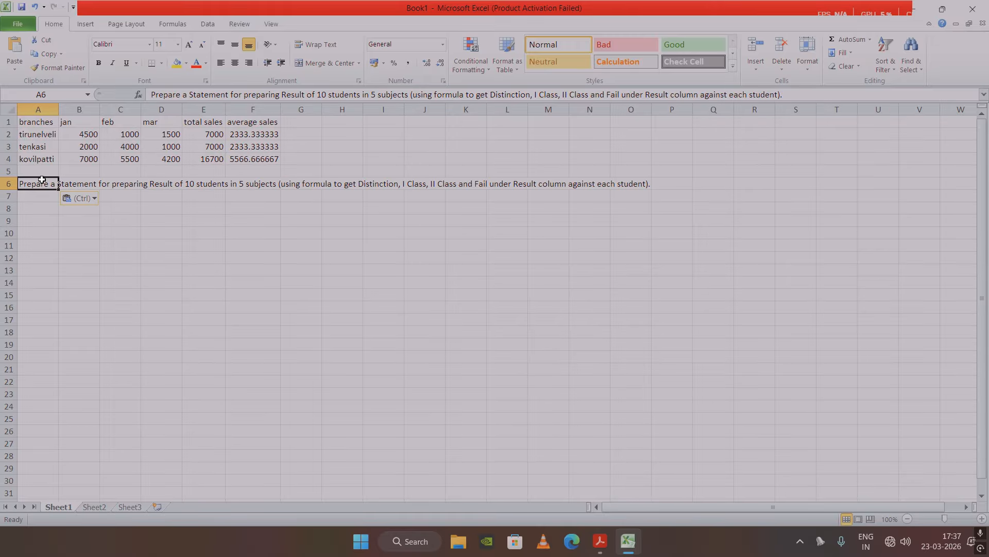
Enter the headings roll no, tamil, english, maths and science in row 9, starting in A9
left_click(45, 221)
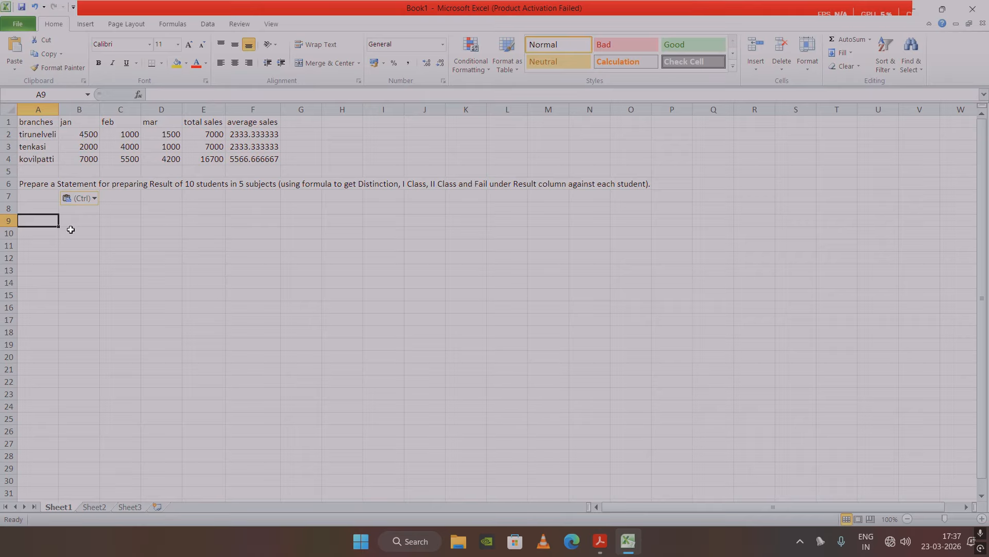
type("roll")
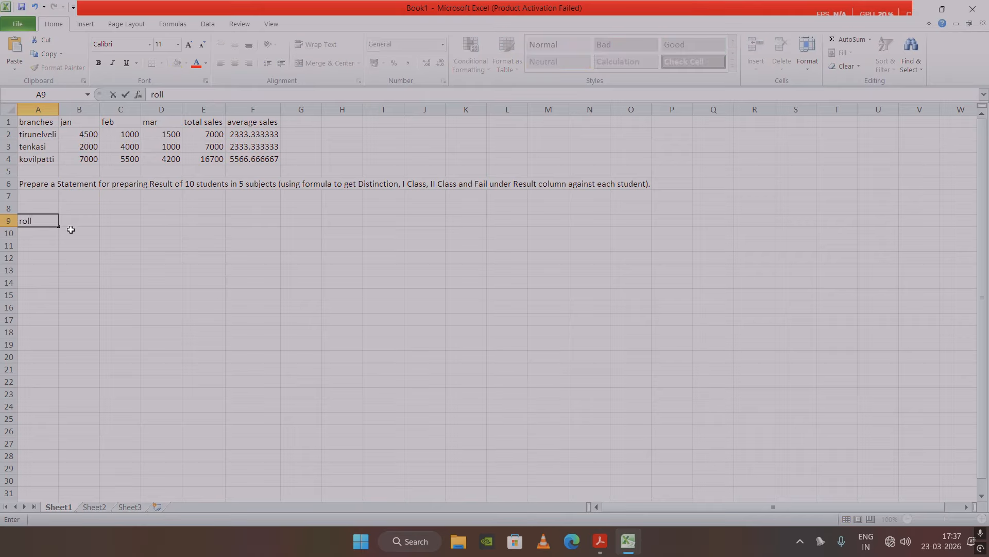
type(" no")
key("Tab")
type("tam")
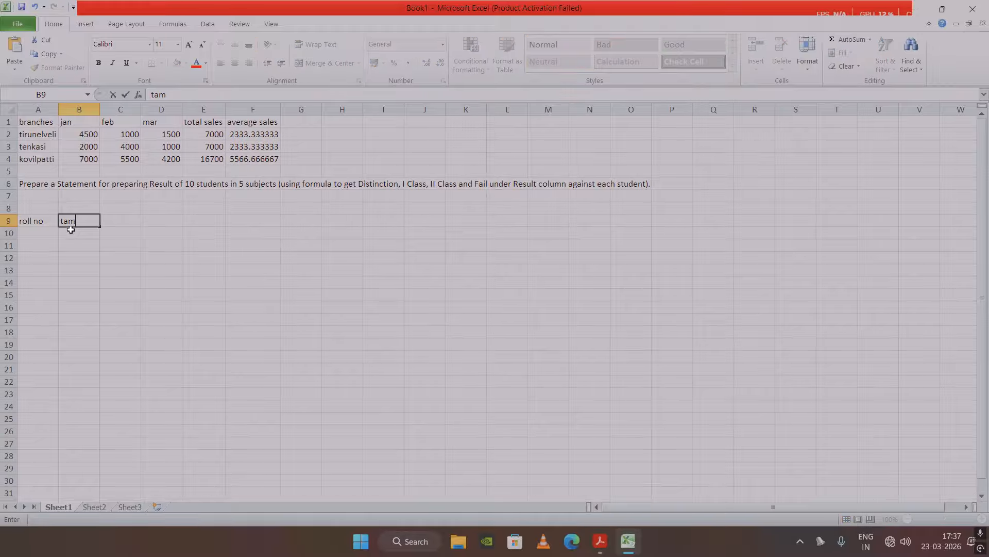
type("il")
key("Tab")
type("english")
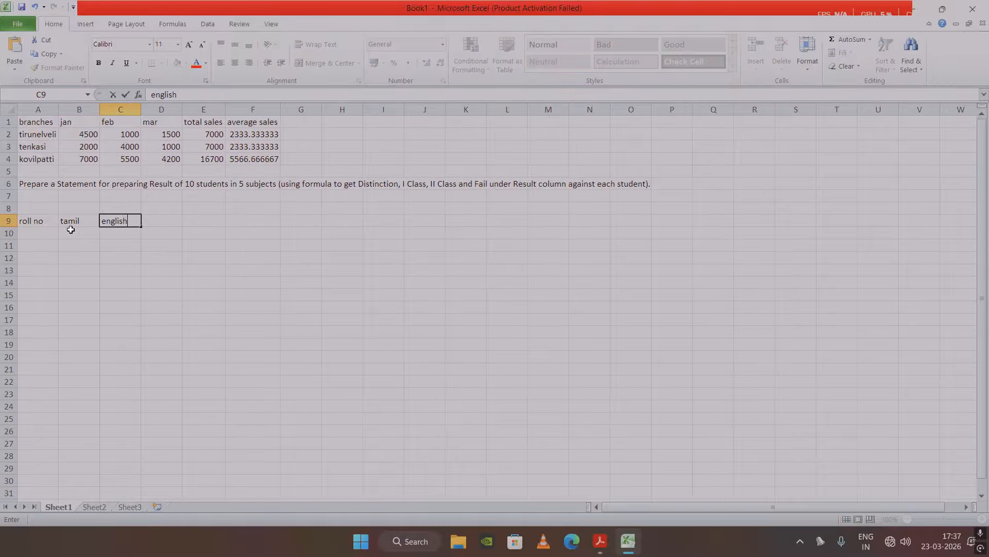
key("Tab")
type("maths")
key("Tab")
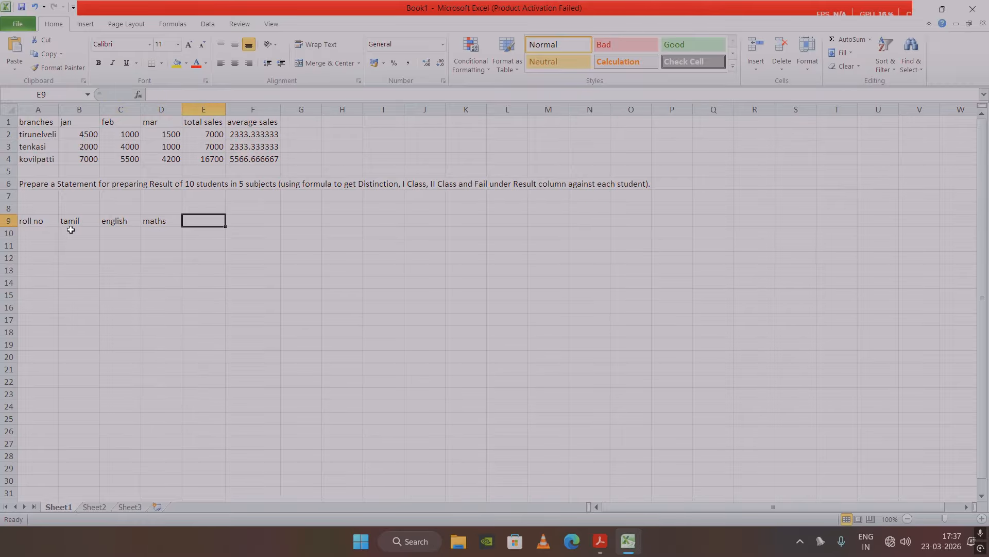
type("science")
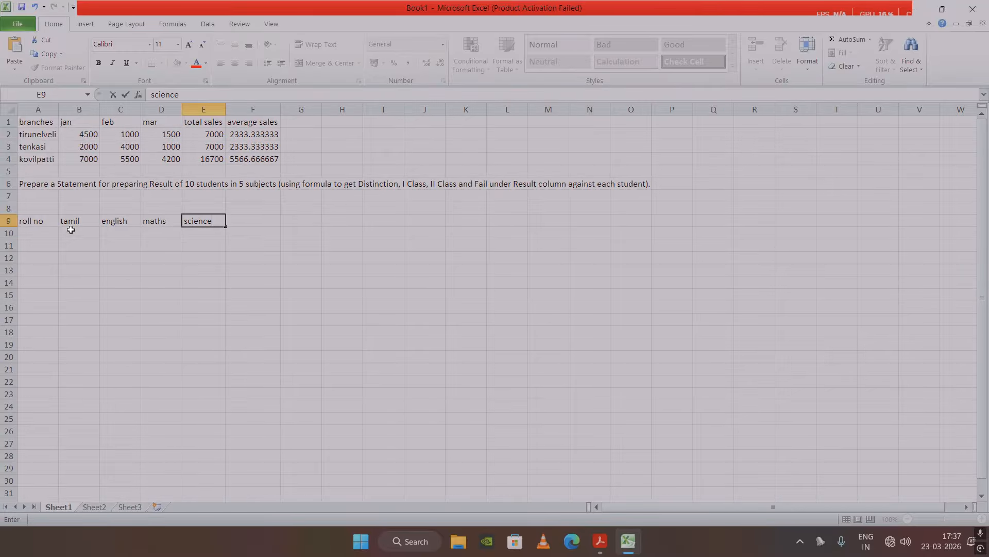
key("Tab")
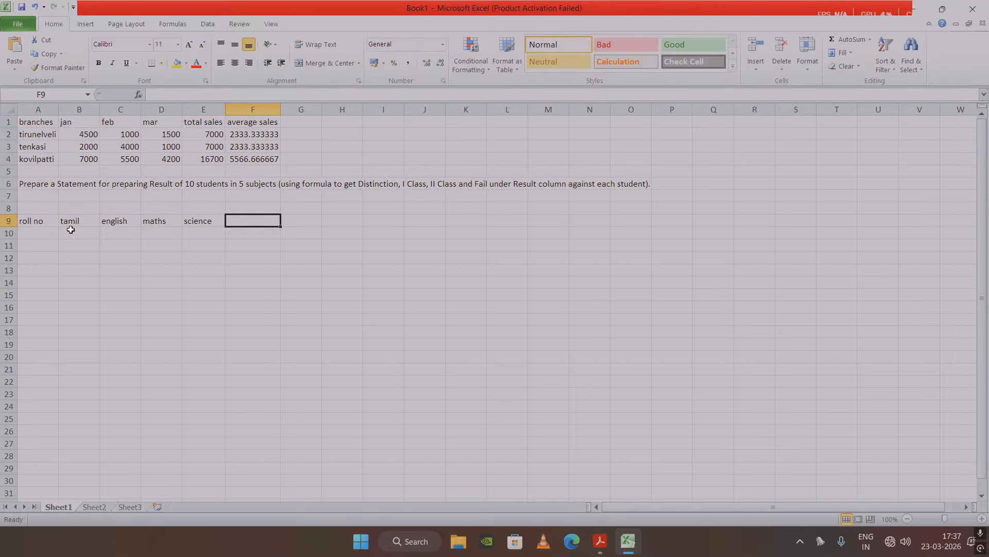
Enter the headings social, average and result in F9, G9 and H9
type("social")
key("Tab")
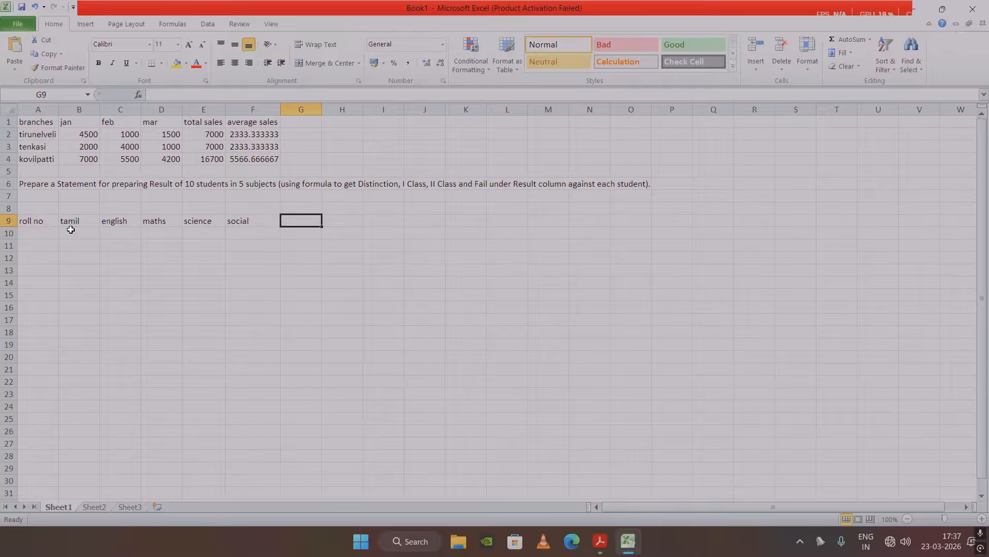
type("average")
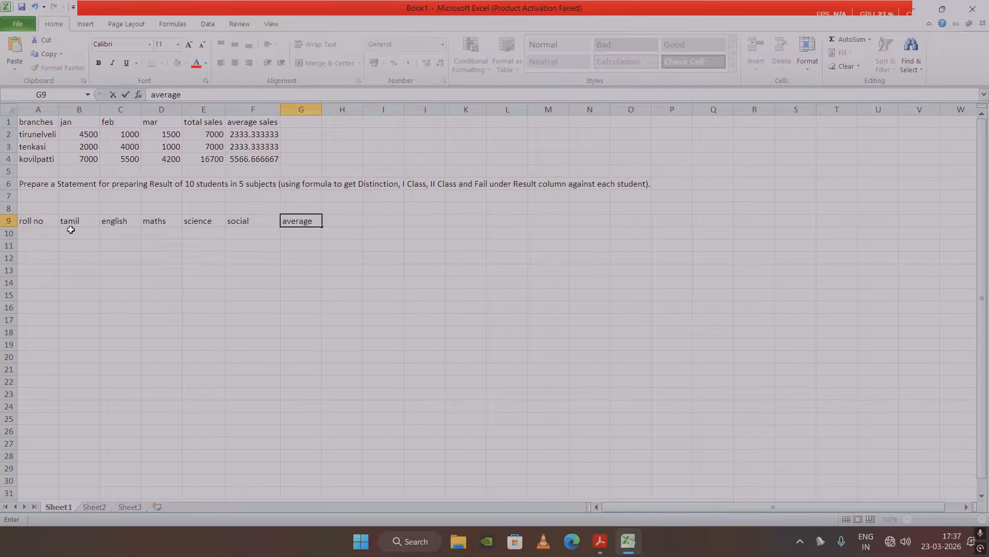
key("Tab")
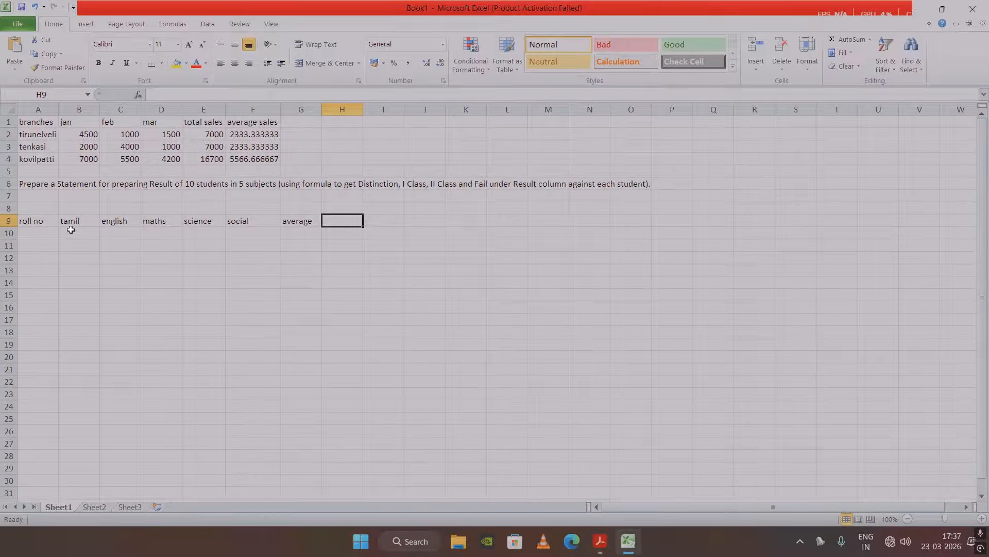
type("result")
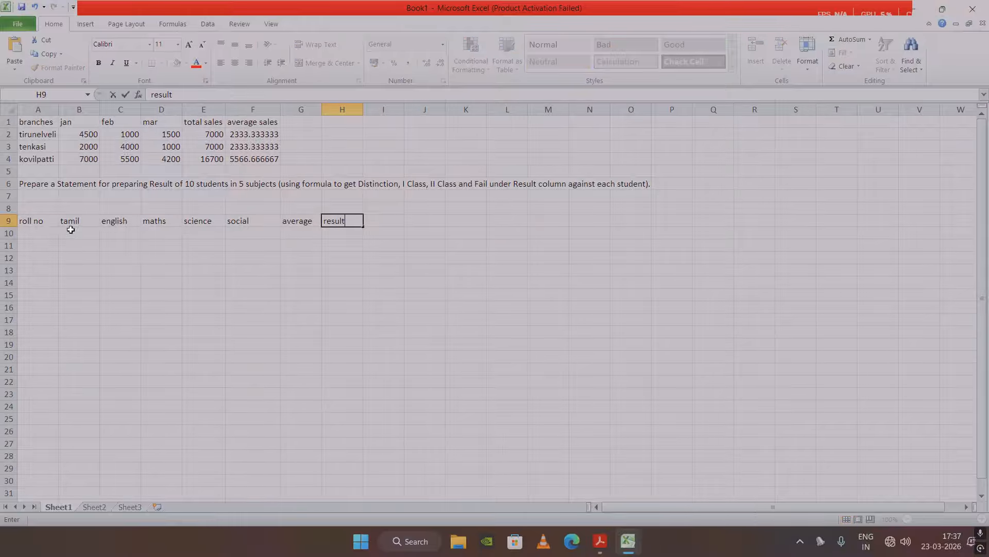
key("Return")
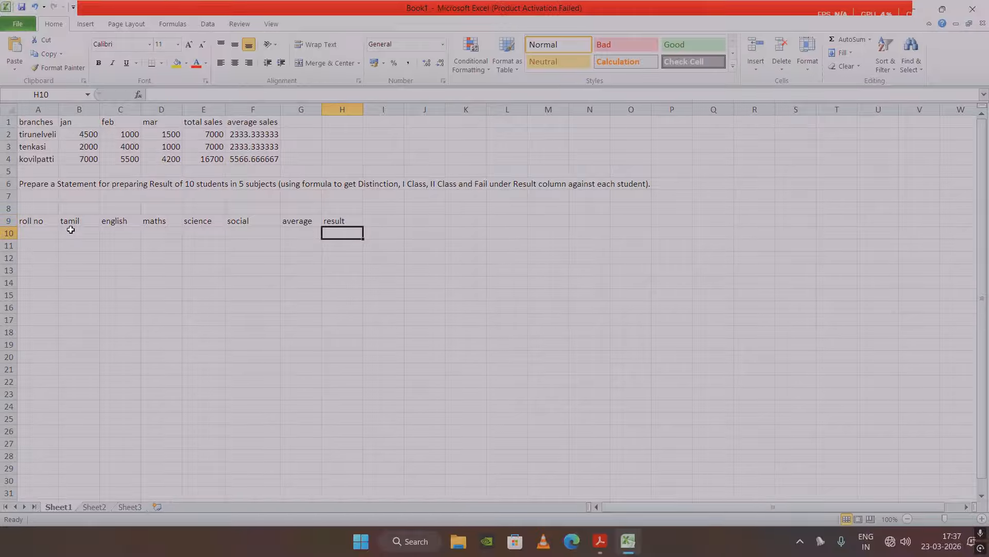
Enter the roll numbers 1 and 2 in A10 and A11
key("Left")
key("Left")
key("Left")
key("Left")
key("Left")
key("Left")
key("Left")
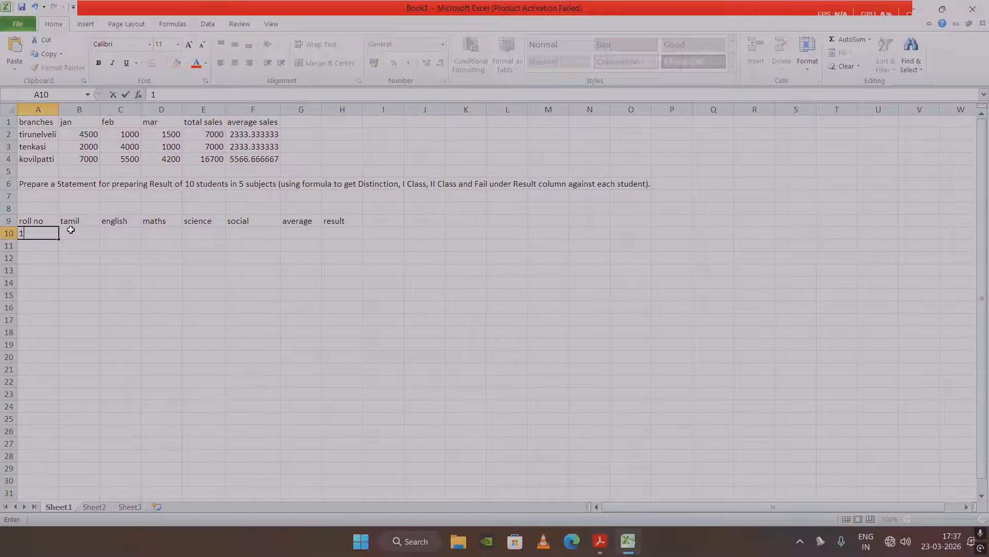
type("1")
key("Return")
type("2")
key("ctrl+Return")
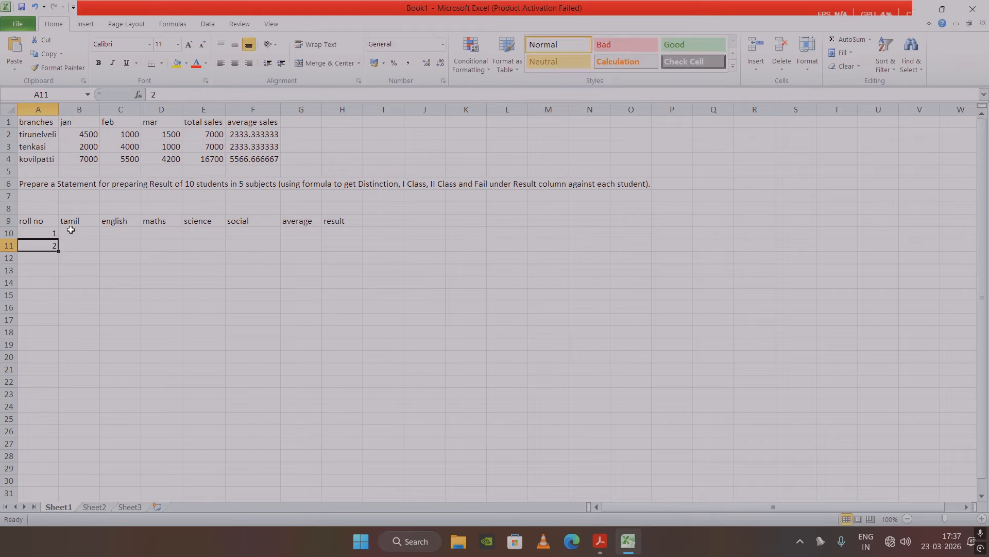
Enter the roll number 12ur01 in A10 and fill the series down to A19
left_click(46, 230)
double_click(46, 235)
type("2yur")
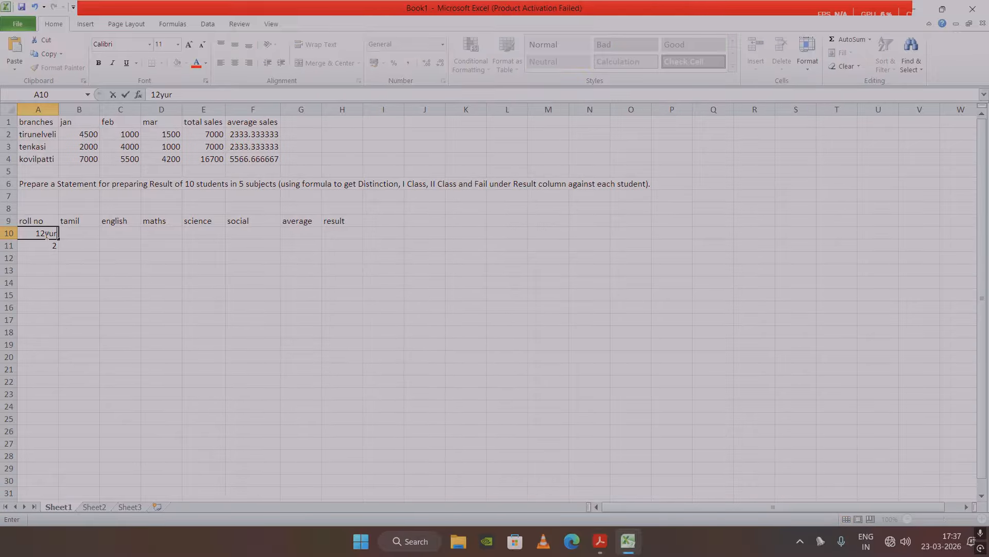
key("BackSpace")
key("BackSpace")
type("ur01")
left_click(57, 246)
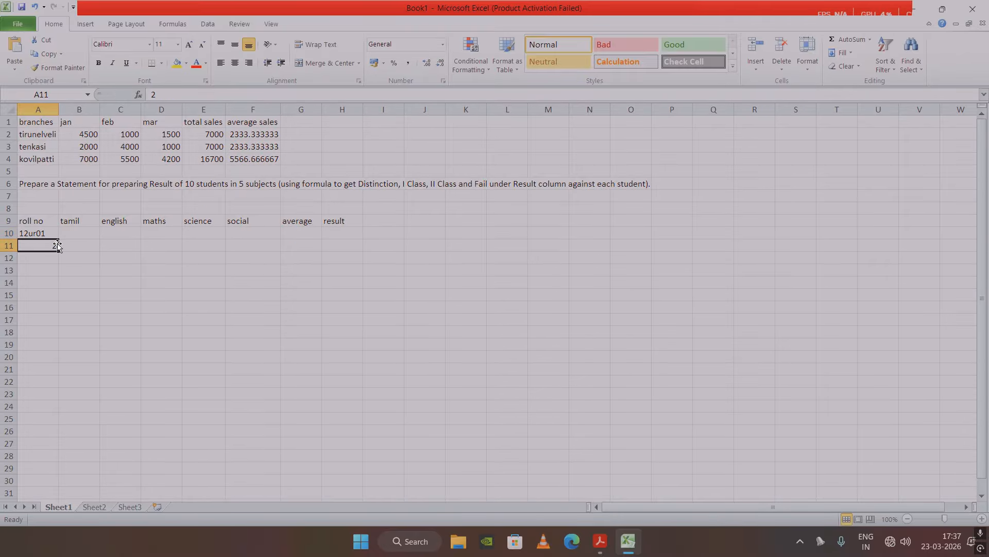
left_click(54, 236)
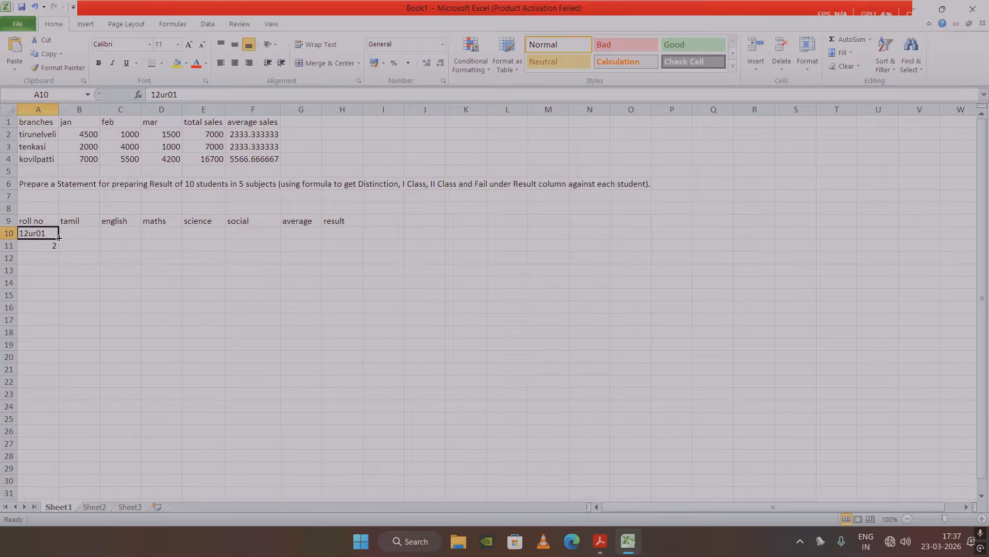
left_click_drag(59, 238, 54, 351)
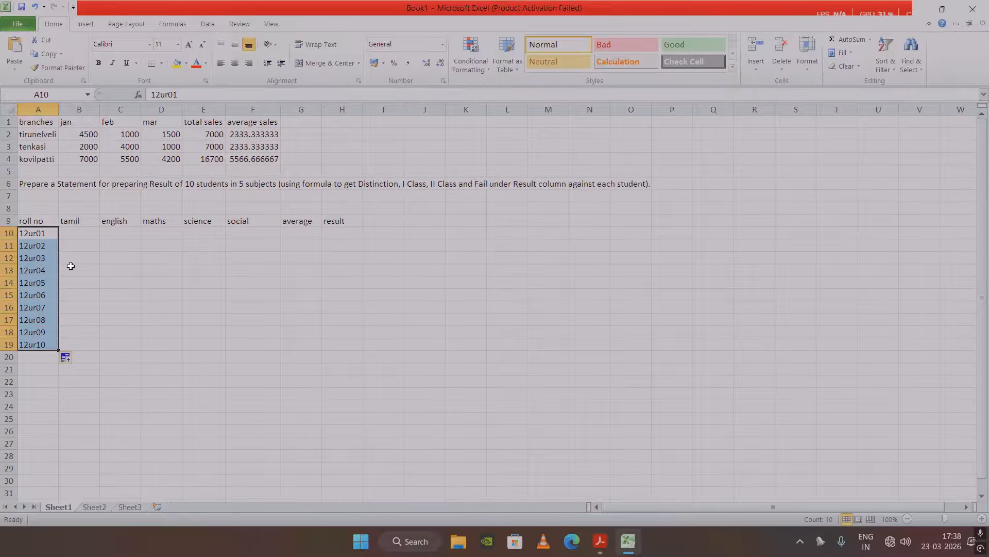
Enter the formula =RANDBETWEEN(34,100) in B10 to generate a random tamil mark for the first student
left_click(76, 232)
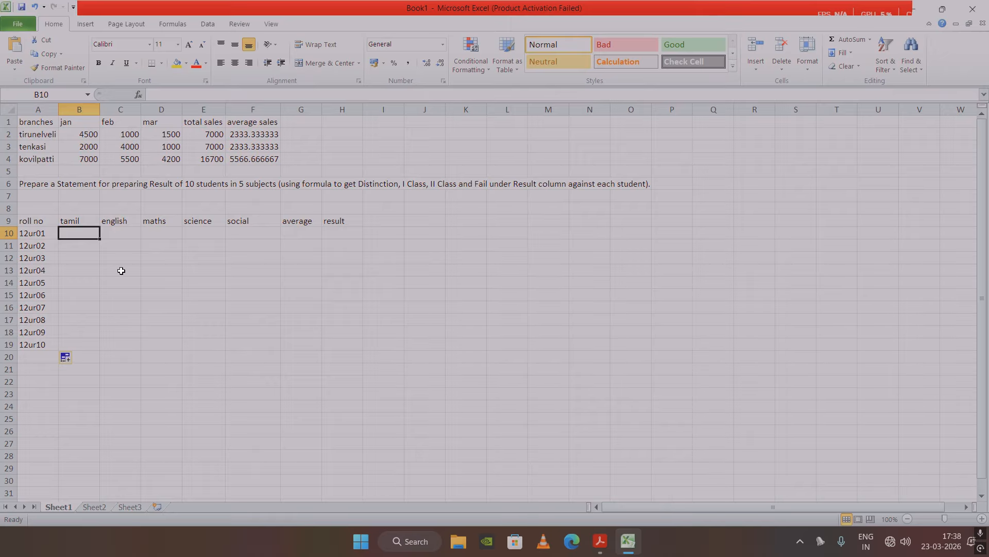
type("=")
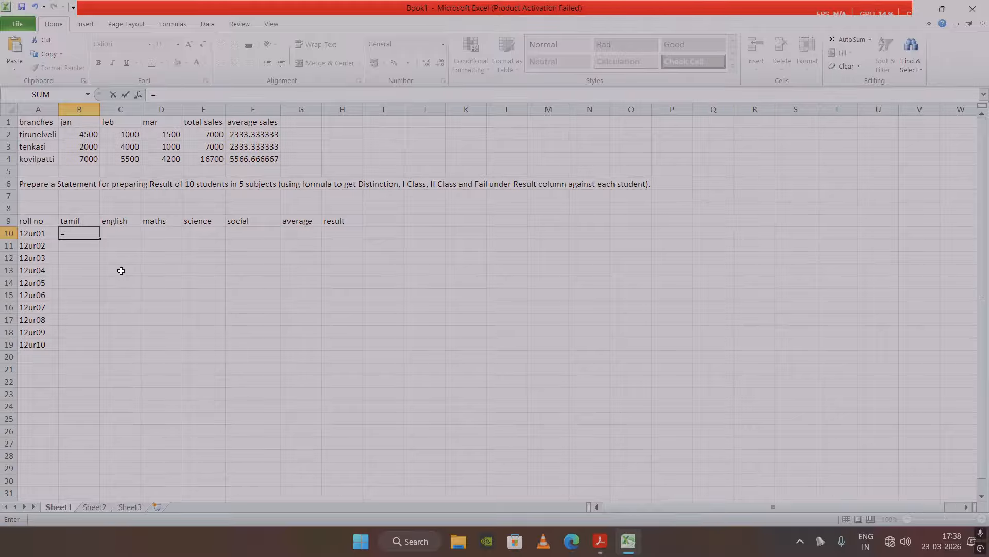
type("randbe")
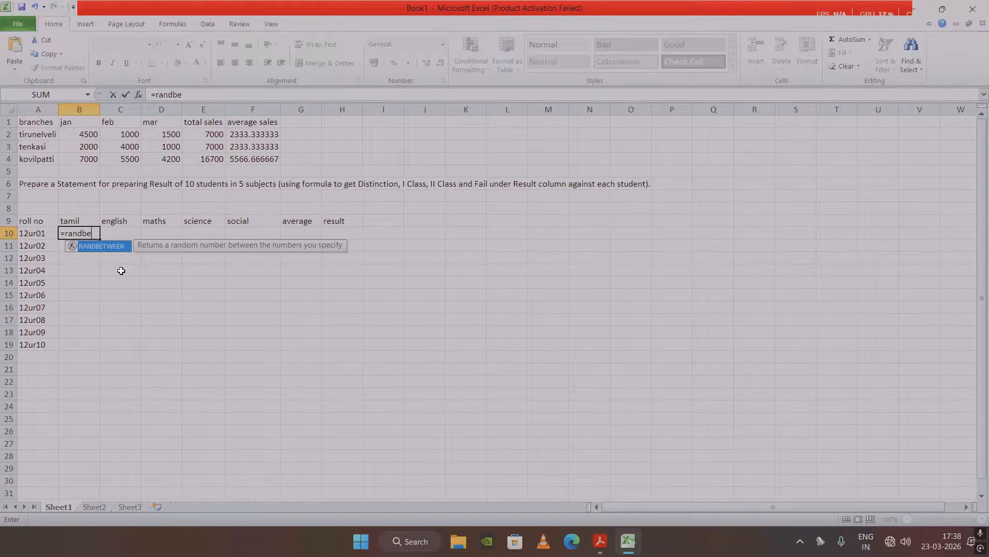
key("Tab")
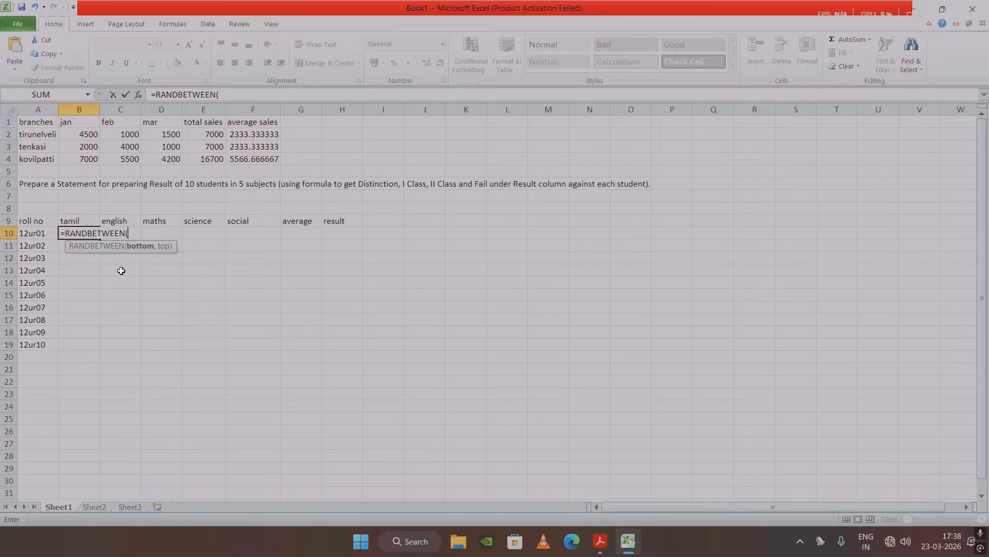
type("4,100")
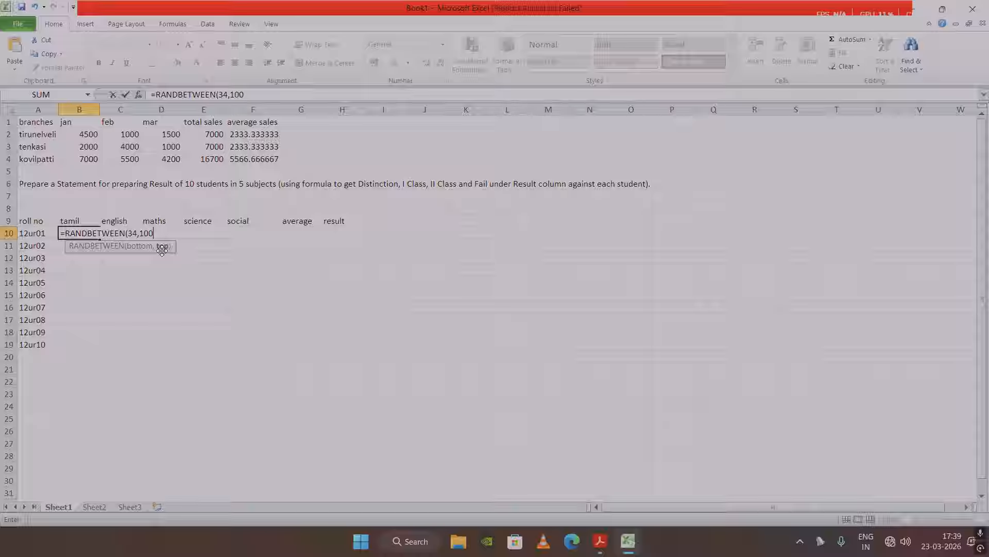
key("Return")
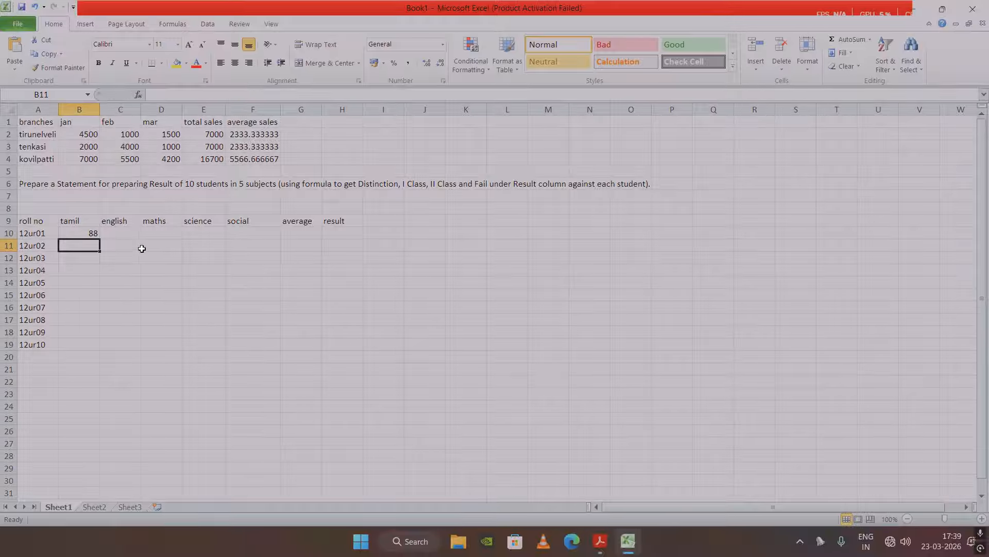
Fill the random mark formula from B10 down to B19 and across all five subjects to column F
left_click(88, 236)
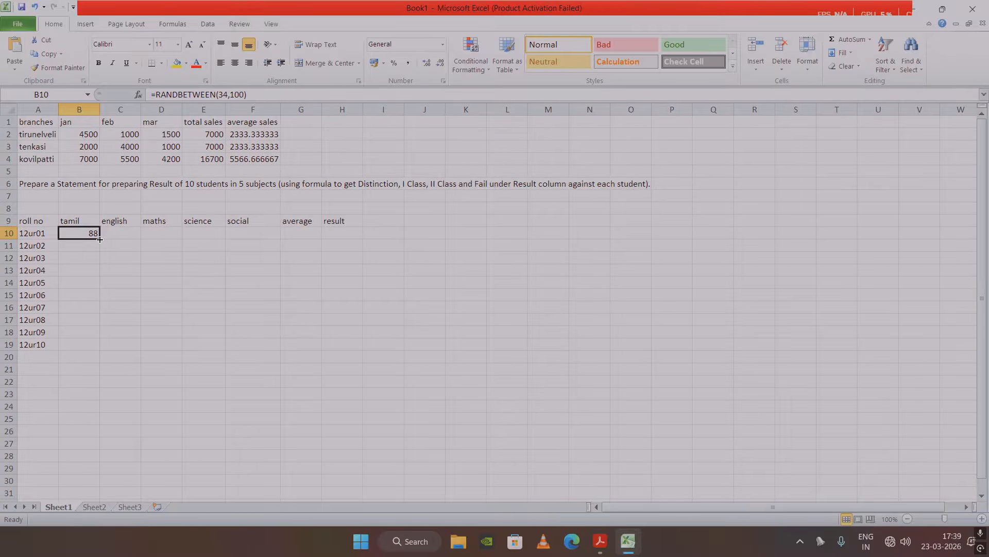
left_click_drag(100, 239, 101, 351)
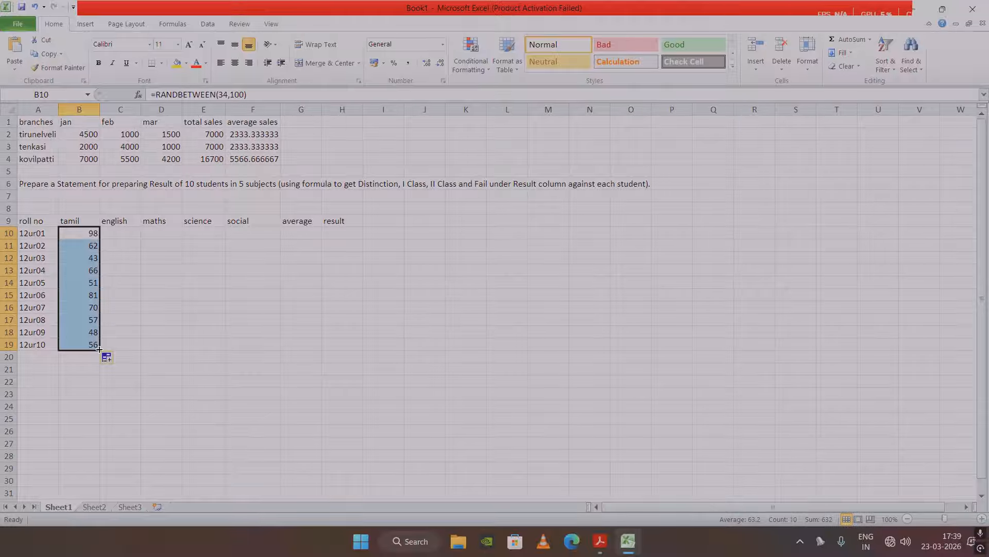
left_click_drag(99, 350, 253, 335)
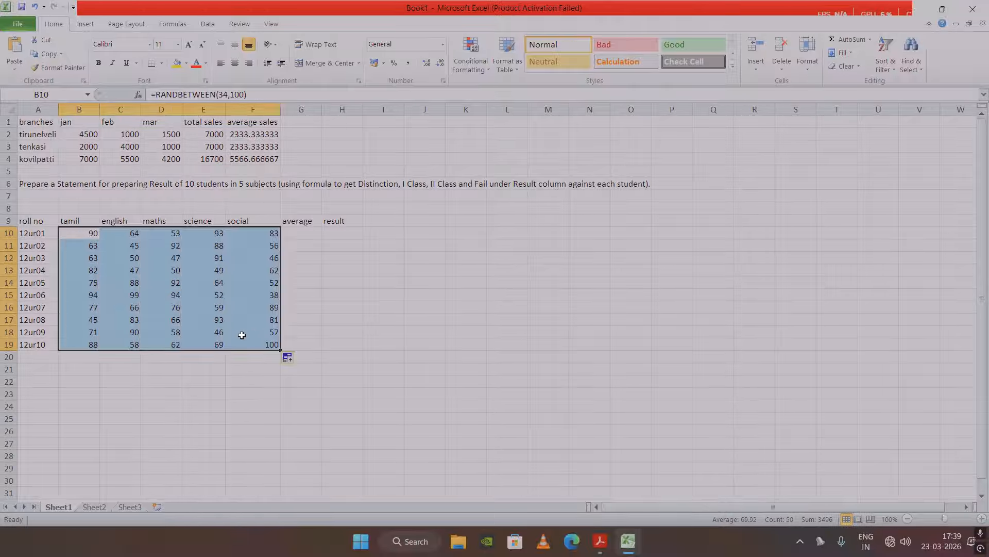
Copy the marks in B10:F19 and paste them back in place as values only, replacing the random formulas
left_click(137, 290)
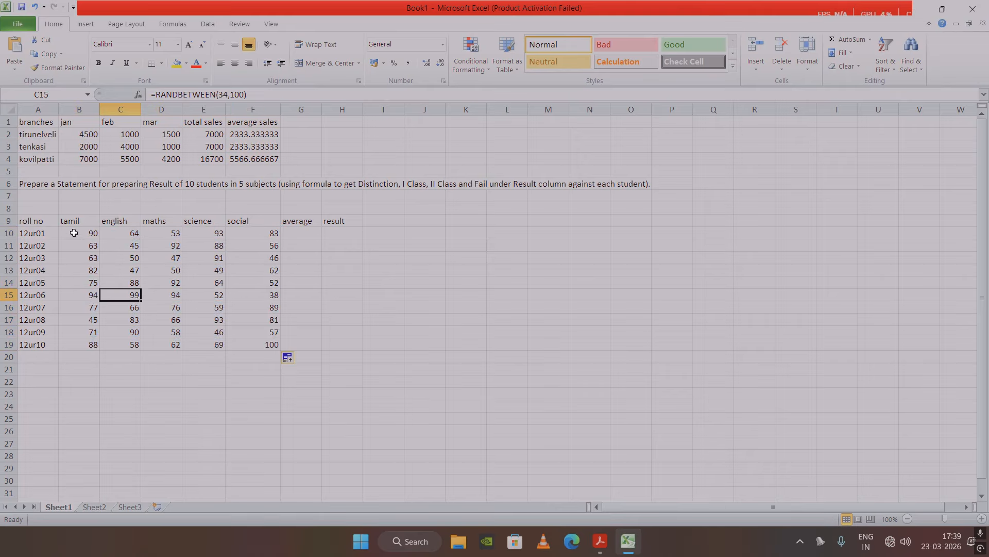
left_click_drag(73, 233, 252, 343)
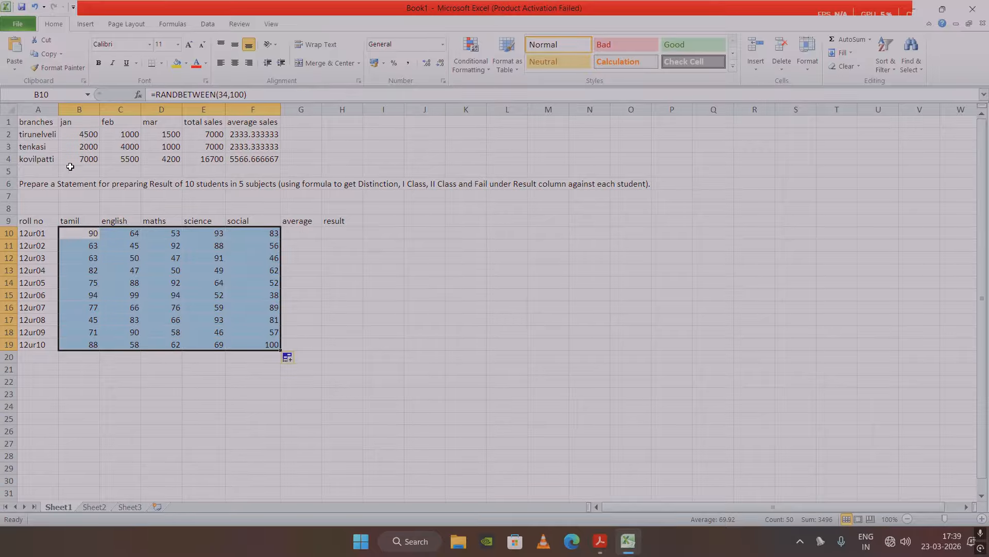
left_click(45, 55)
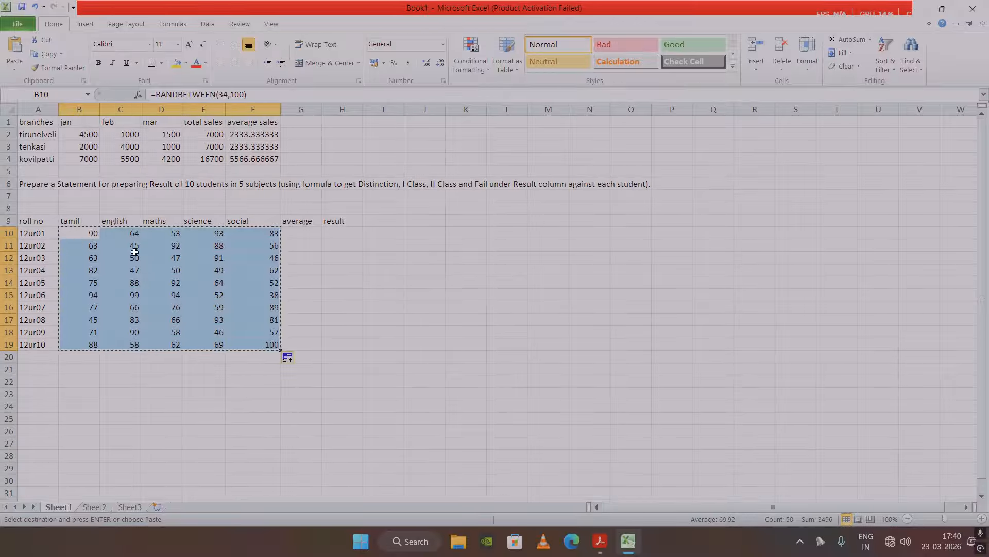
left_click(17, 66)
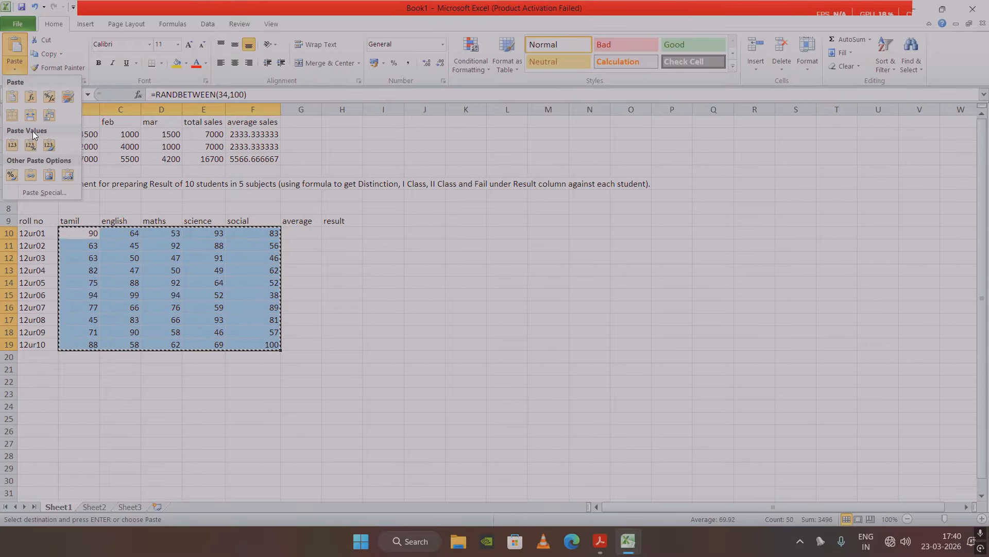
left_click(13, 150)
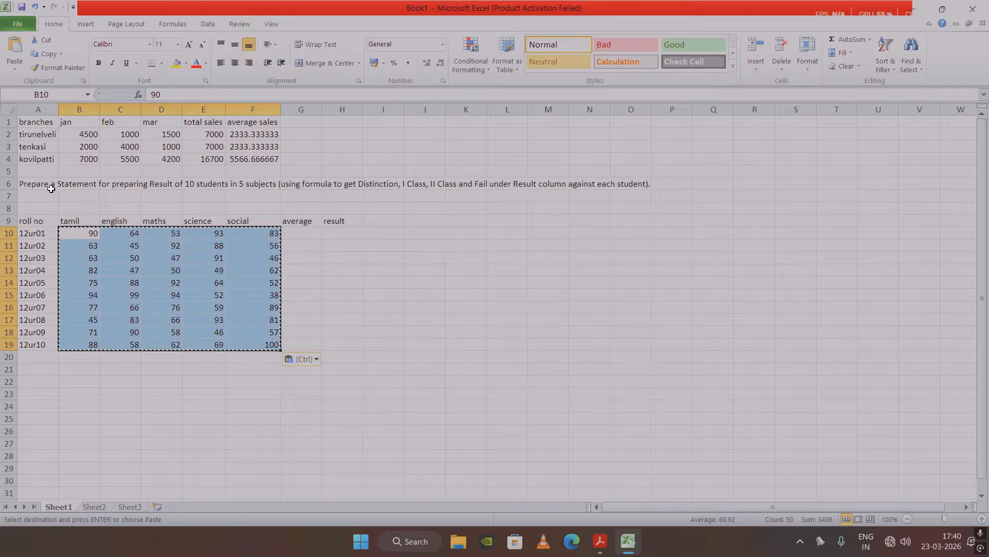
left_click(81, 231)
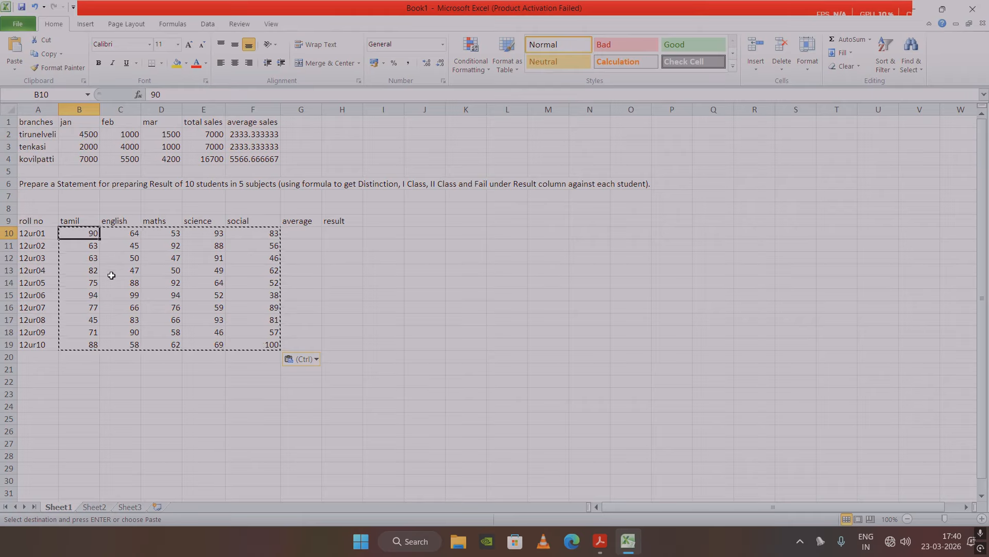
key("Escape")
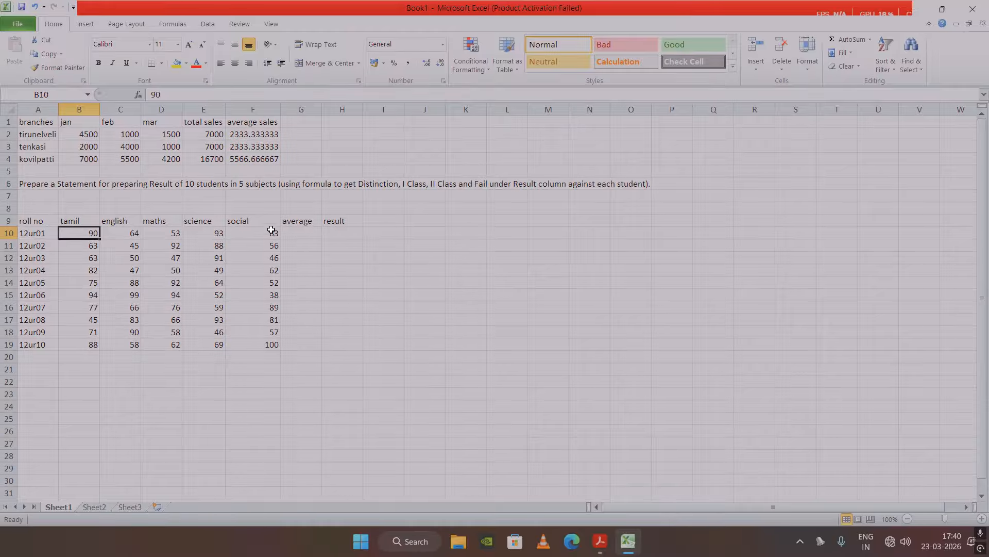
left_click(314, 234)
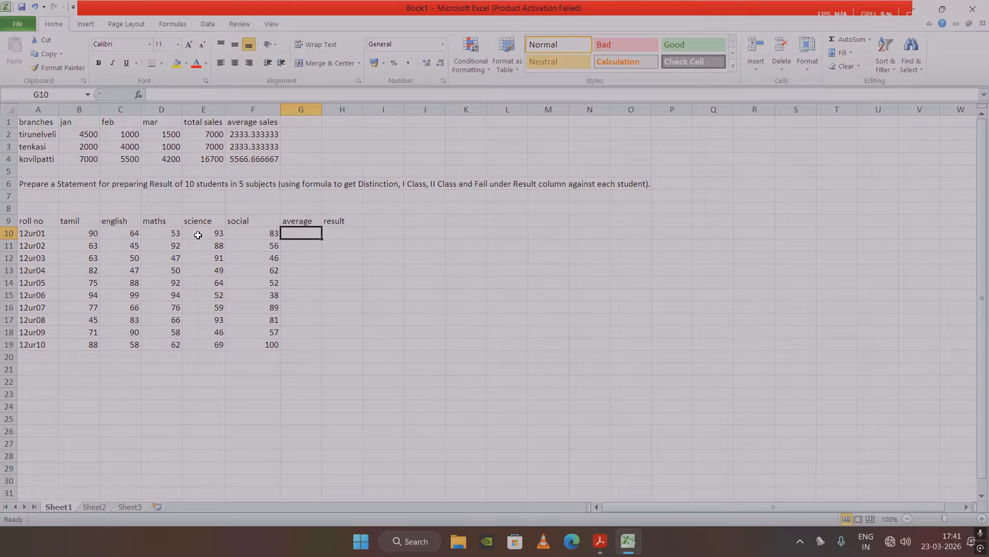
left_click(72, 233)
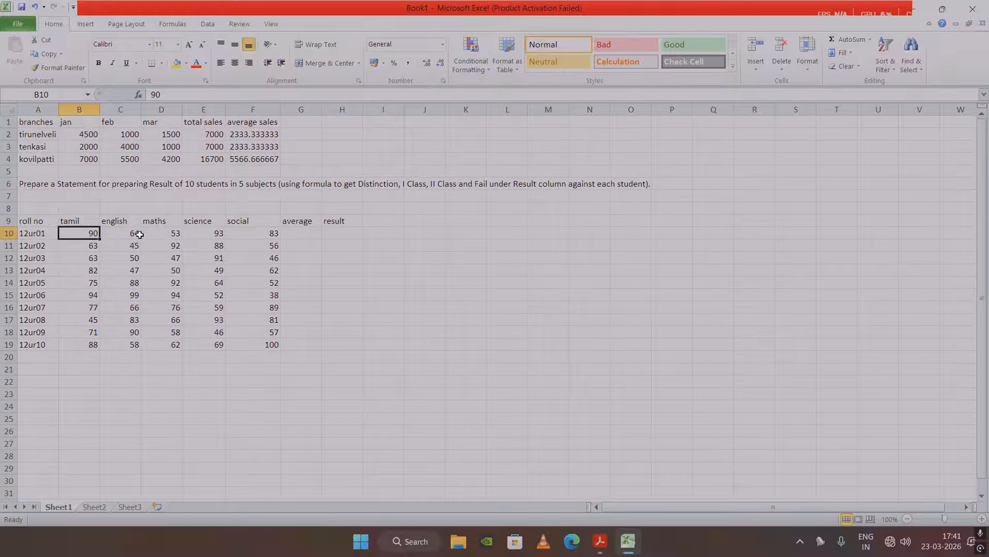
left_click(89, 246)
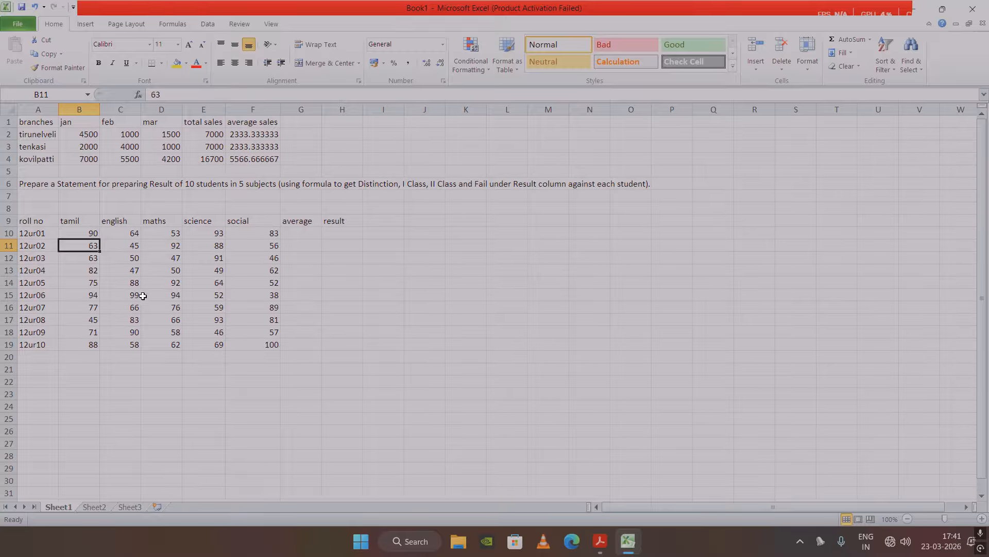
Set the english mark of roll number 12ur04 in C13 to 33
left_click(131, 273)
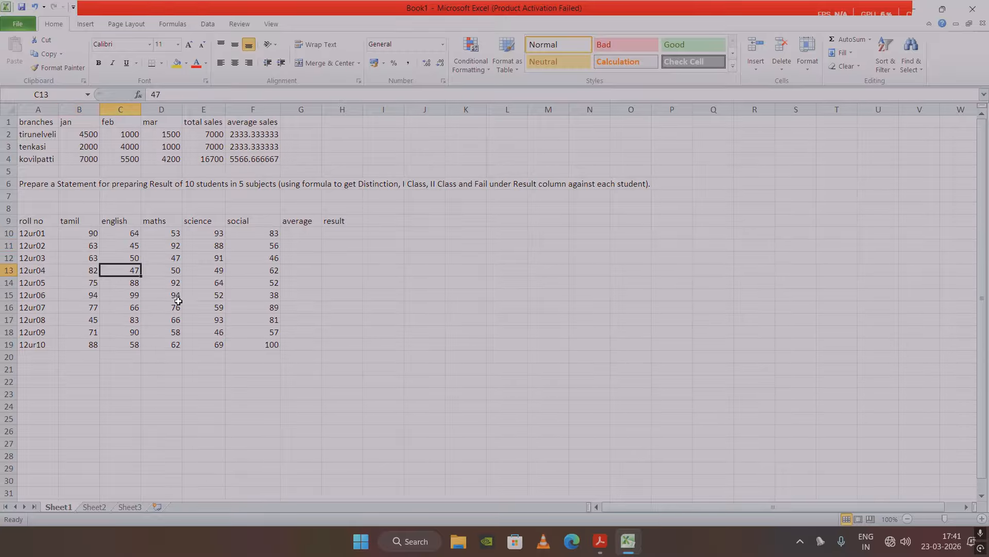
type("3")
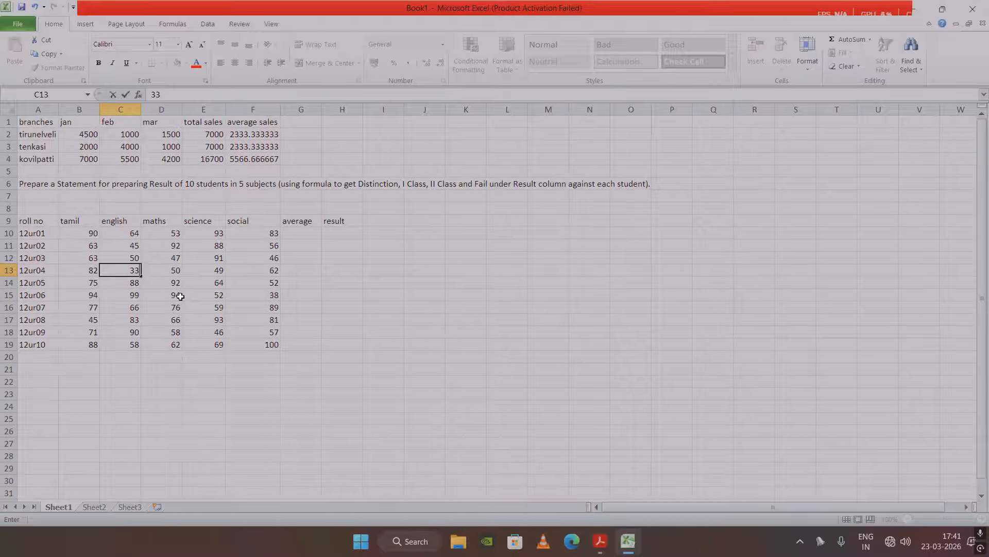
type("3")
key("Return")
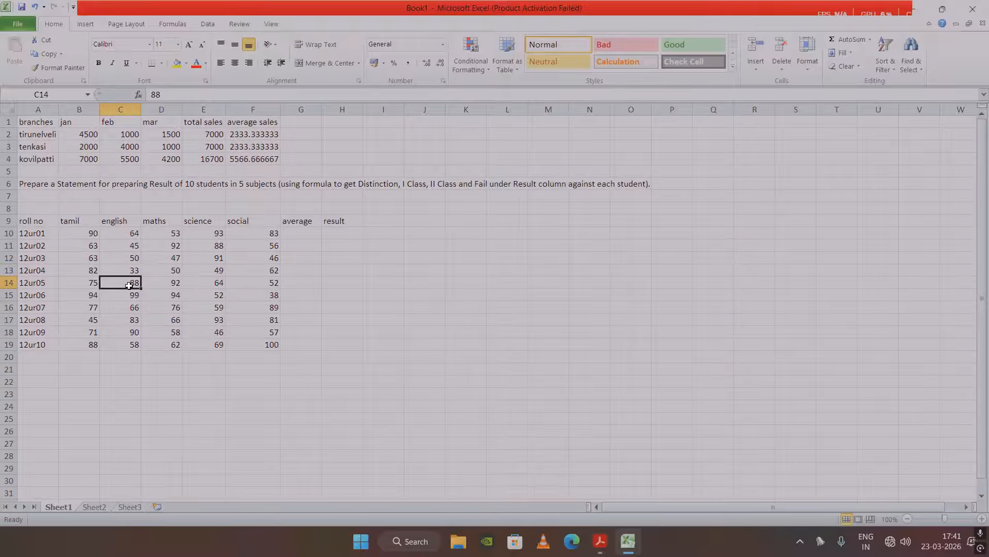
left_click(133, 322)
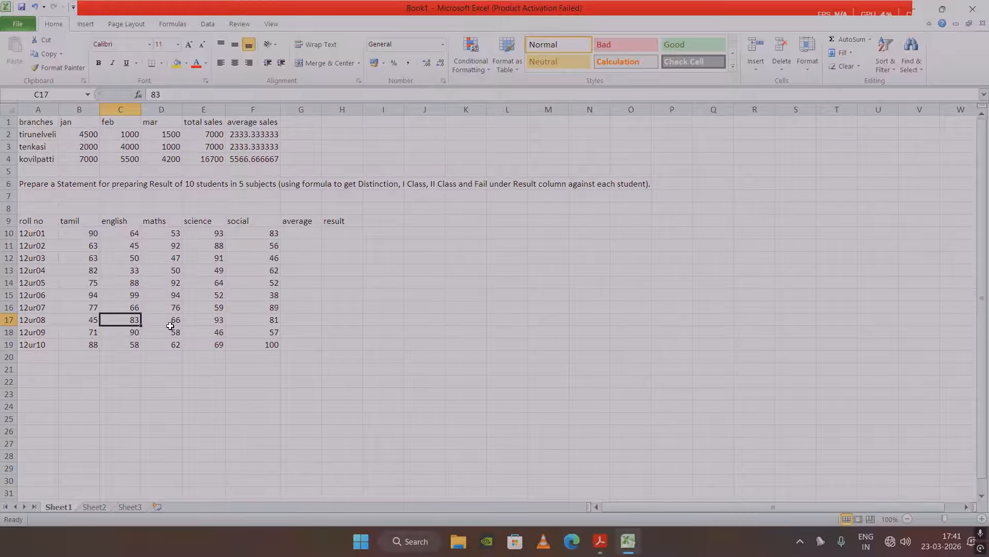
type("38")
key("BackSpace")
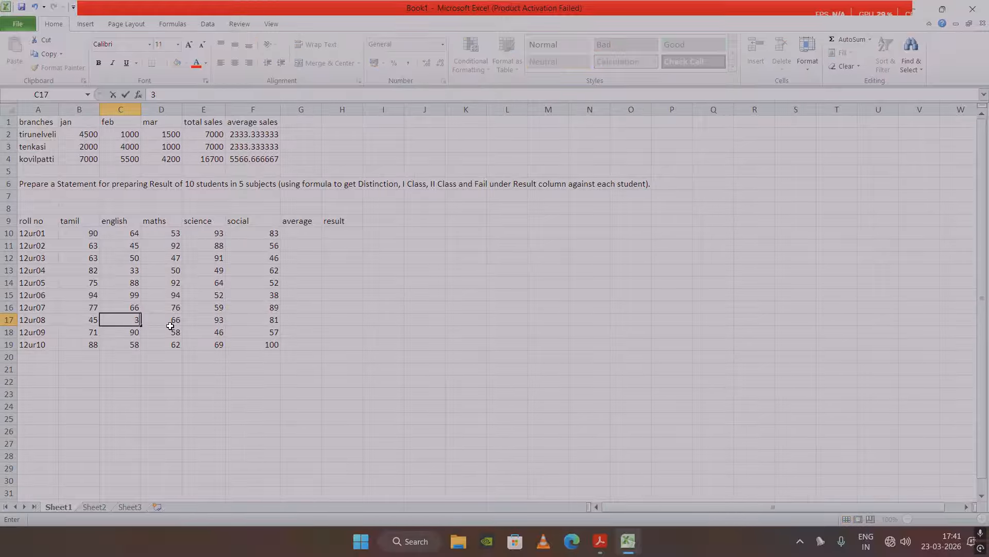
type("4")
key("Return")
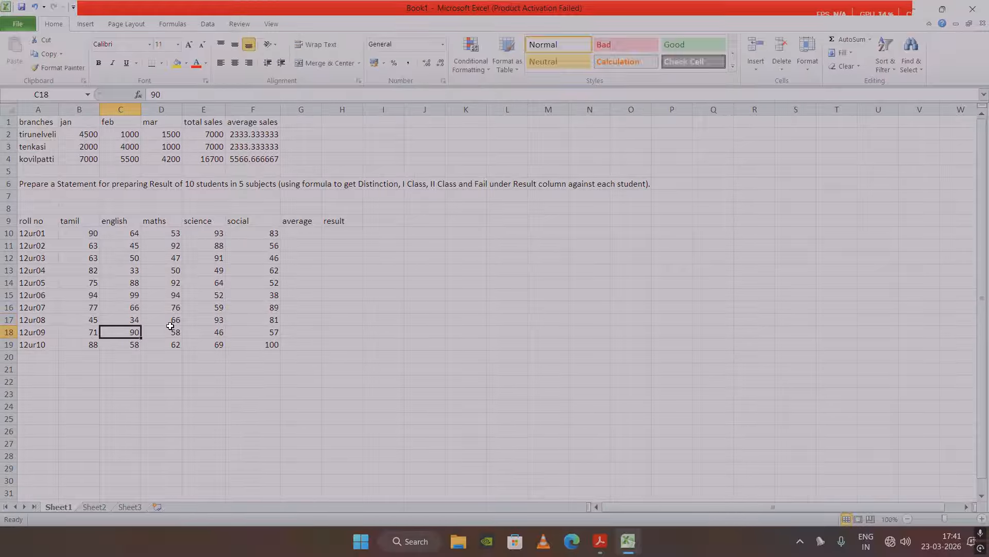
left_click(136, 271)
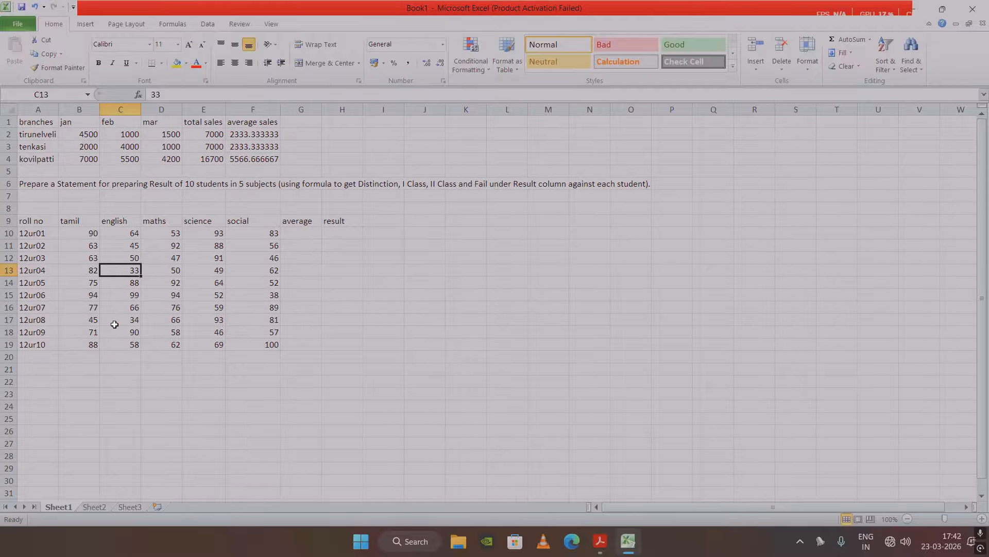
Begin an IF formula in G10 whose logical test starts with MIN(B10:F10)
left_click(298, 234)
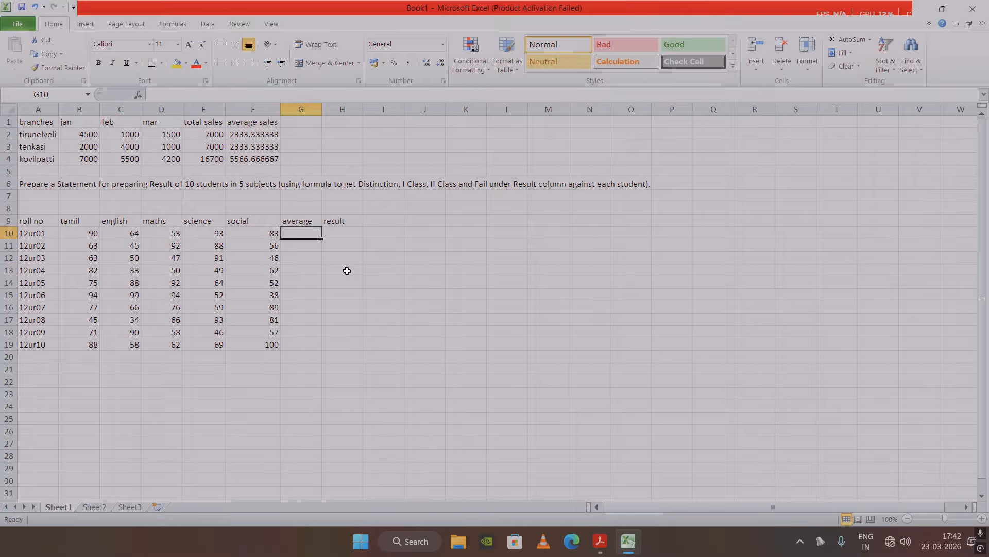
type("=if")
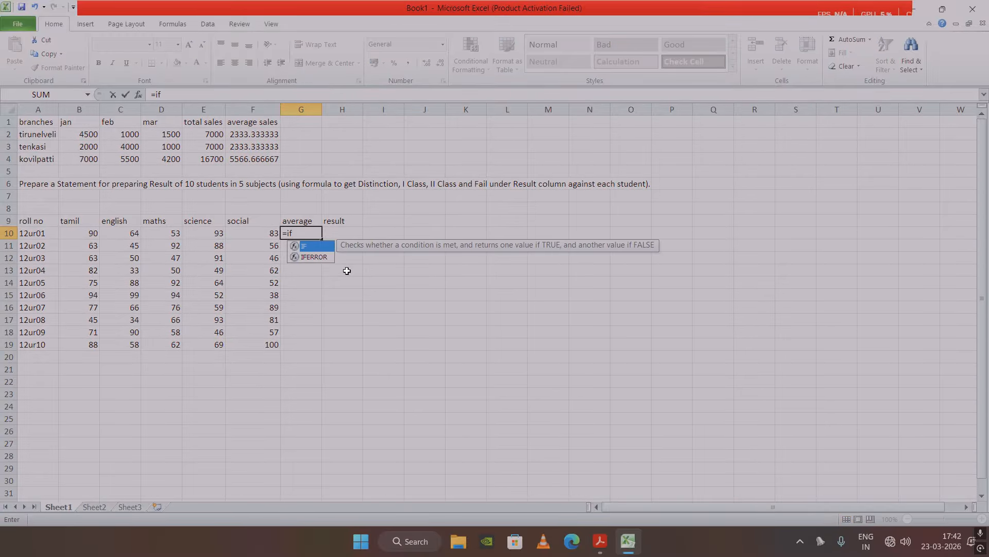
key("Tab")
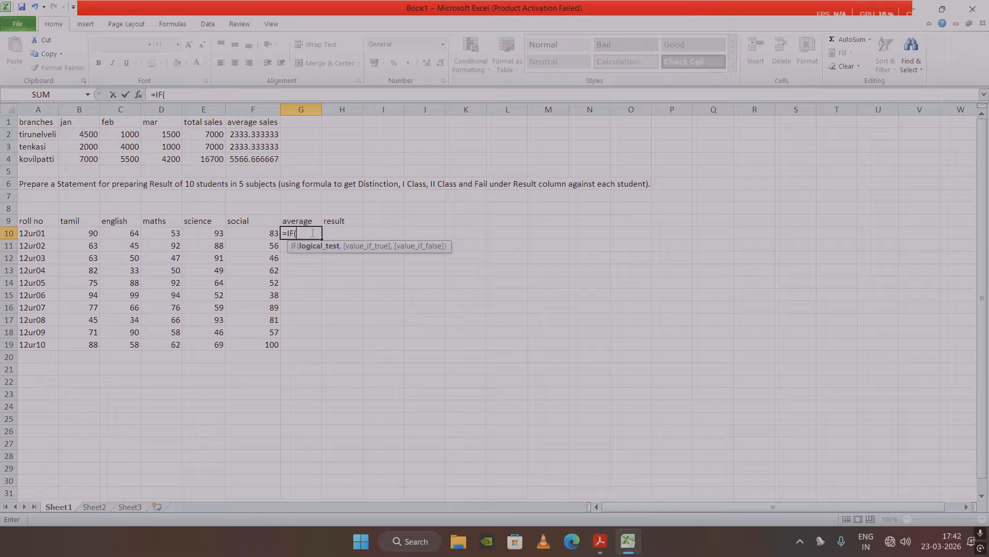
type("min")
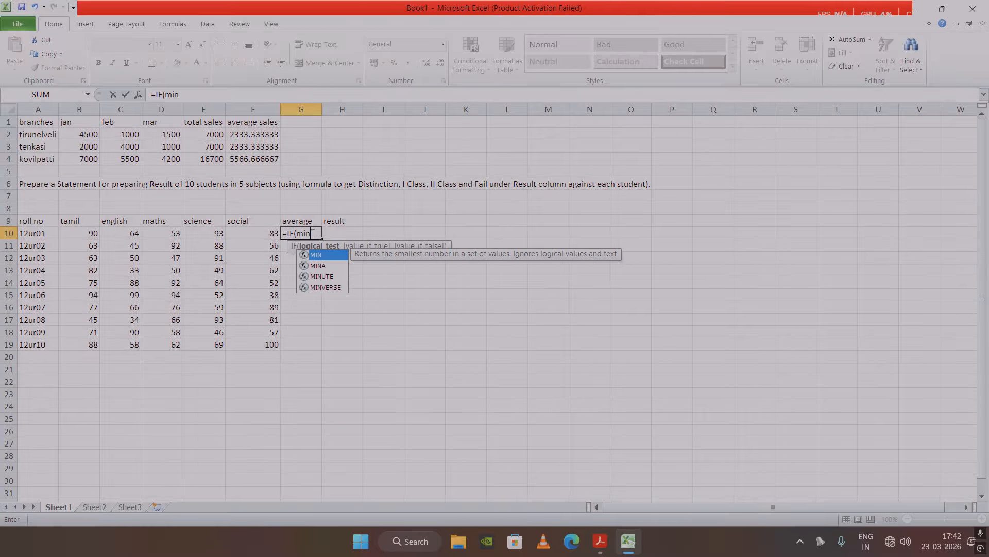
key("Tab")
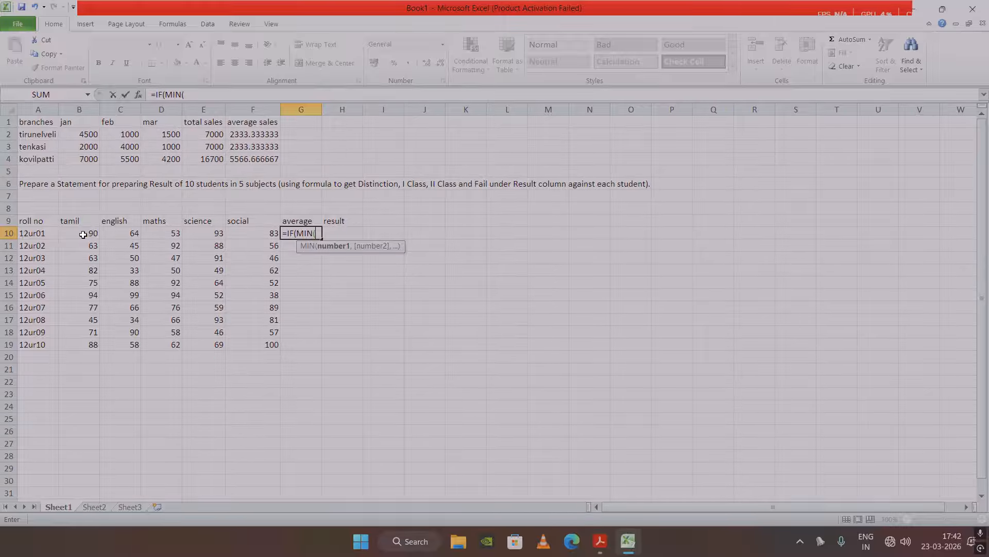
left_click_drag(82, 233, 256, 235)
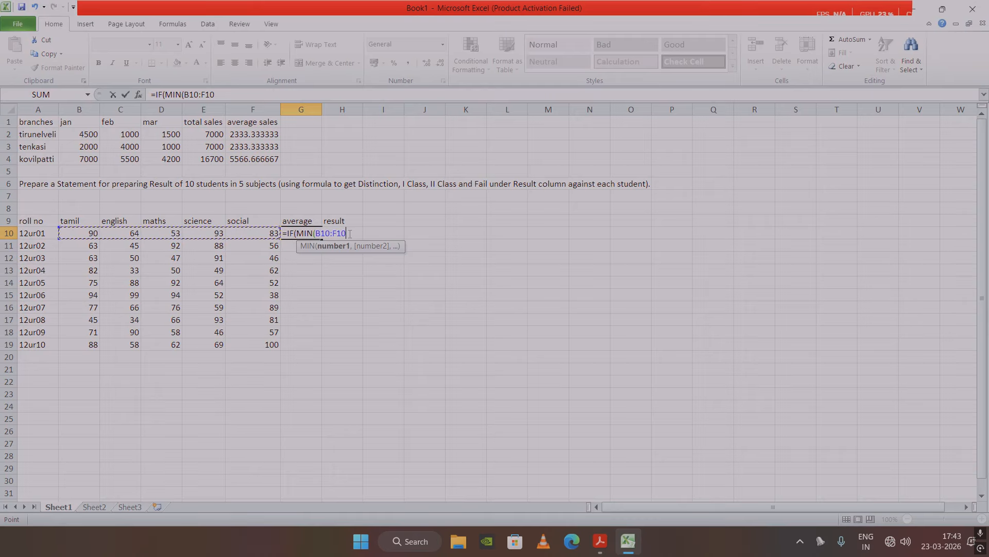
type(")")
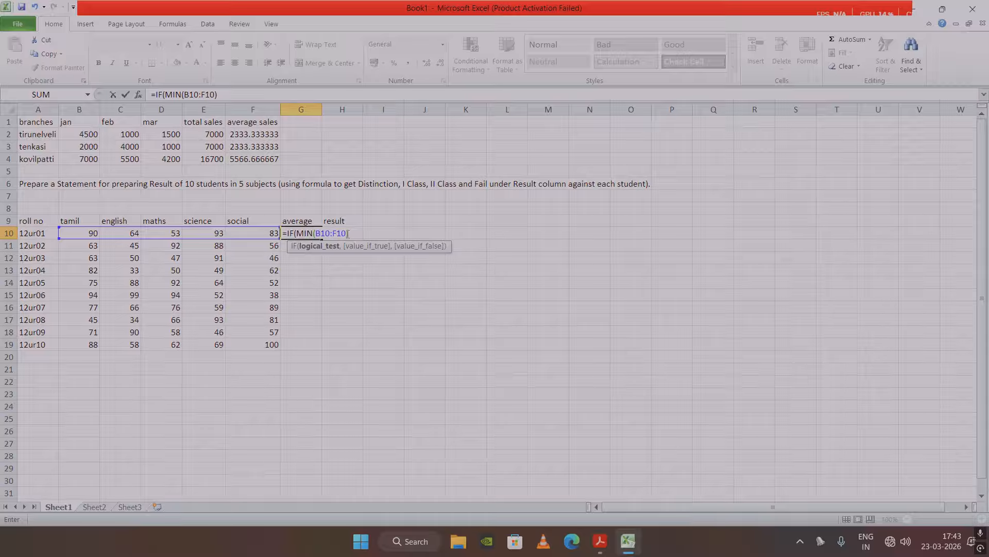
Preview the value of the MIN(B10:F10) part inside the G10 formula, keeping the function in place
left_click_drag(351, 233, 300, 235)
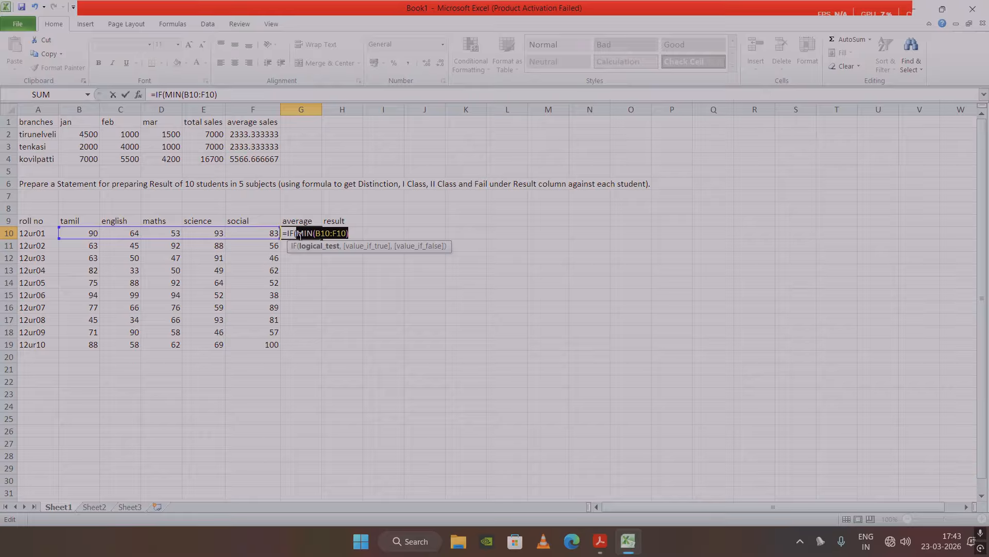
key("F9")
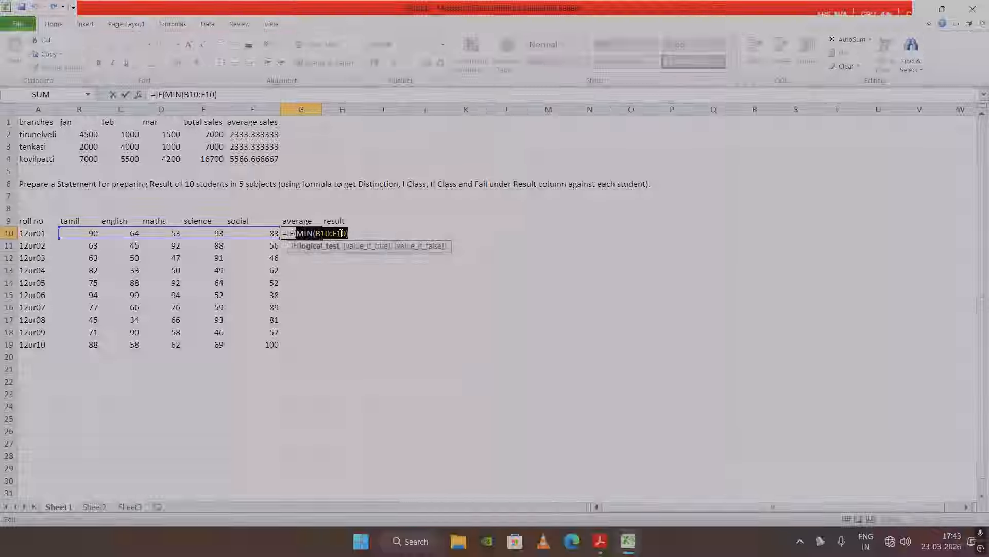
left_click(356, 233)
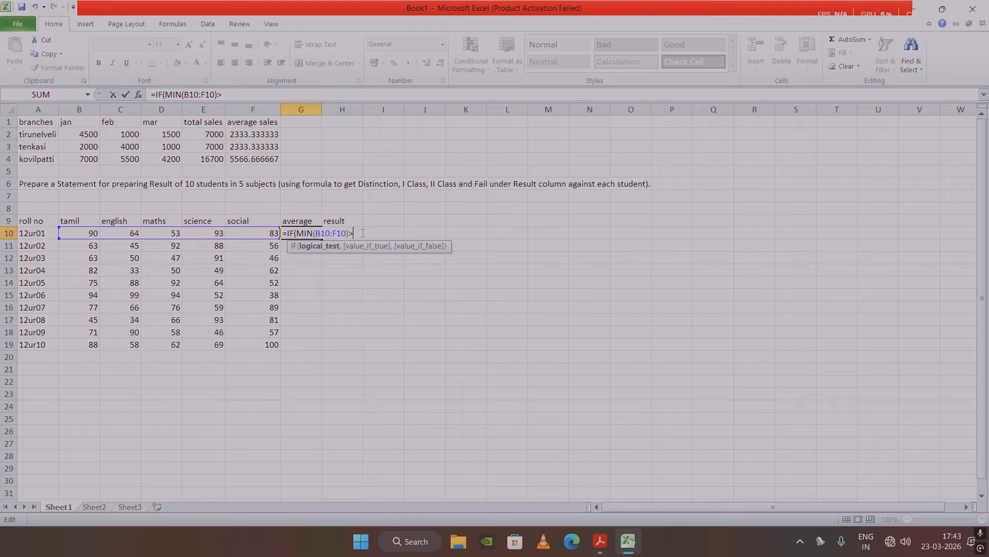
Complete the G10 formula as =IF(MIN(B10:F10)>34,AVERAGE(B10:F10),"fail") and commit it
type("34")
type(",")
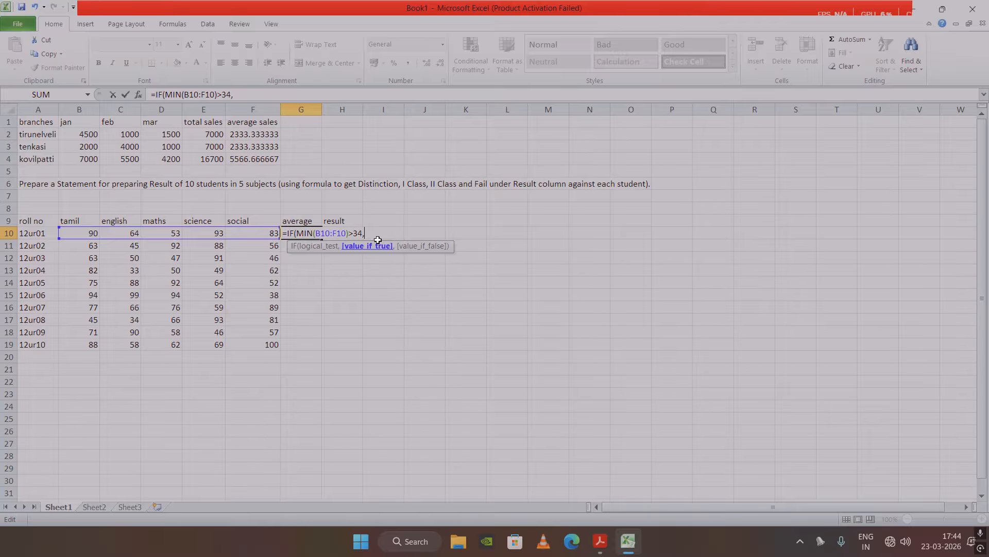
type("avera")
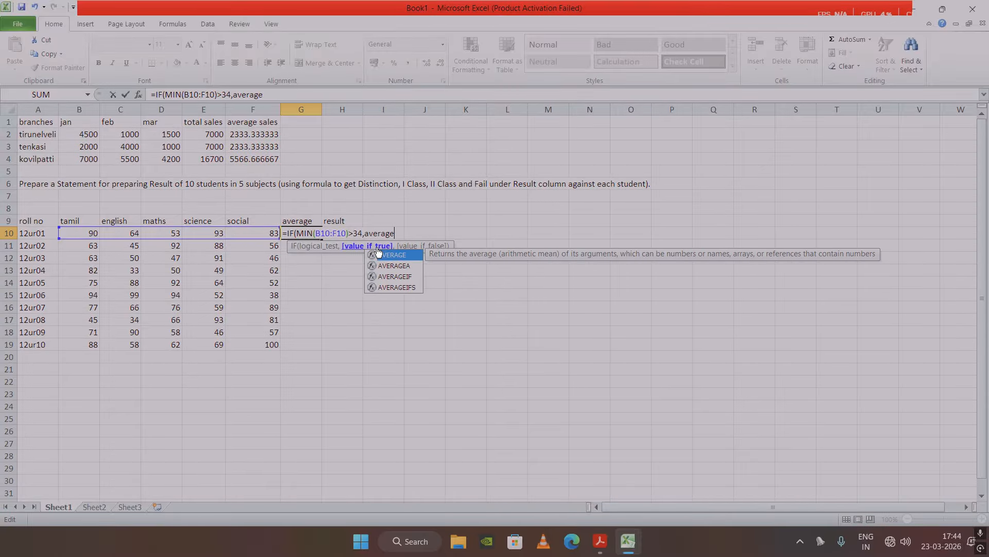
type("ge")
double_click(378, 253)
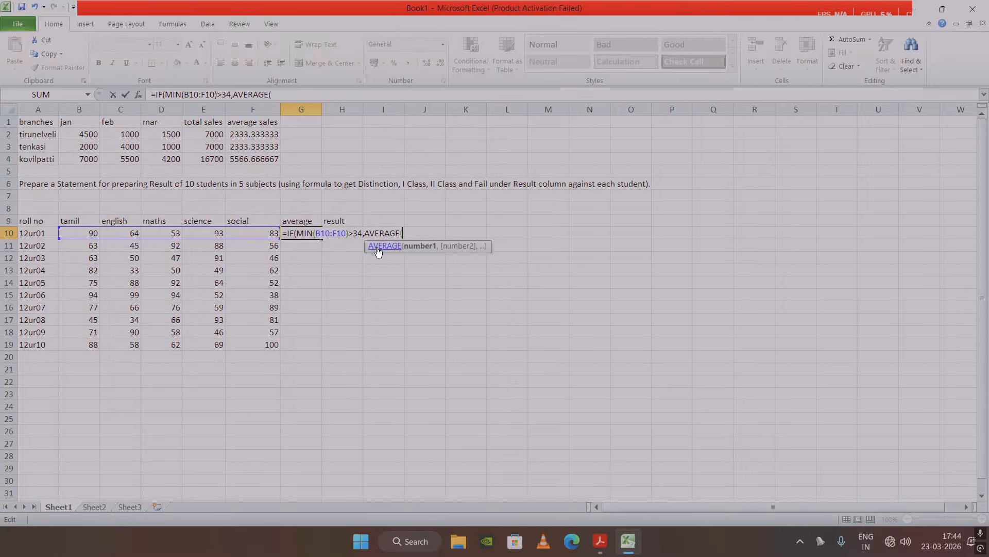
left_click(83, 234)
left_click_drag(83, 233, 231, 233)
type(")")
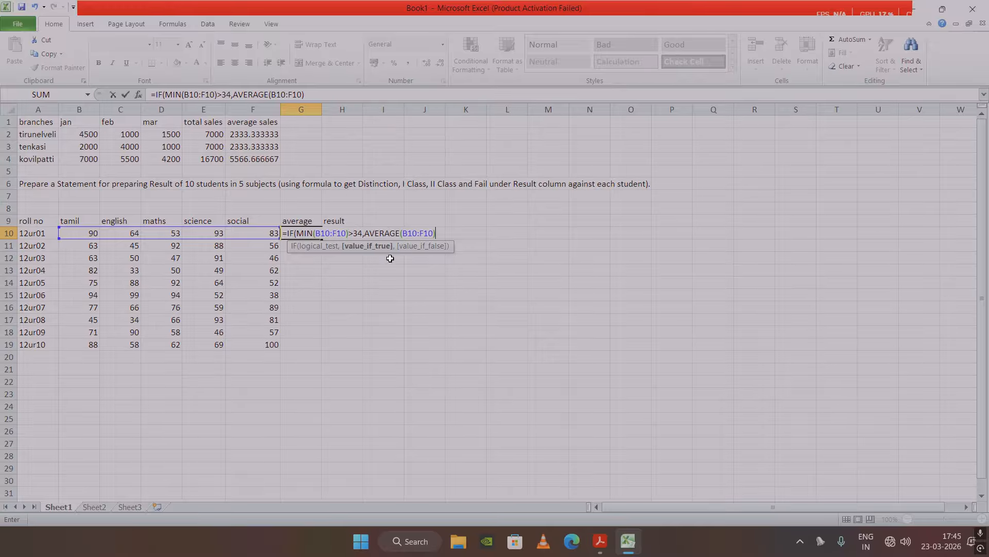
type(",")
type("fail")
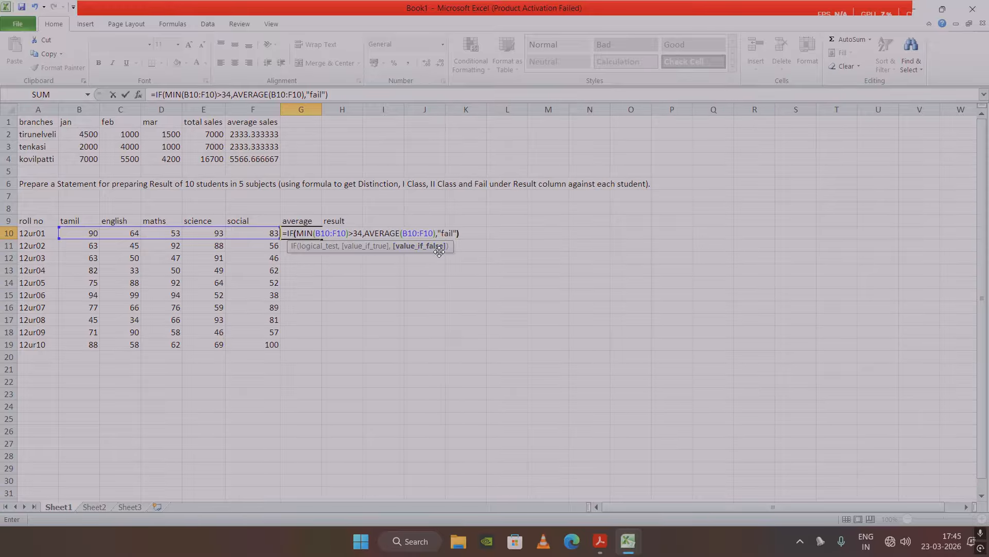
type(")")
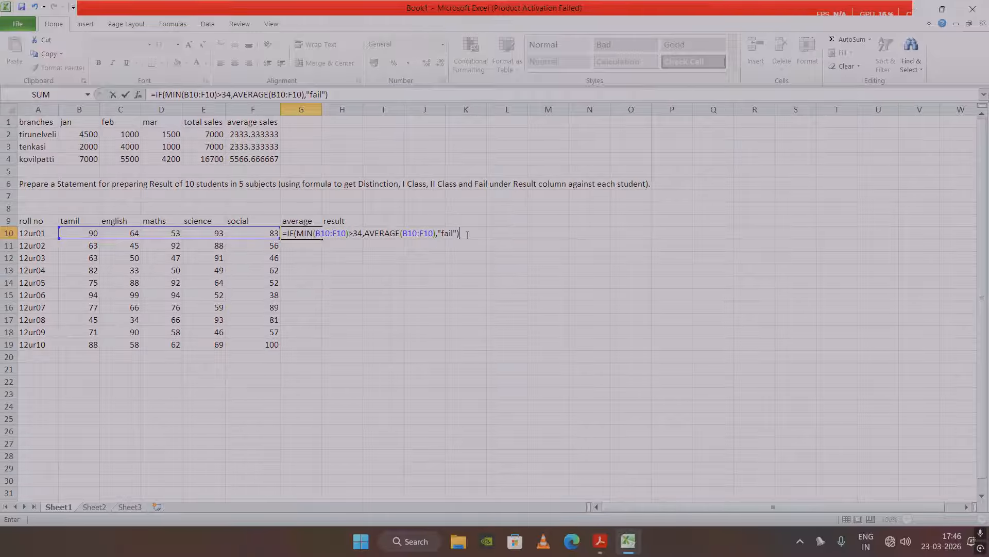
key("BackSpace")
key("Up")
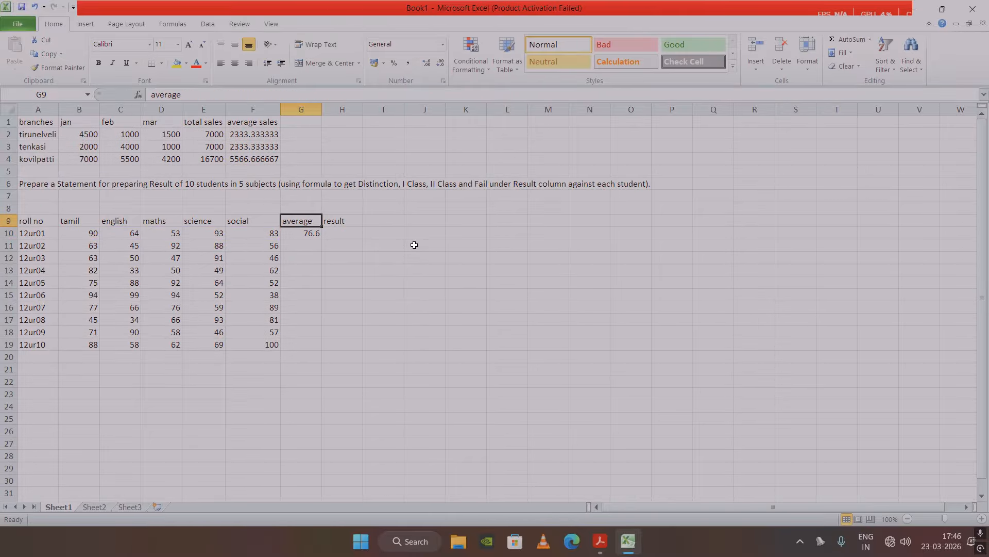
Review the average formula in G10 and fill it down to G19 for all ten students
left_click(294, 234)
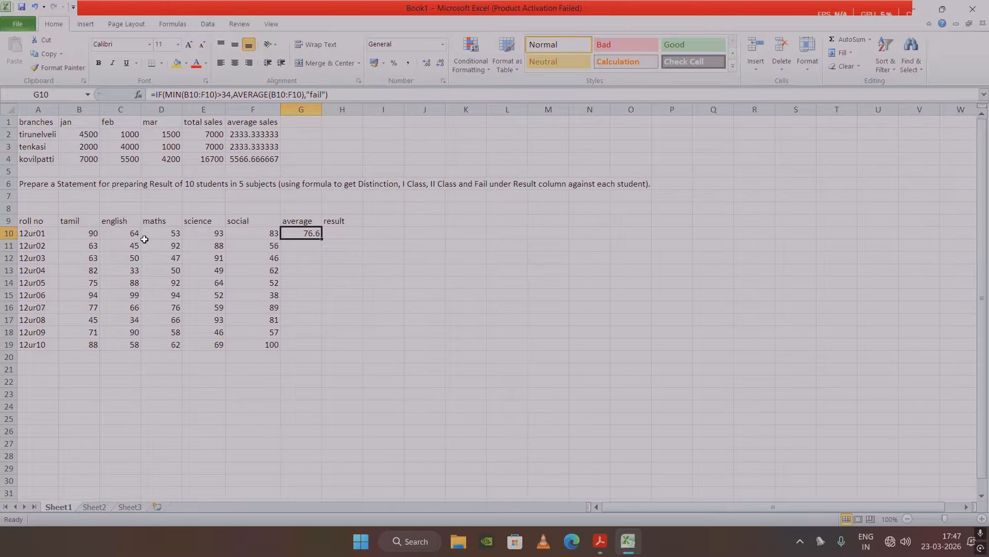
double_click(303, 234)
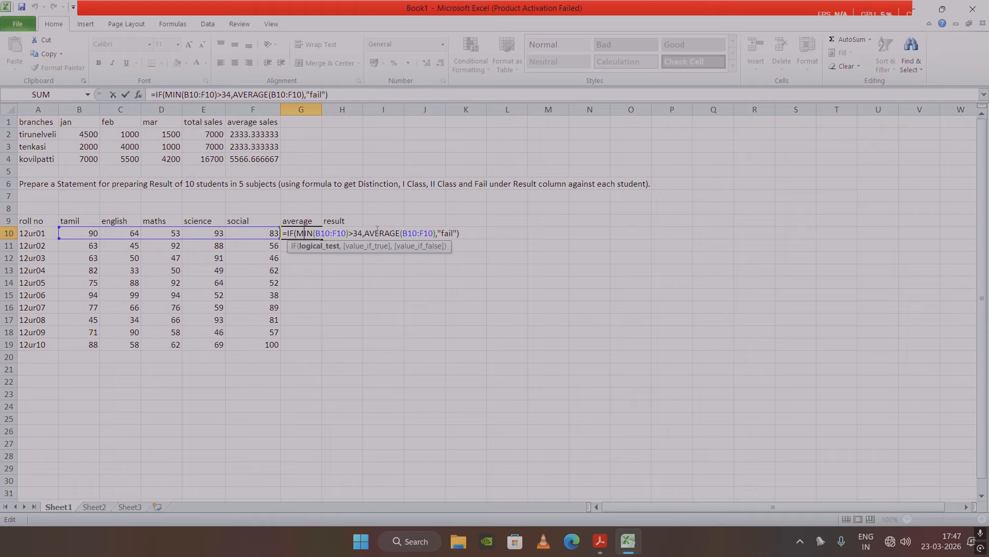
key("Return")
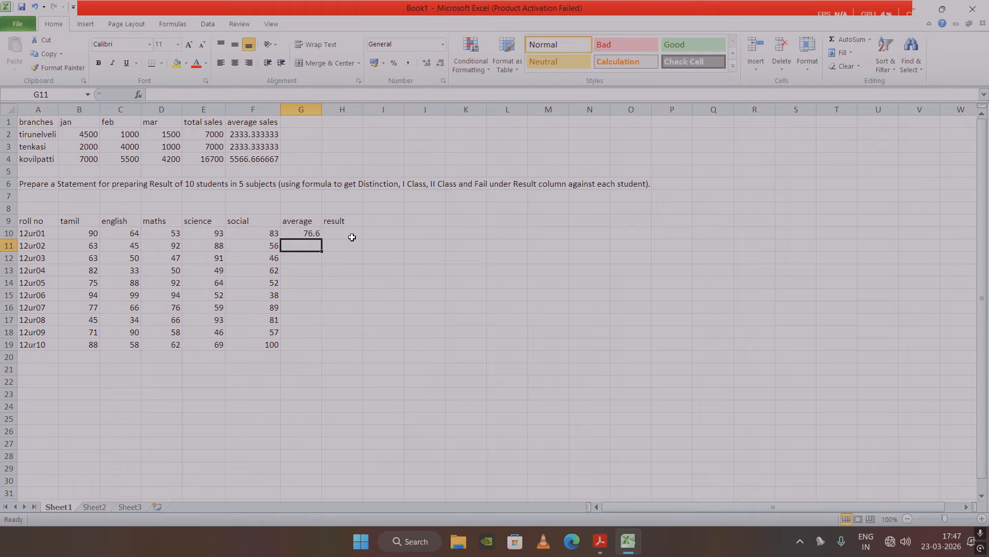
left_click(318, 235)
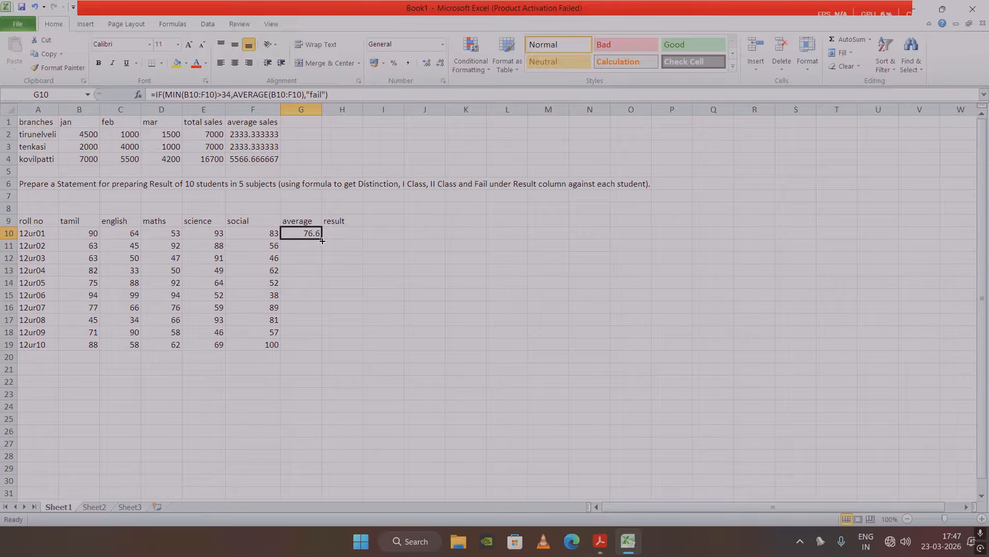
double_click(322, 239)
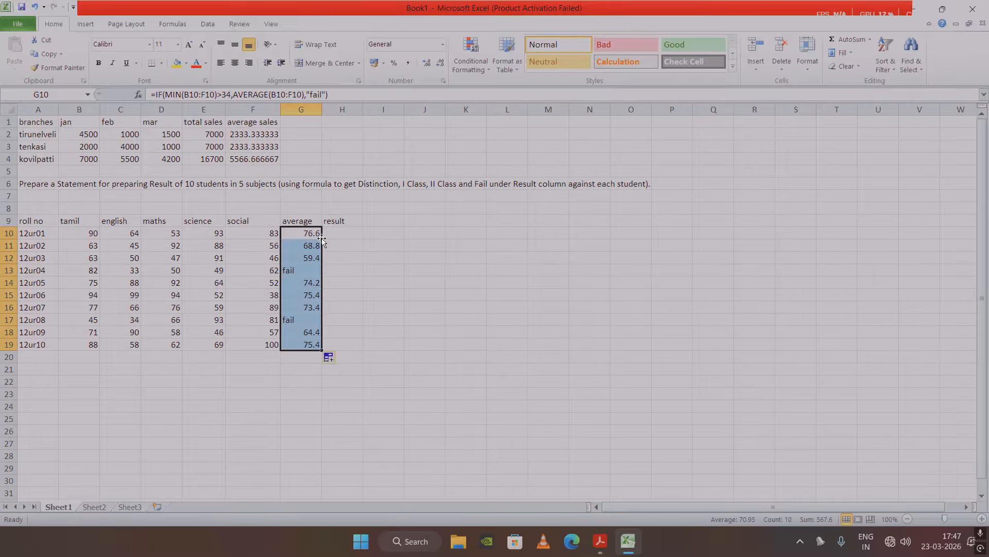
Evaluate the MIN(B13:F13) part of the average formula in G13, and restore the original formula
double_click(302, 269)
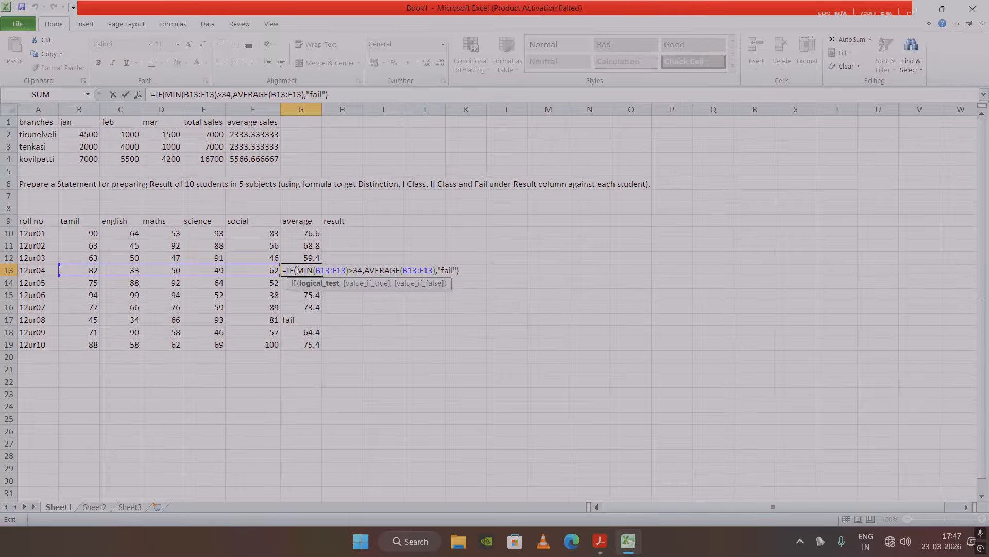
left_click_drag(297, 270, 351, 271)
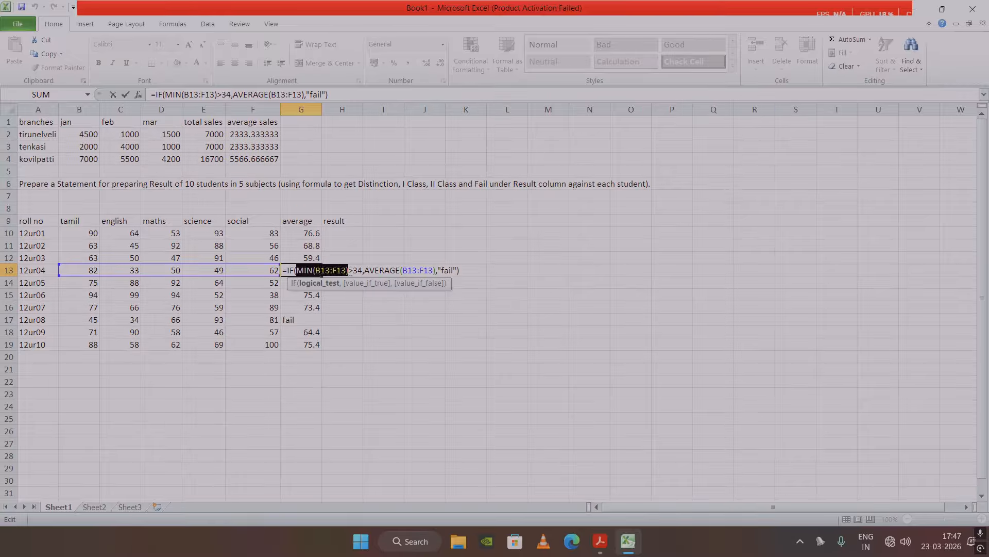
key("F9")
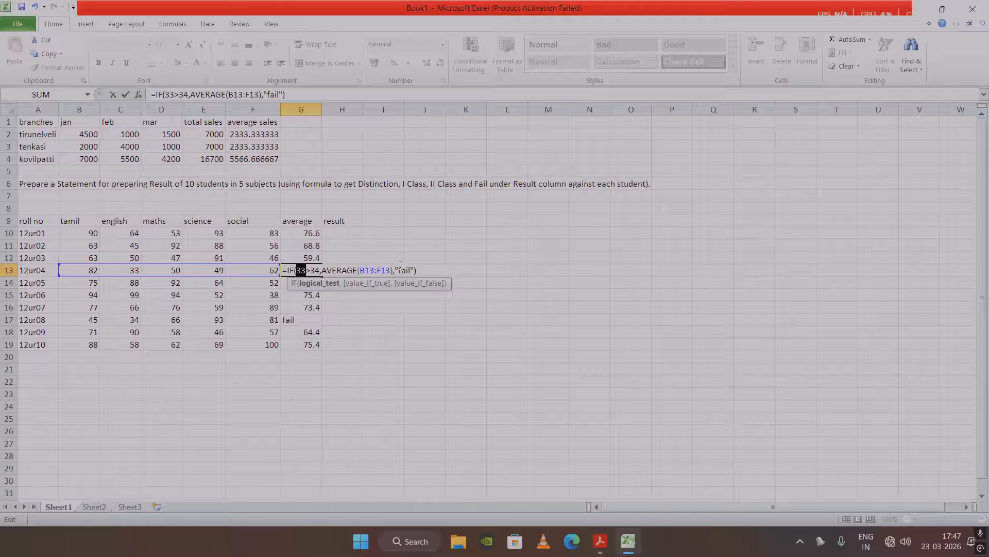
key("Return")
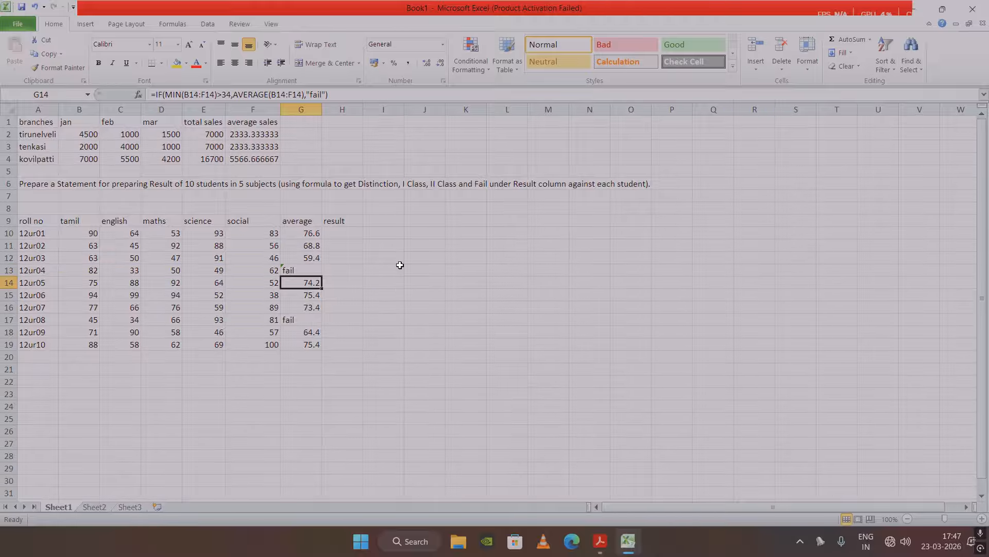
left_click(319, 271)
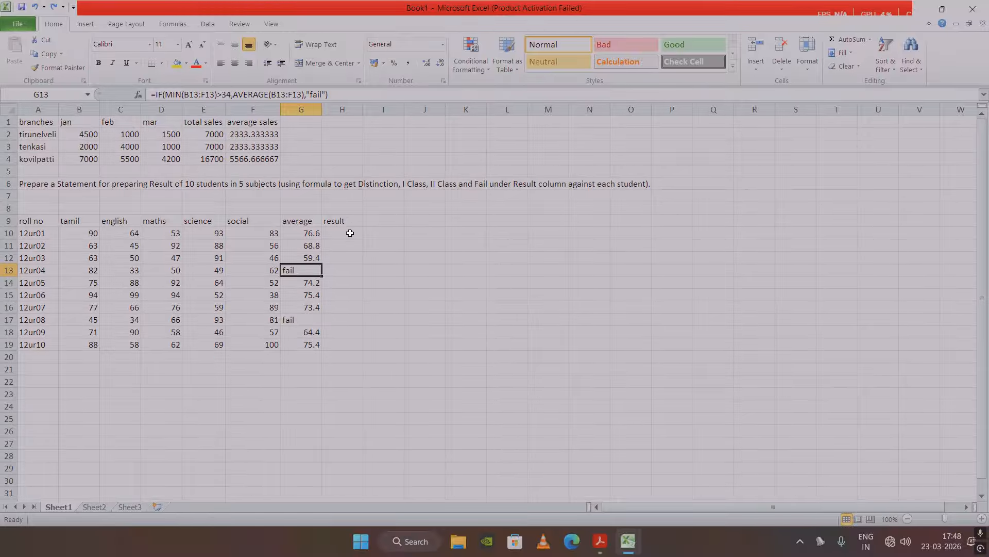
Enter fail, 40, 60 and 80 across J13:M13 as the threshold row of a grade lookup table
left_click(430, 271)
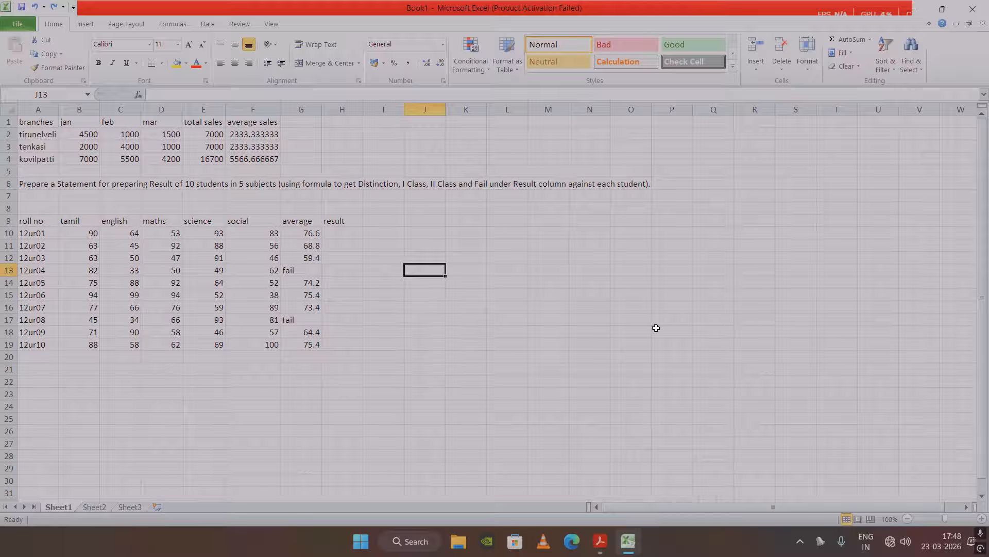
type("fail")
key("Tab")
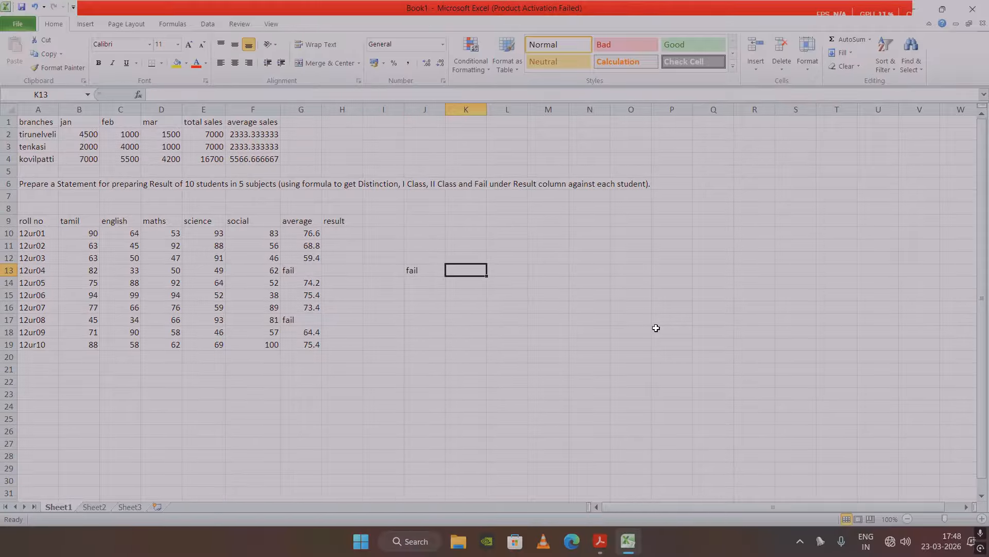
type("40")
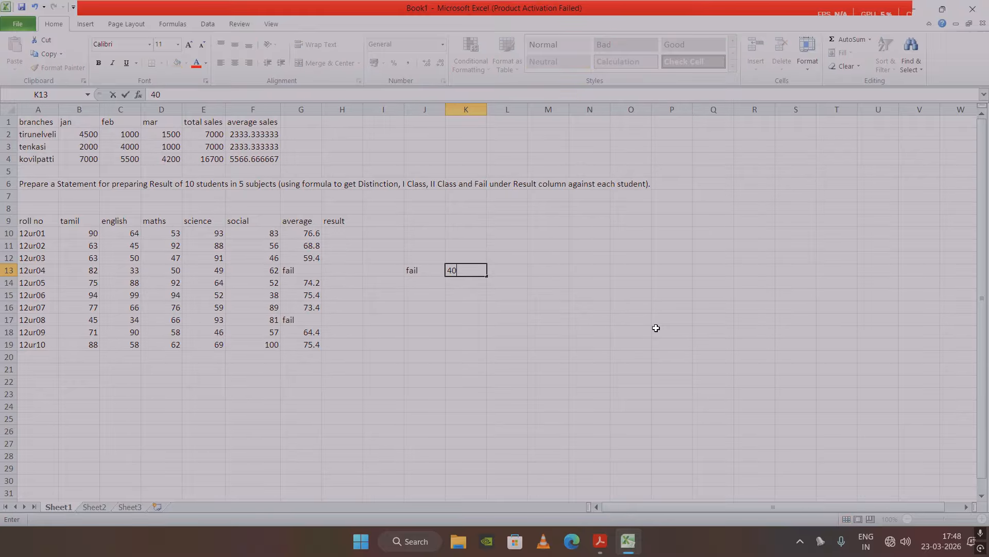
key("Tab")
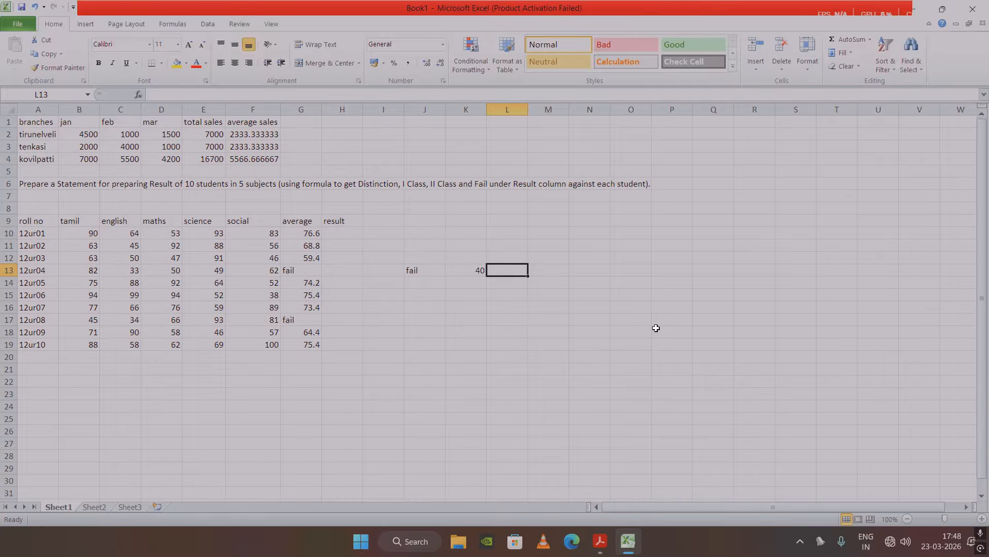
type("60")
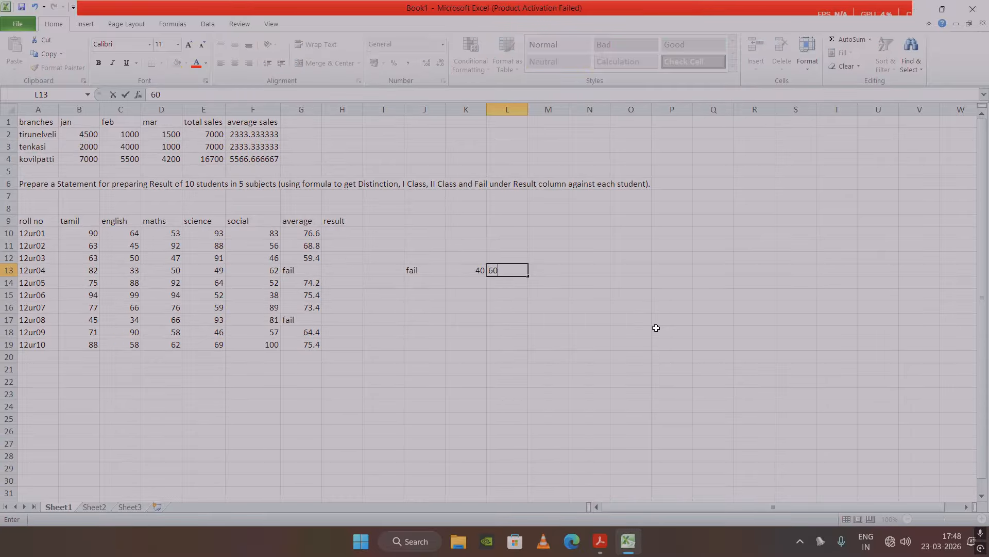
key("Tab")
type("80")
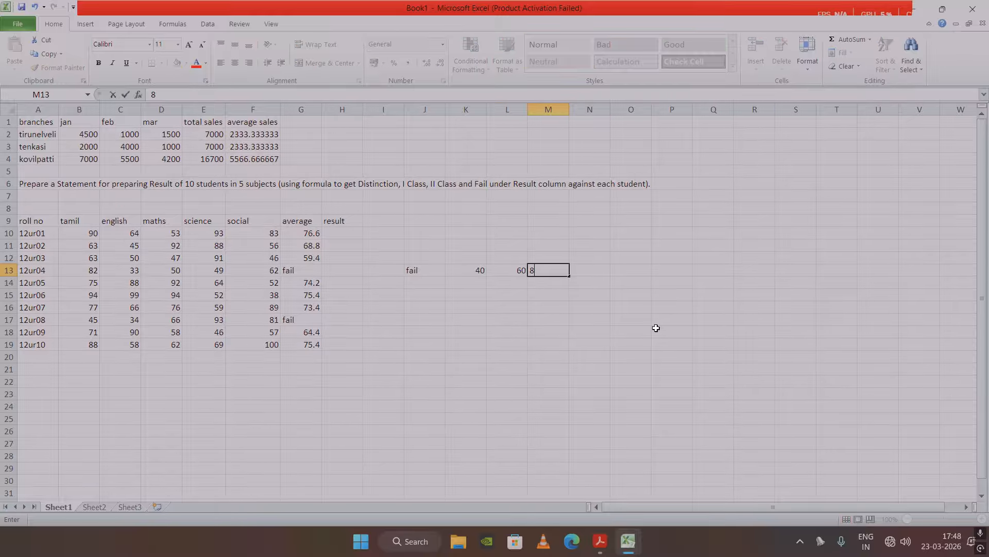
key("Return")
Enter the grade labels fail, sec, fir and dis across J14:M14 beneath the thresholds
key("Left")
key("Left")
key("Left")
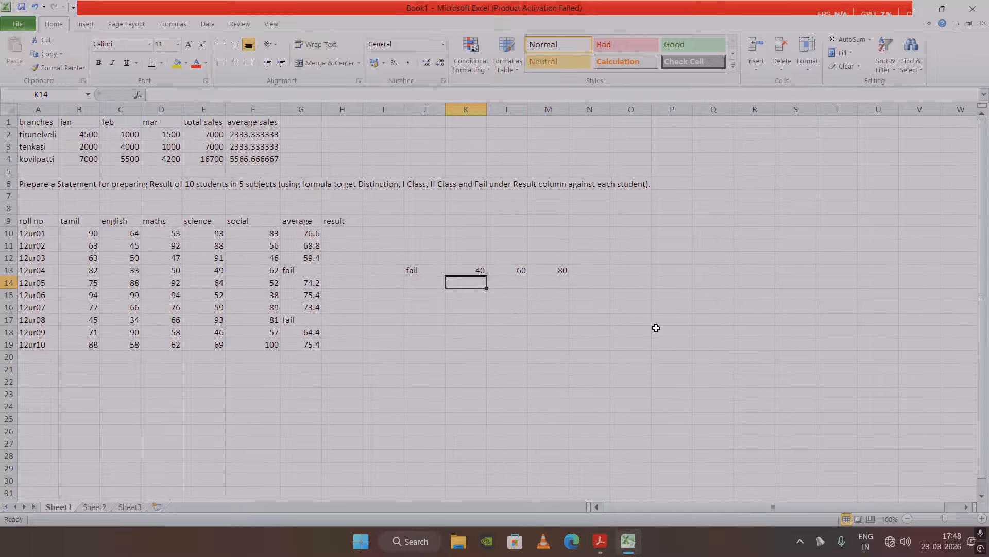
key("Up")
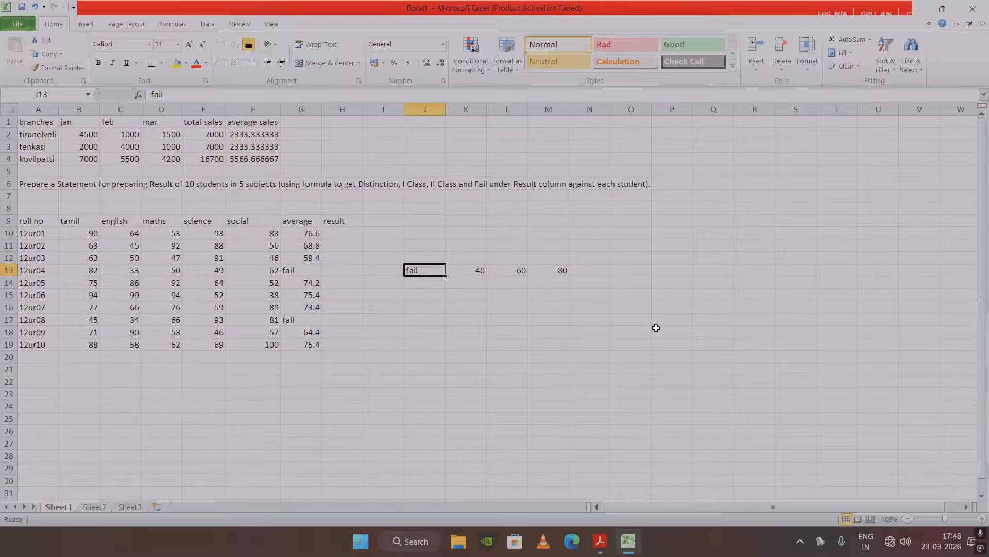
key("Down")
type("fai")
key("Tab")
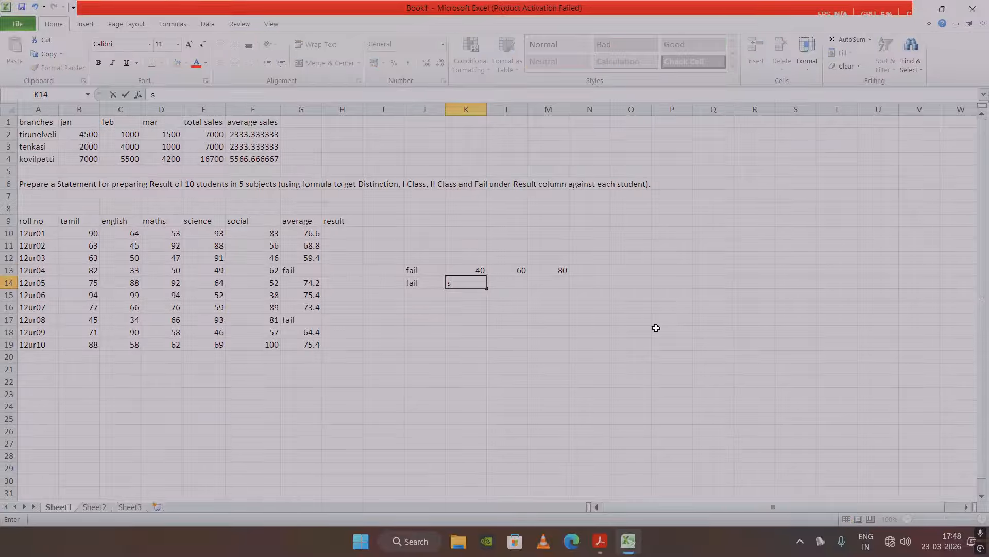
type("sec")
key("Tab")
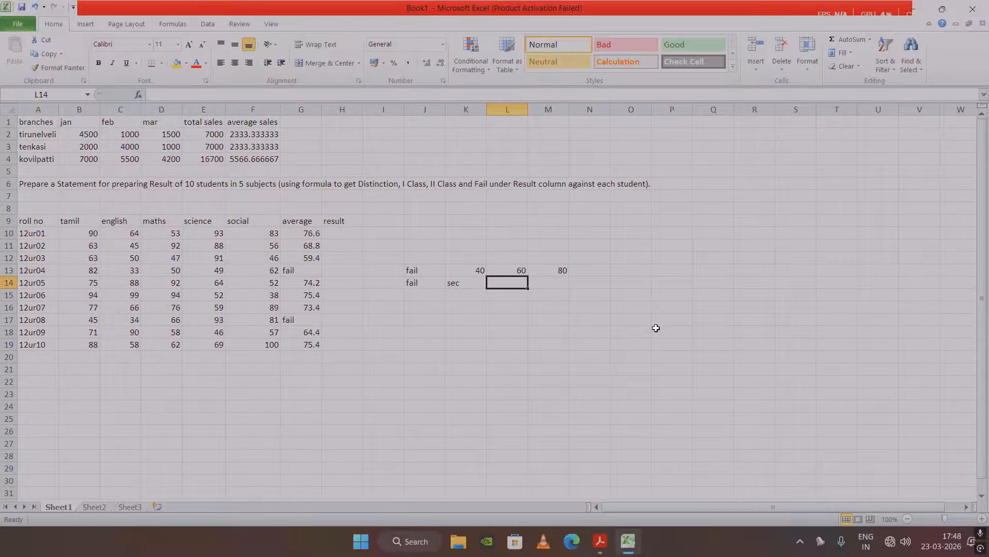
type("fir")
key("Tab")
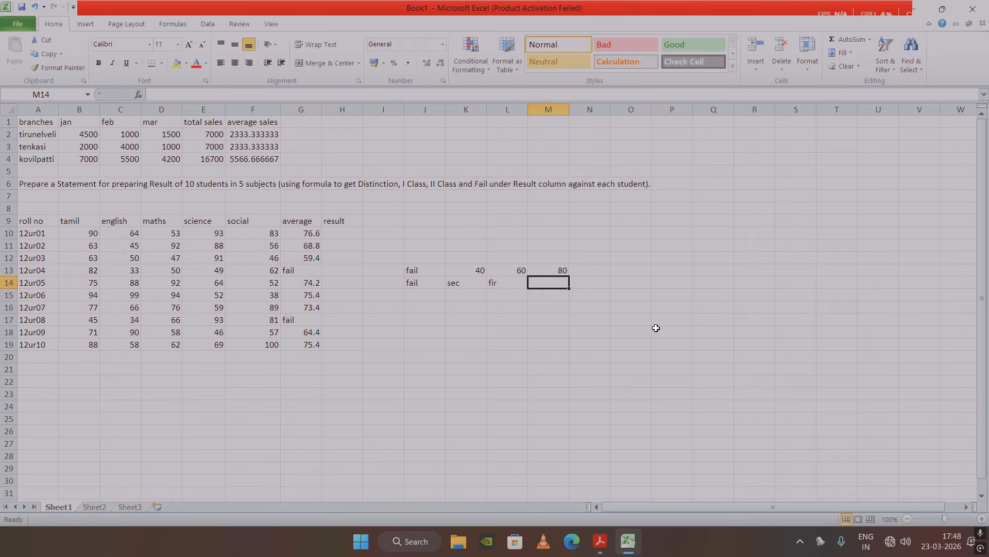
type("dis")
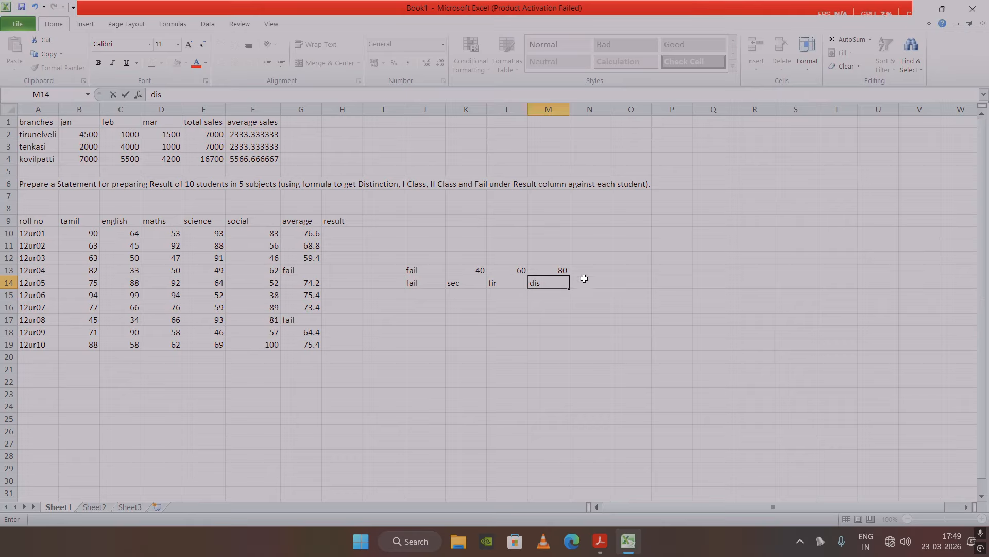
key("Tab")
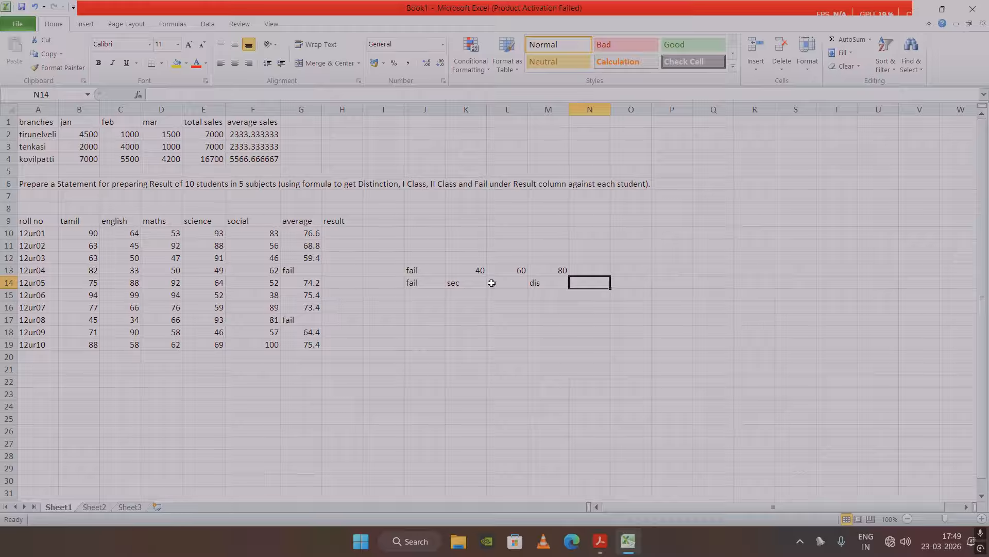
Name the lookup table range J13:M14 as grade
left_click_drag(424, 269, 551, 279)
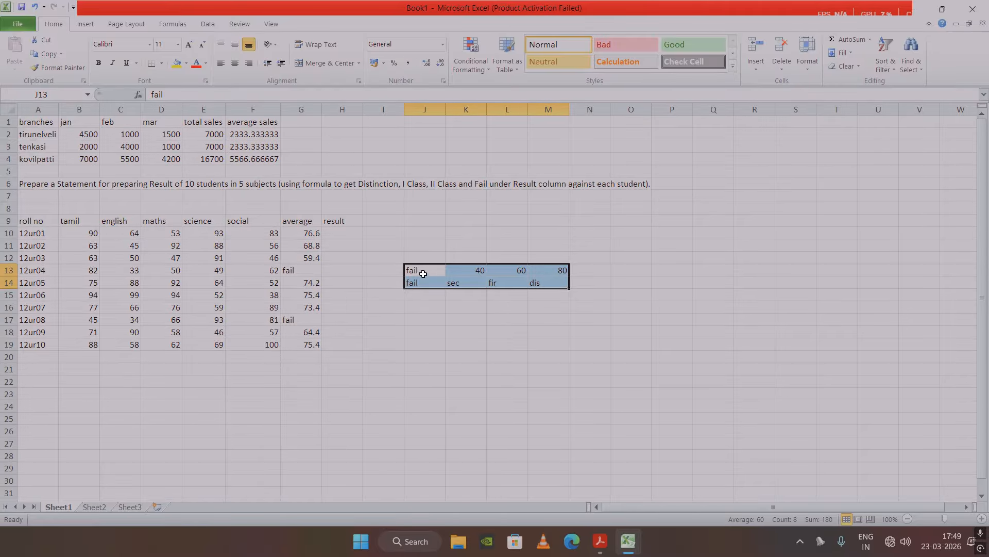
left_click(55, 94)
type("grade")
key("Return")
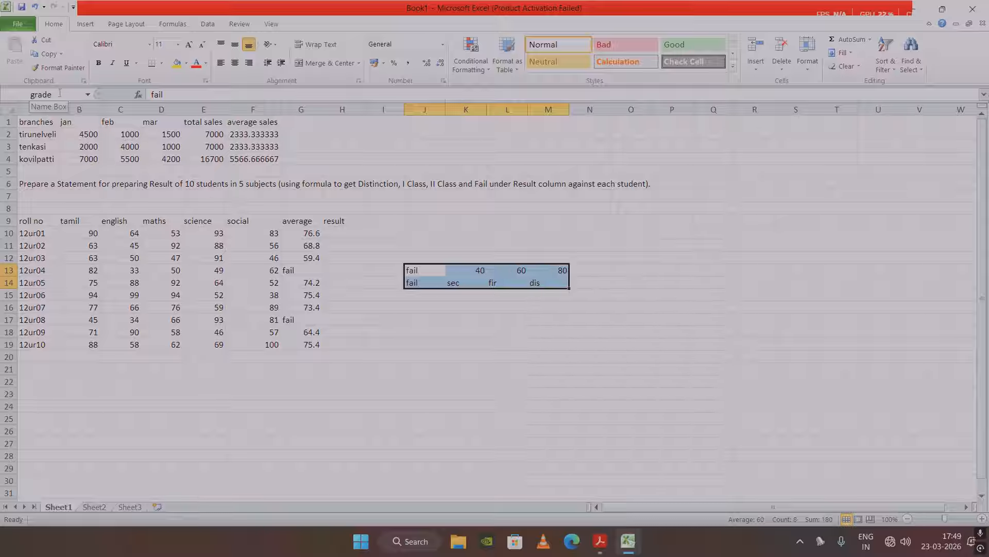
Recall the named range grade from another cell to check which cells it covers
left_click(395, 213)
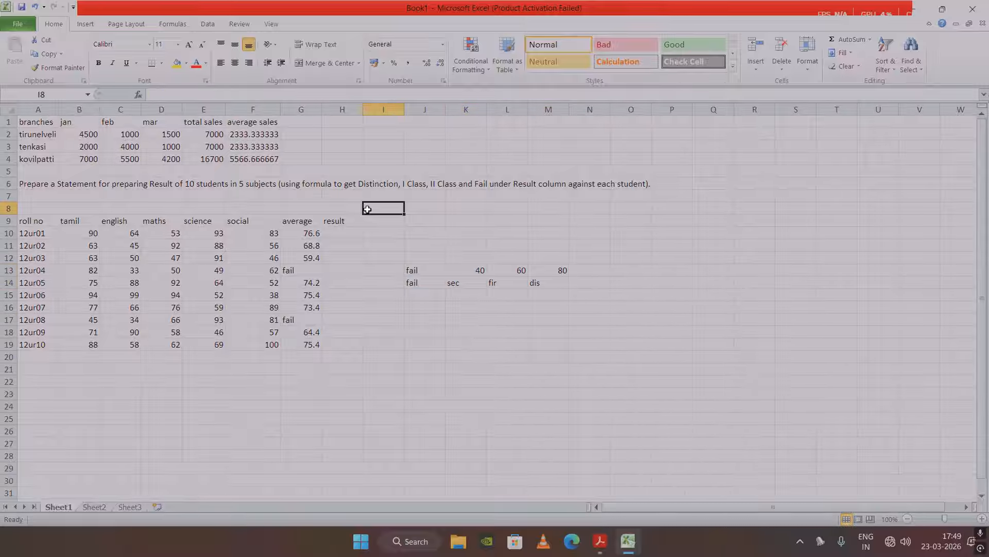
left_click(86, 95)
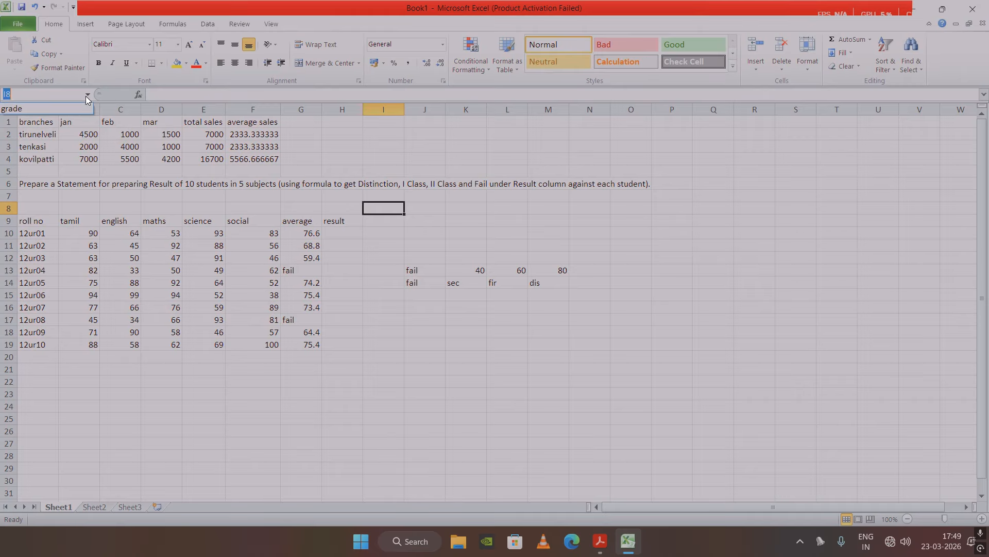
left_click(41, 110)
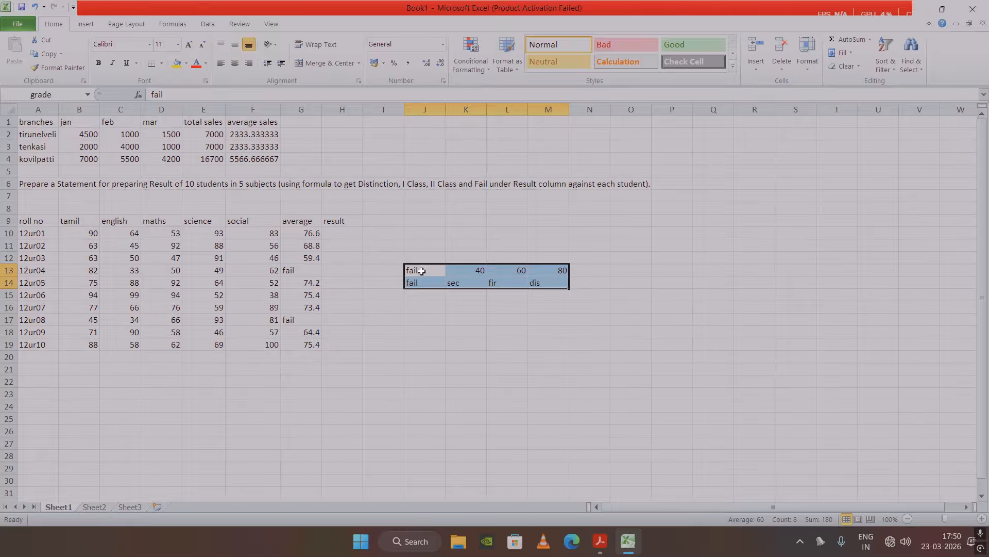
Start an HLOOKUP formula in H10 with G10 as the lookup value and the named range grade as the table array
left_click(357, 240)
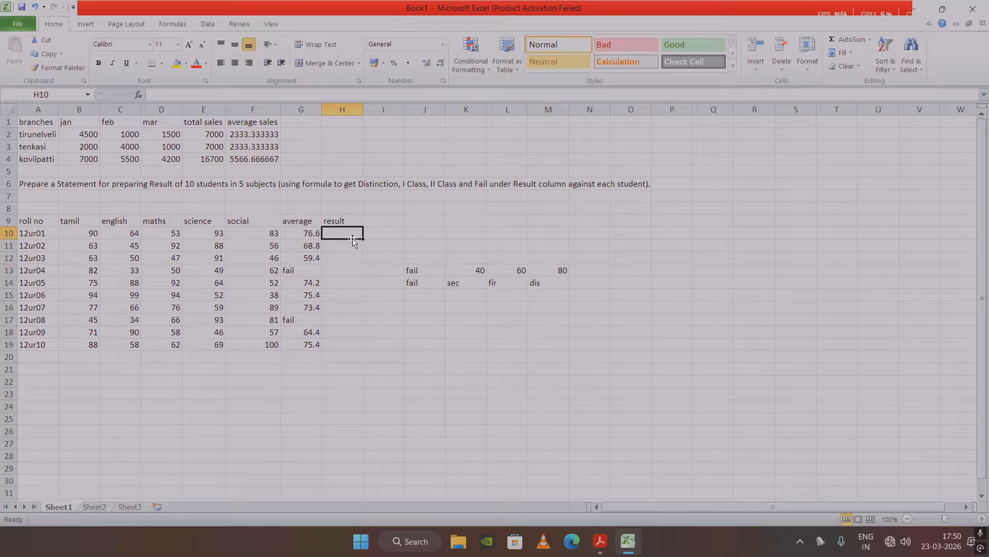
type("=")
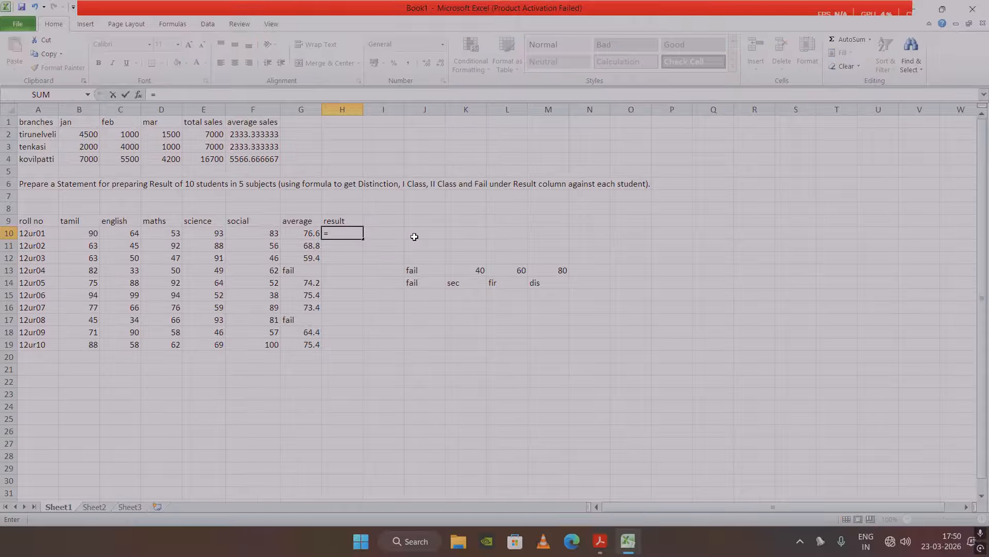
type("hlo")
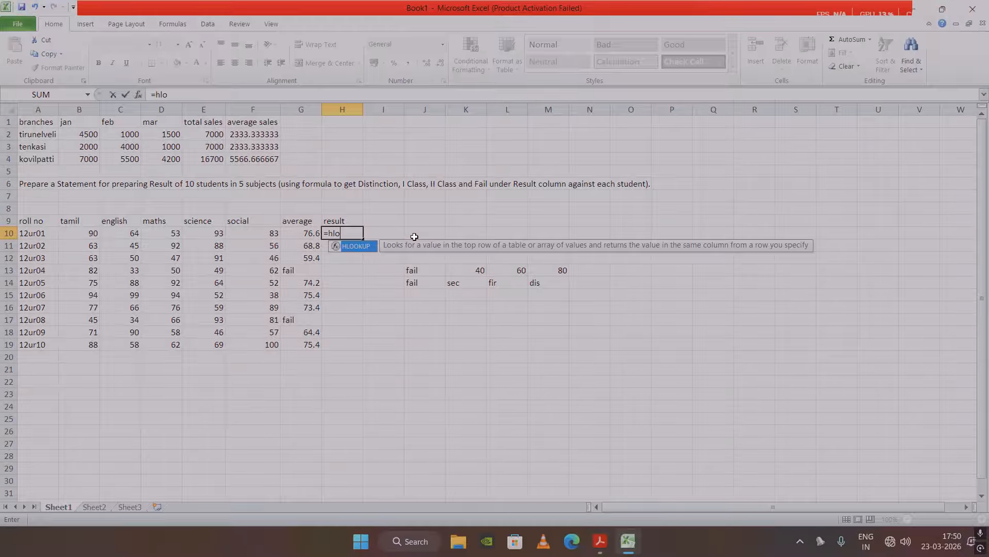
key("Tab")
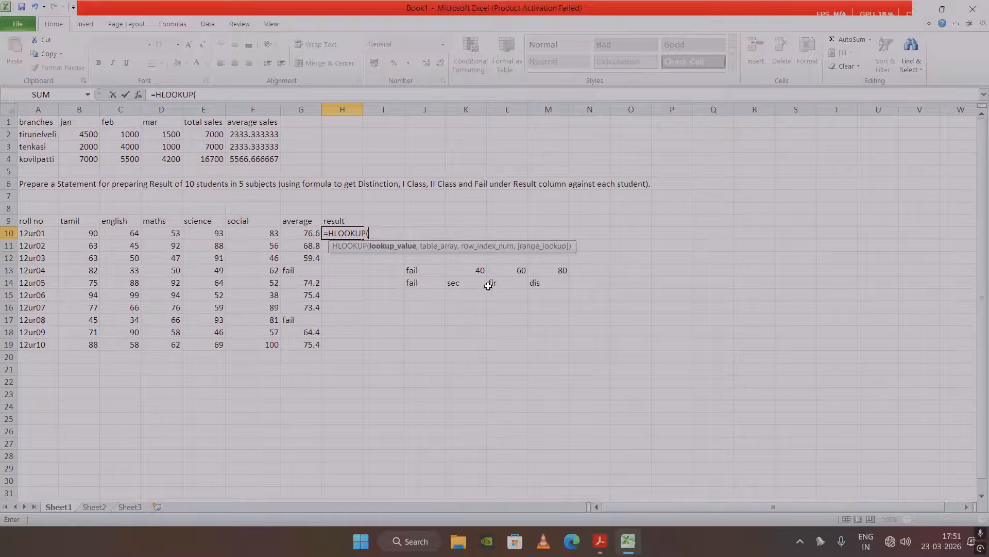
left_click(290, 235)
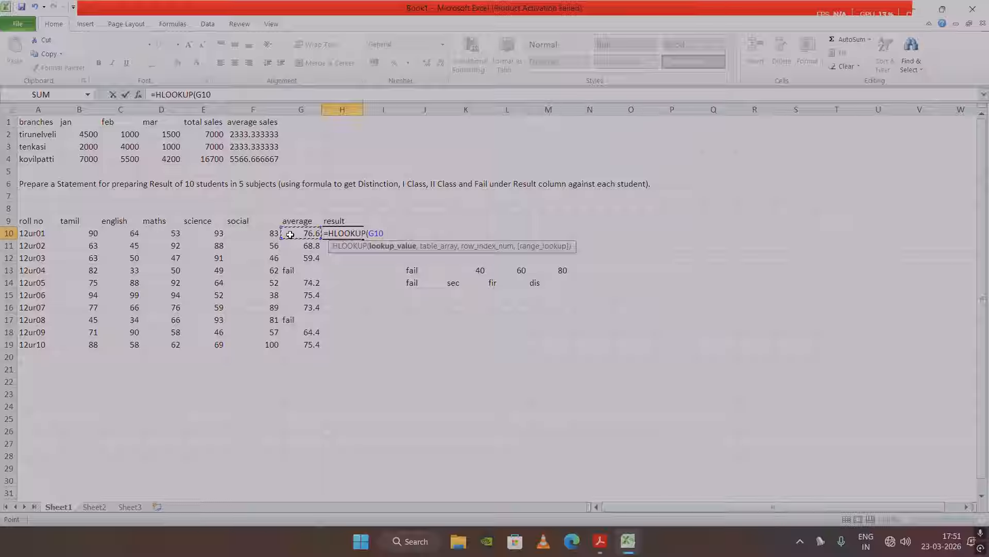
type(",")
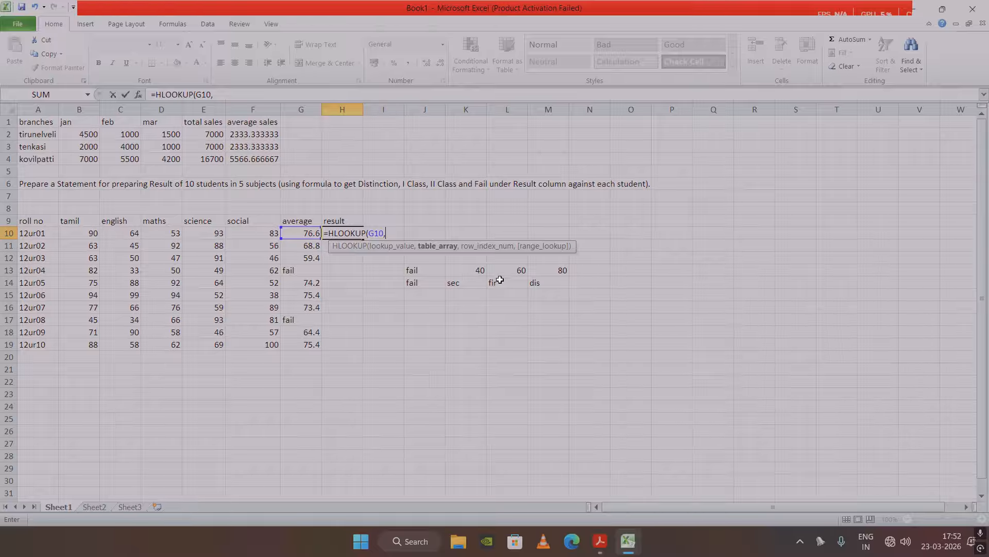
type("gr")
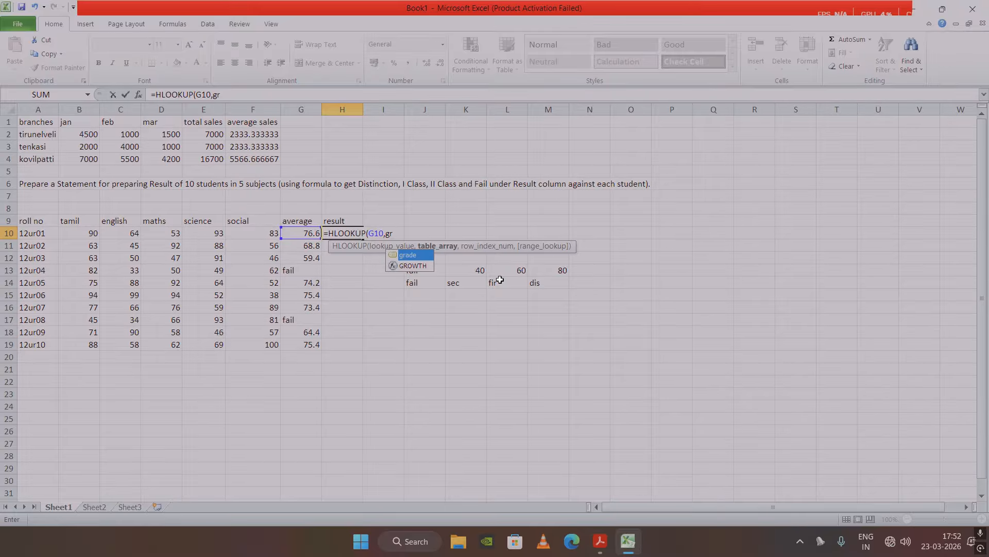
double_click(422, 255)
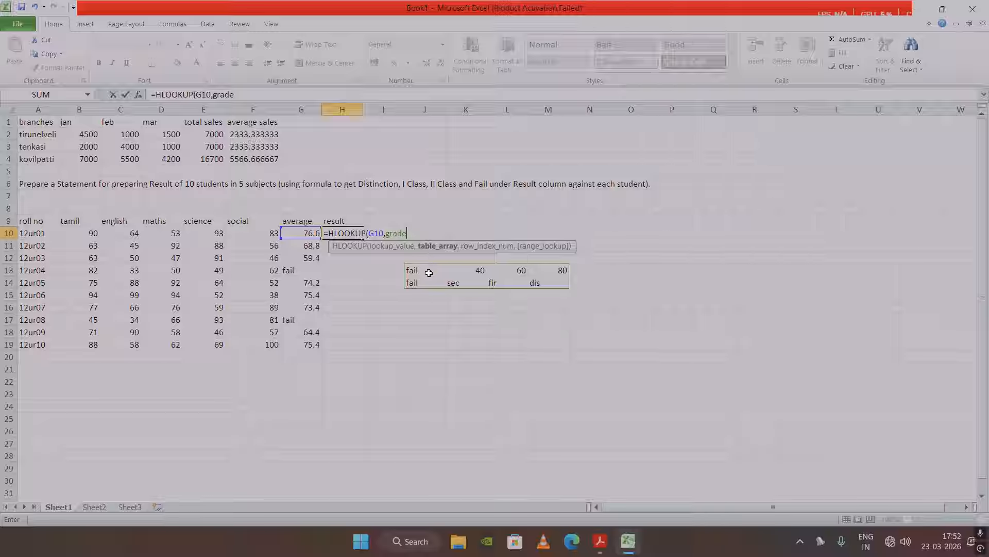
Complete the H10 formula as =HLOOKUP(G10,grade,2,TRUE) and fill it down to H19 for all ten students
type(",")
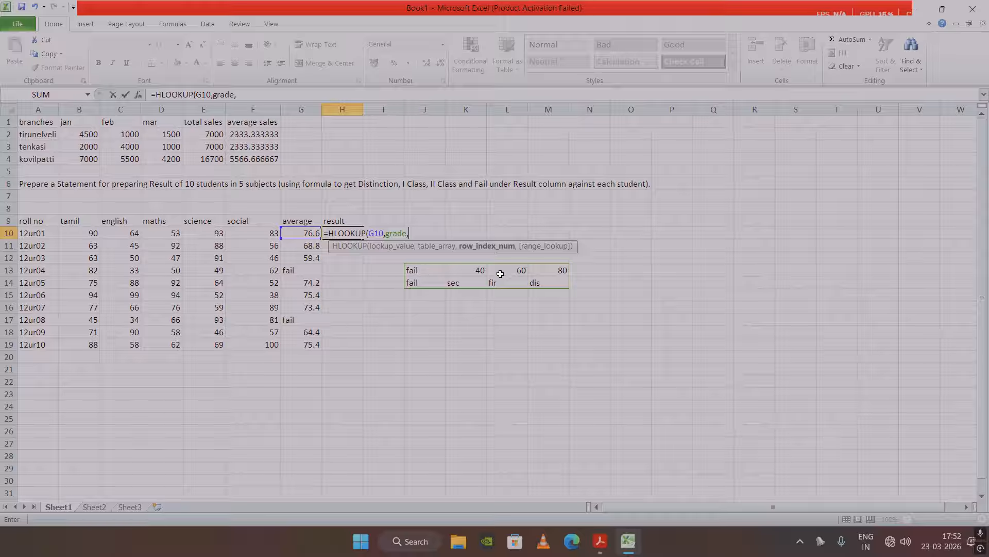
type("2")
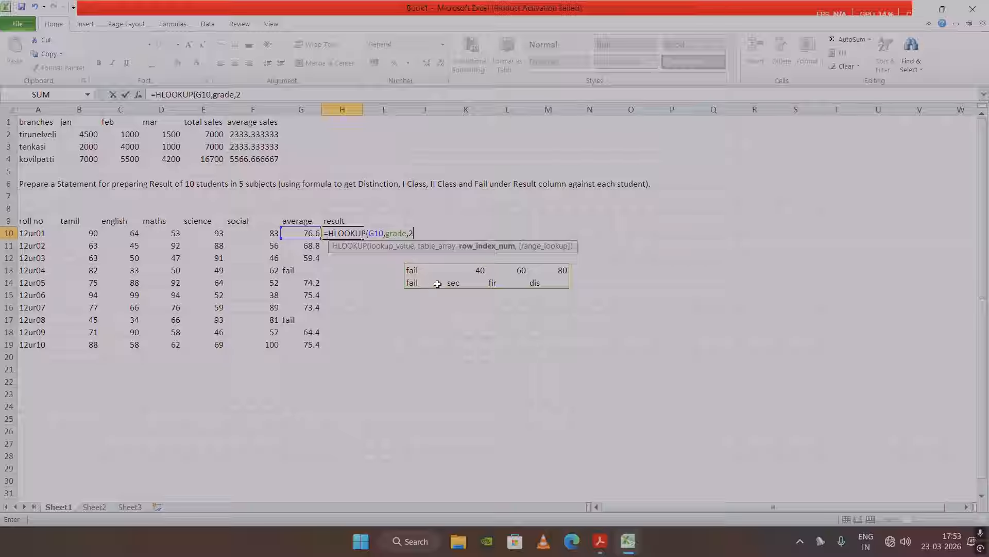
type(",")
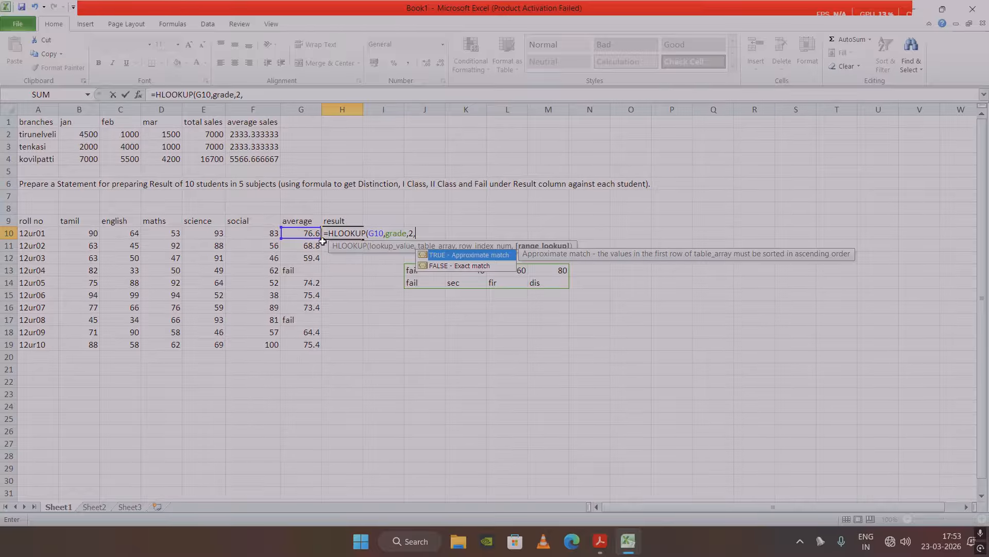
double_click(498, 256)
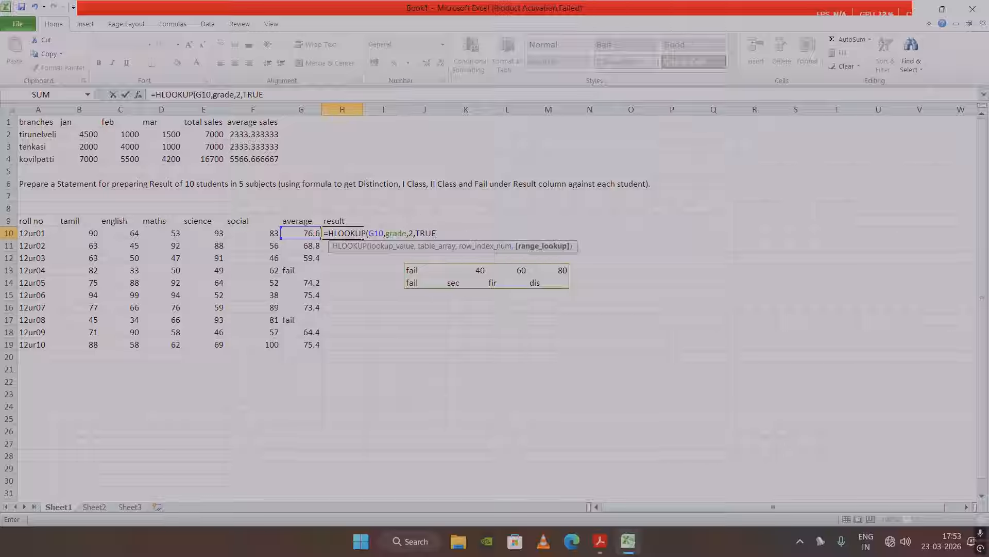
key("BackSpace")
key("BackSpace")
key("BackSpace")
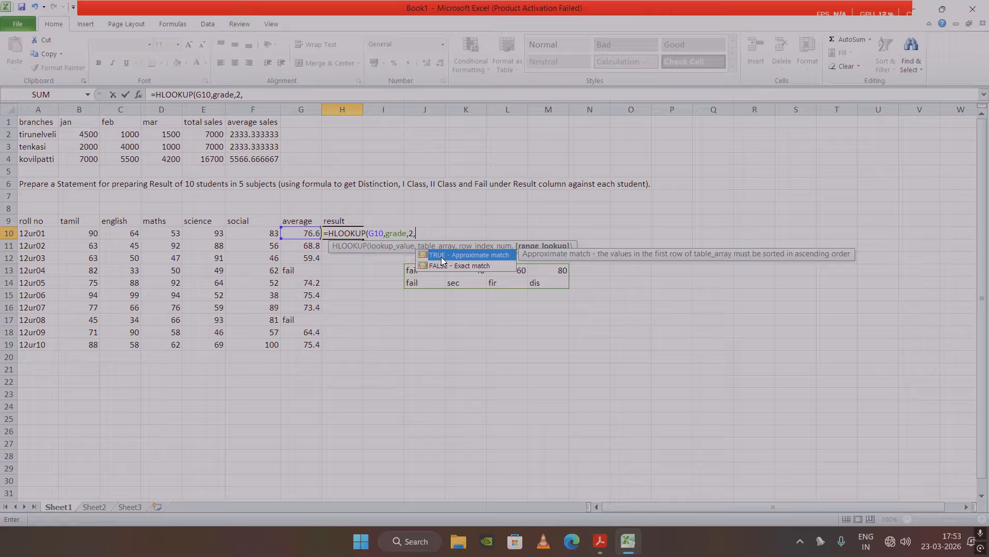
double_click(485, 255)
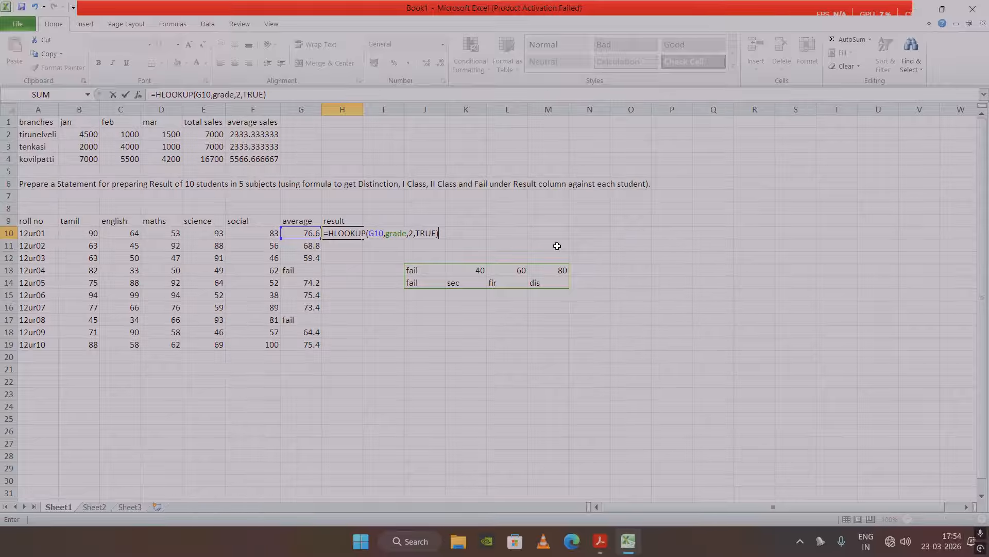
key("Return")
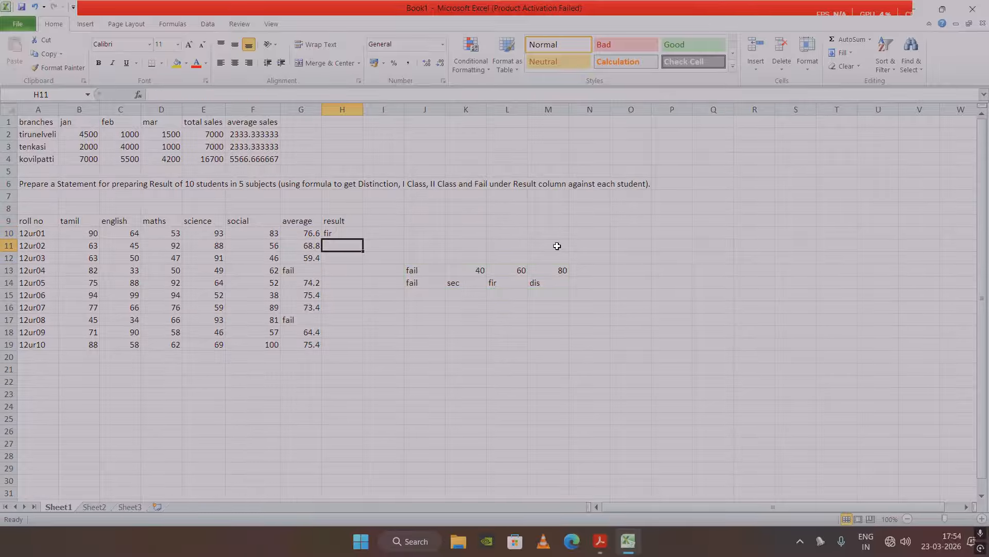
left_click(360, 232)
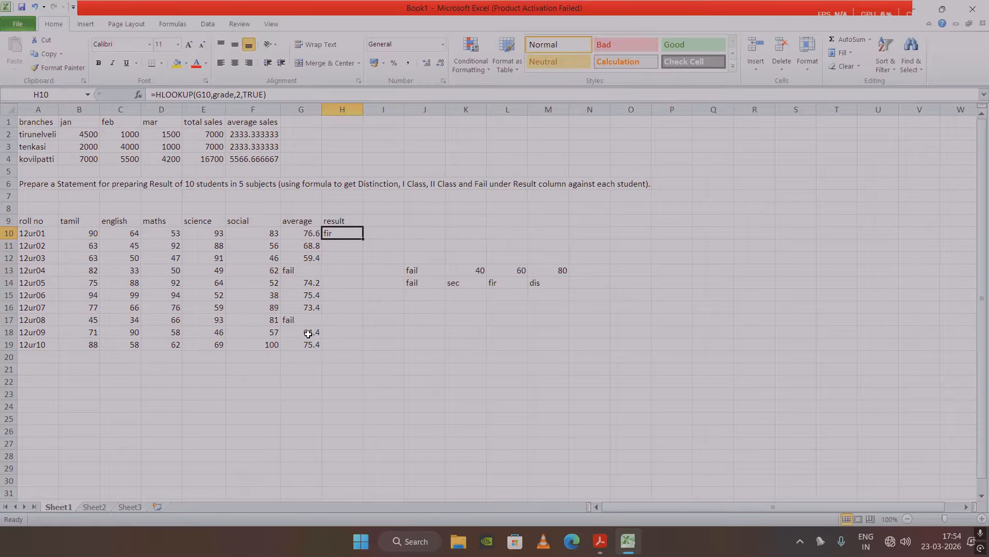
double_click(364, 239)
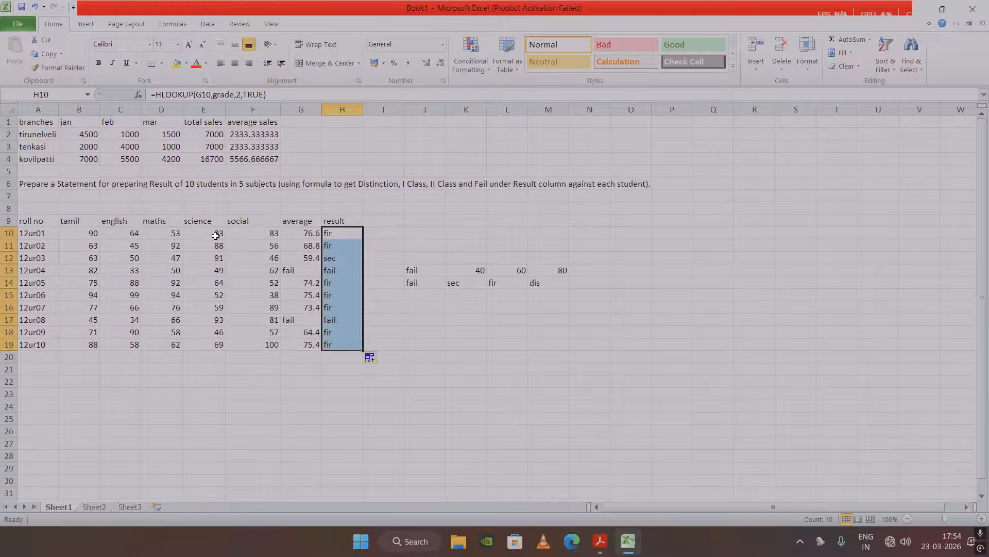
Set the first student's maths mark in D10 to 90 and check that student's average and result formulas
left_click(177, 235)
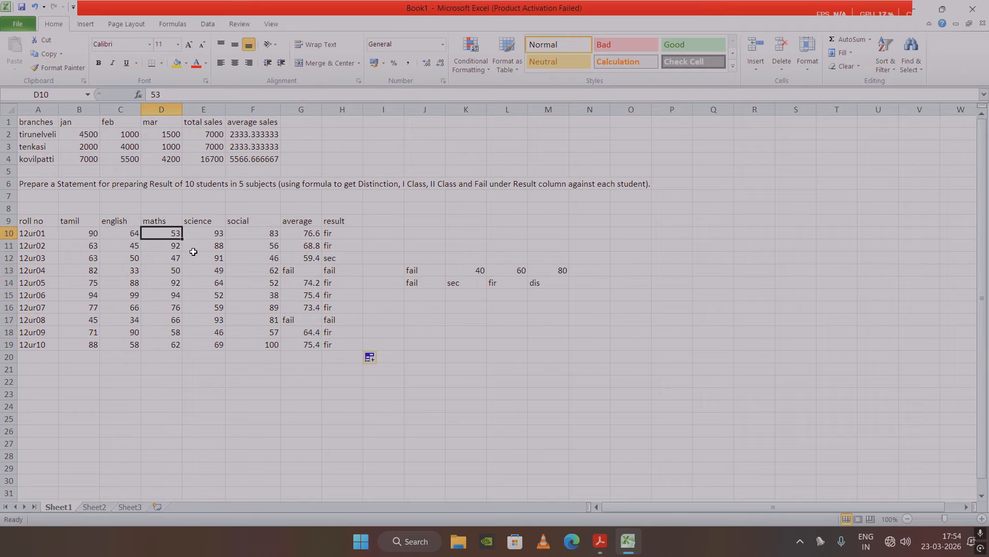
type("900")
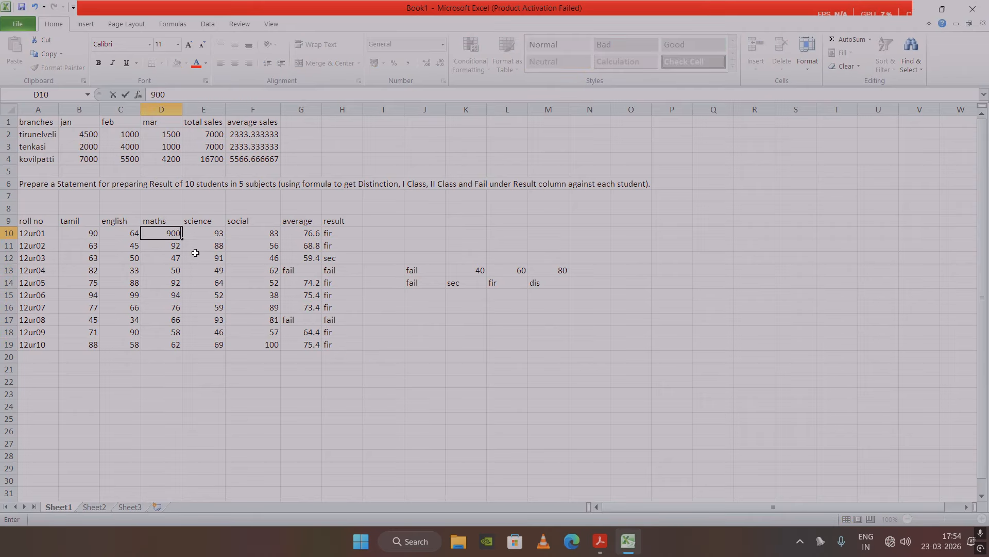
key("BackSpace")
key("Return")
left_click(306, 235)
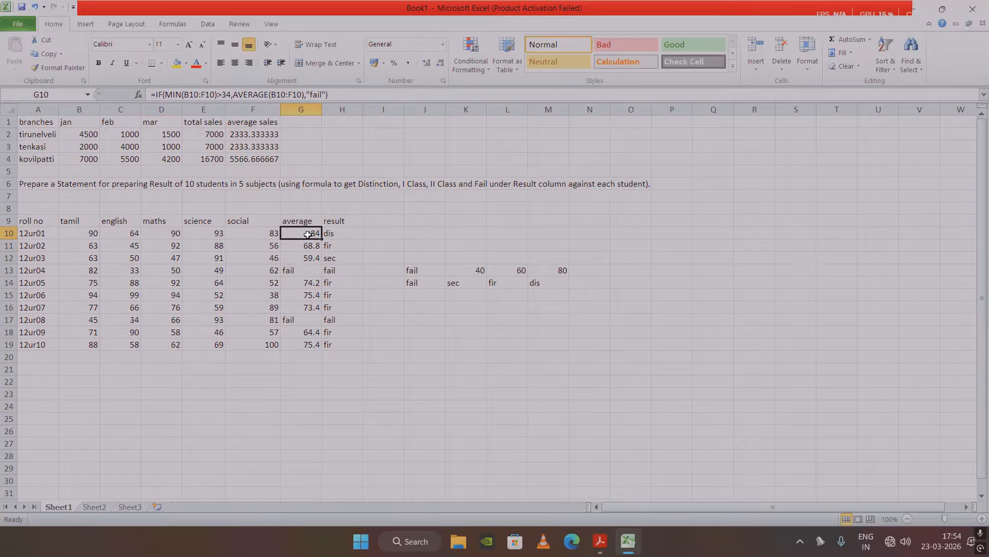
left_click(345, 235)
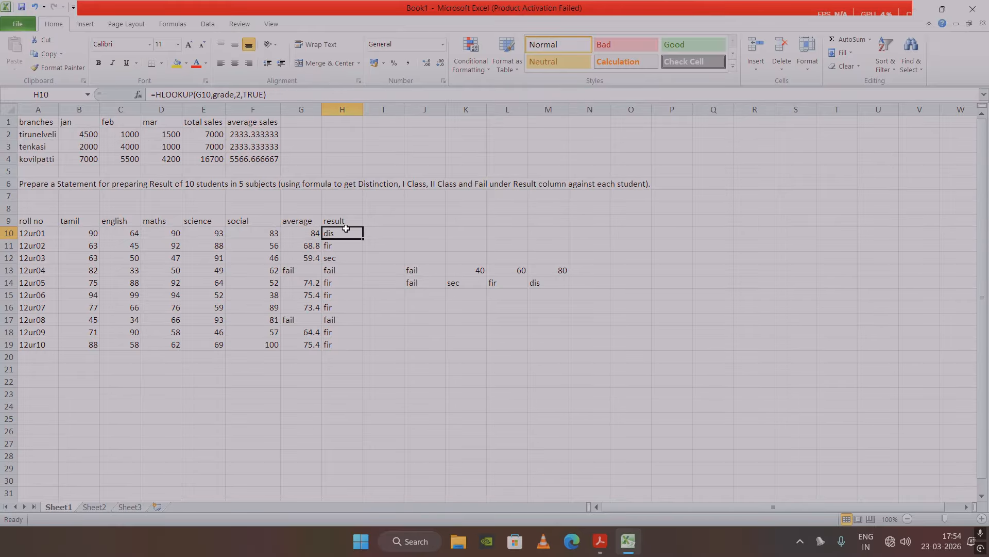
left_click_drag(340, 308, 338, 320)
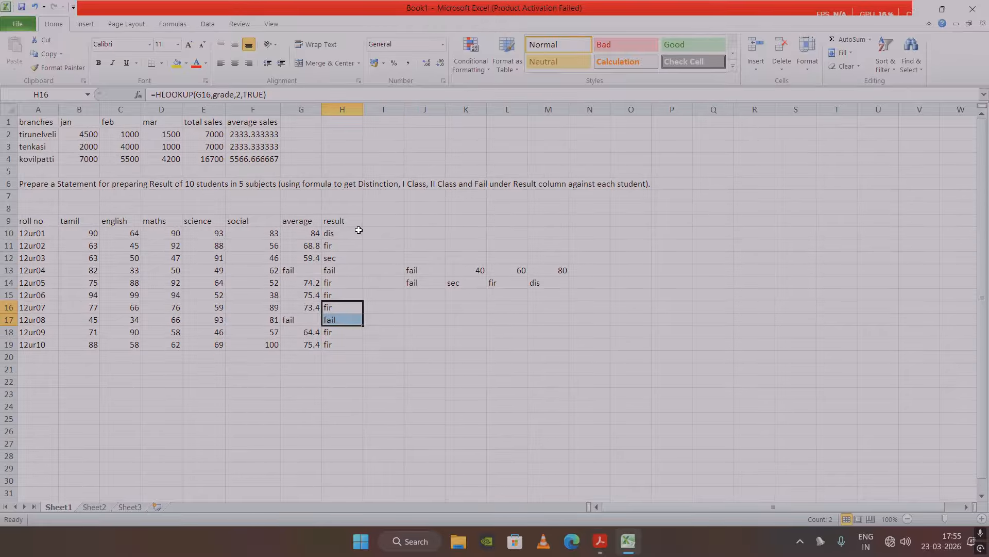
key("alt+z")
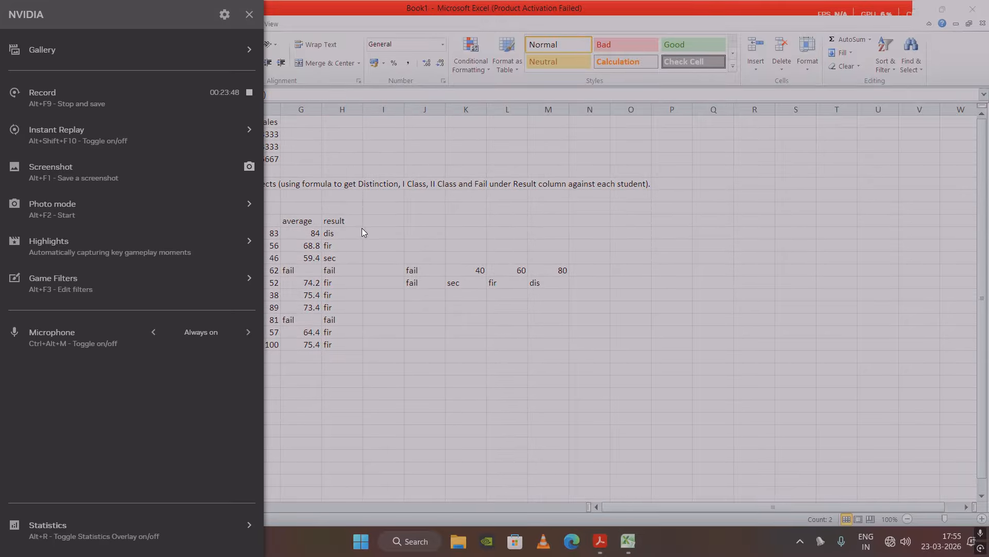